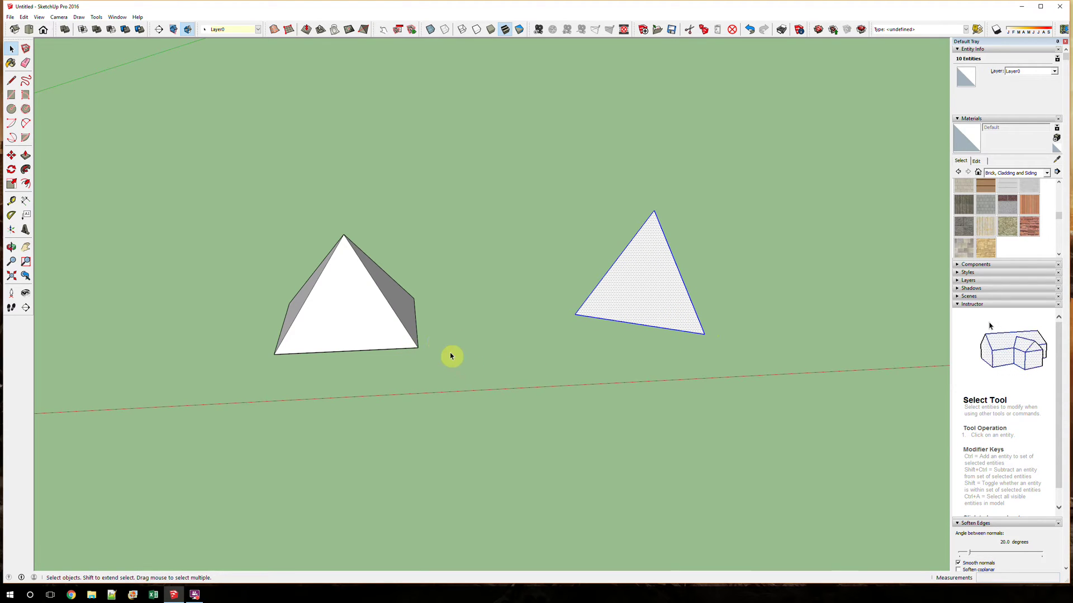
# Step: Check the areas of the square pyramid's triangular side faces and its square base
pyautogui.click(405, 346)
pyautogui.click(352, 311)
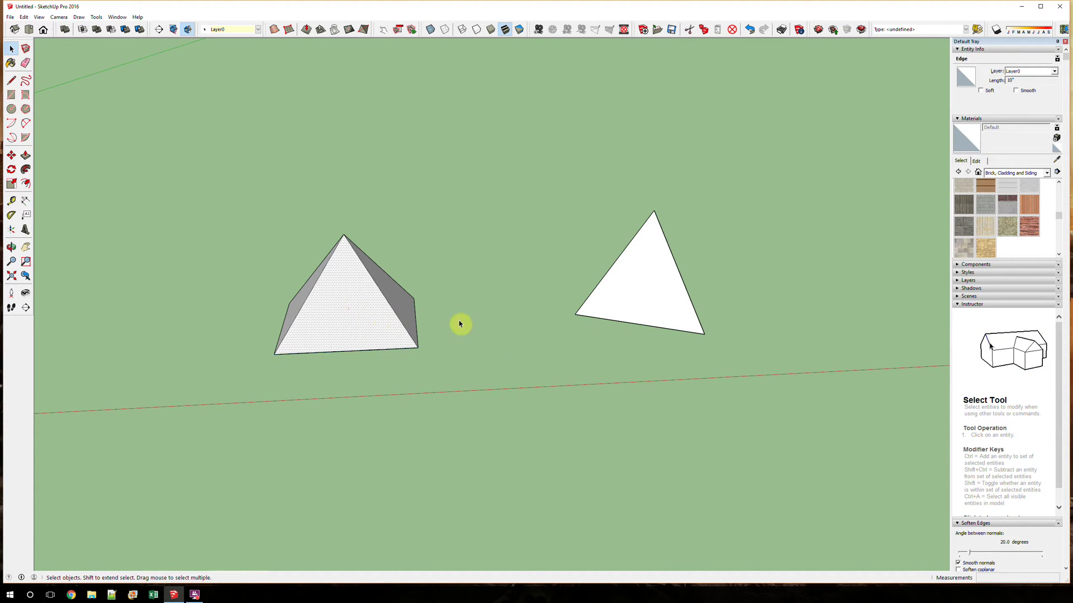
pyautogui.moveTo(344, 355); pyautogui.dragTo(659, 430, button='middle')
pyautogui.click(540, 387)
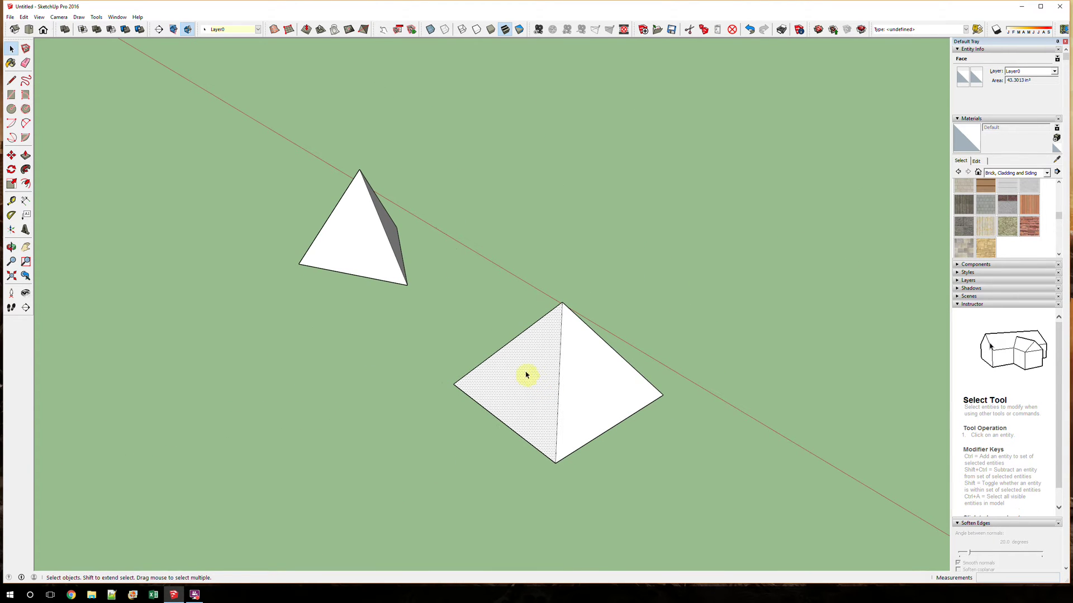
pyautogui.moveTo(525, 442); pyautogui.dragTo(539, 146, button='middle')
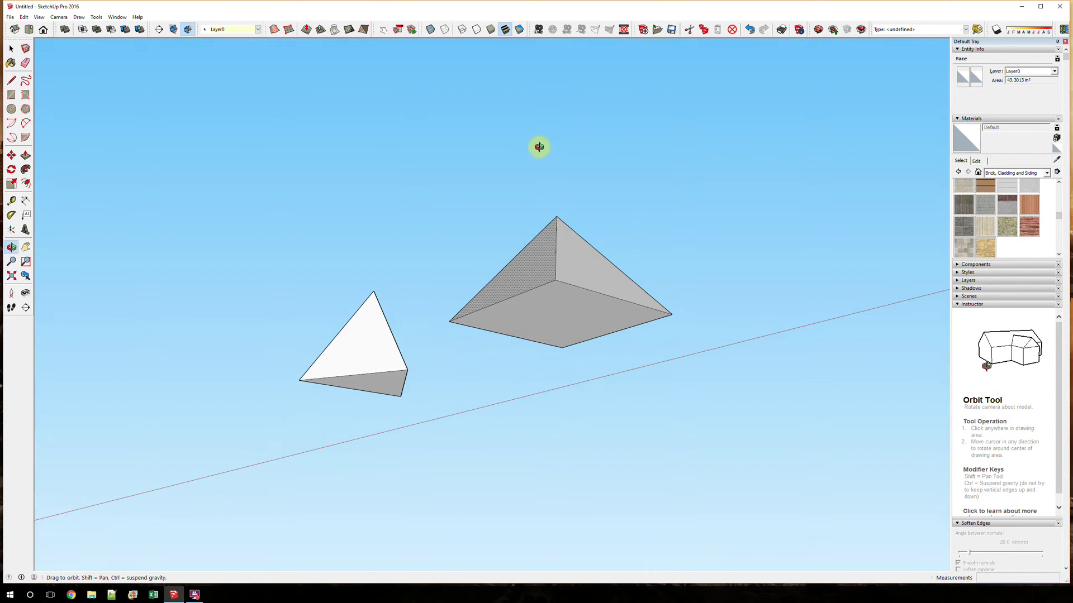
pyautogui.click(544, 307)
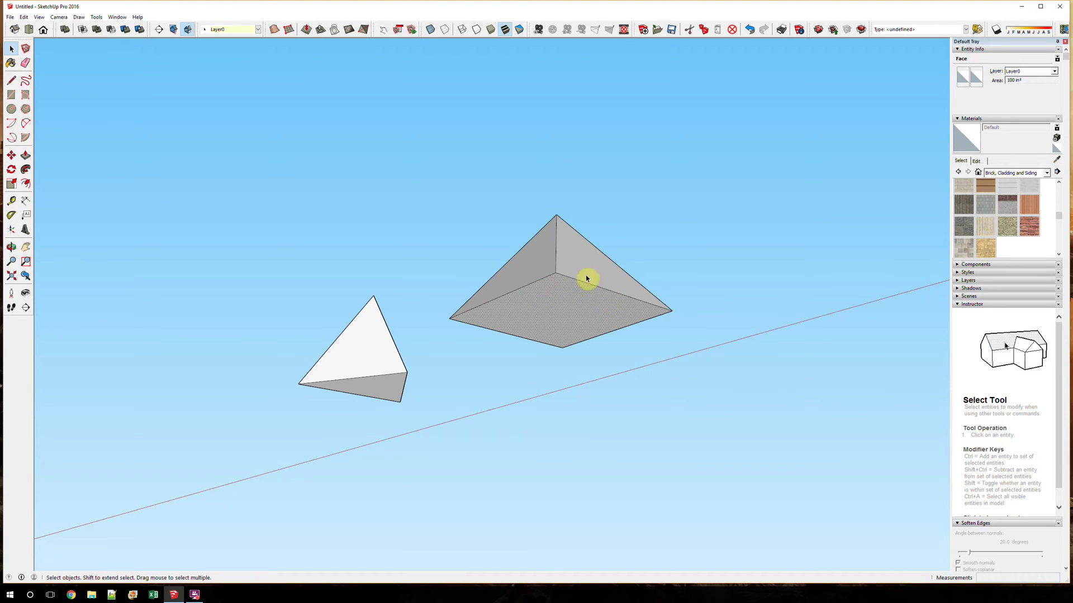
pyautogui.moveTo(587, 278); pyautogui.dragTo(397, 486, button='middle')
pyautogui.click(495, 359)
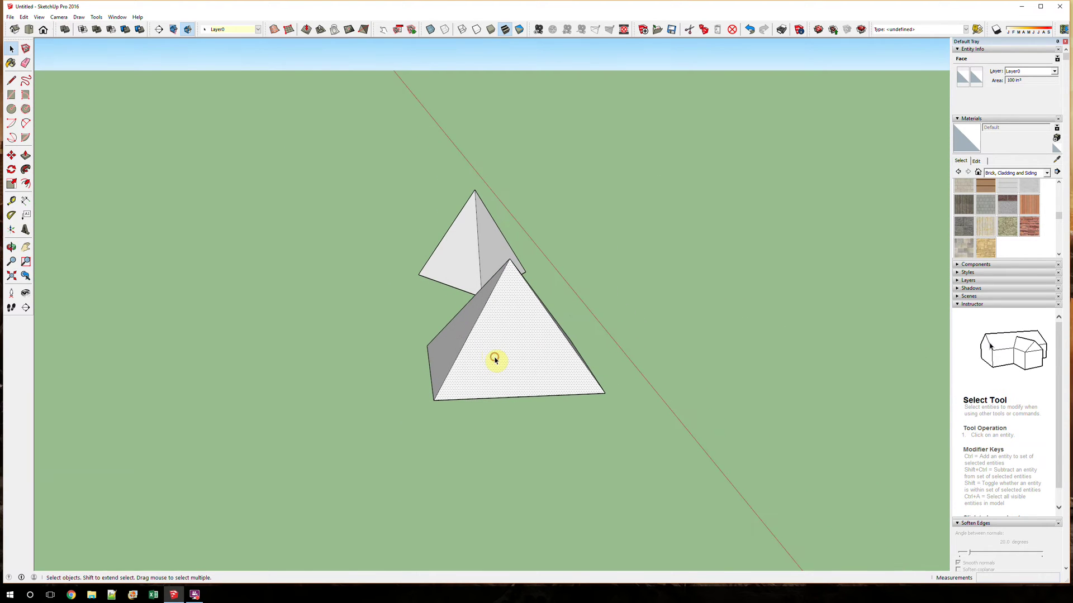
pyautogui.moveTo(642, 334); pyautogui.dragTo(394, 355, button='middle')
pyautogui.click(392, 352)
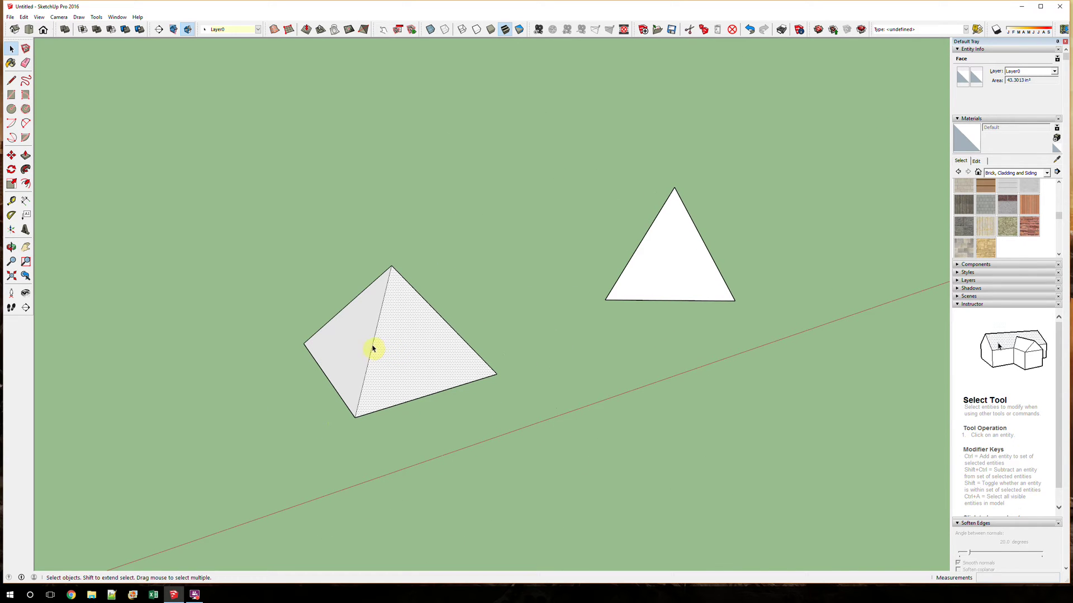
# Step: Check the lengths of the square pyramid's sloping and base edges, and clear the selection
pyautogui.click(372, 346)
pyautogui.click(436, 355)
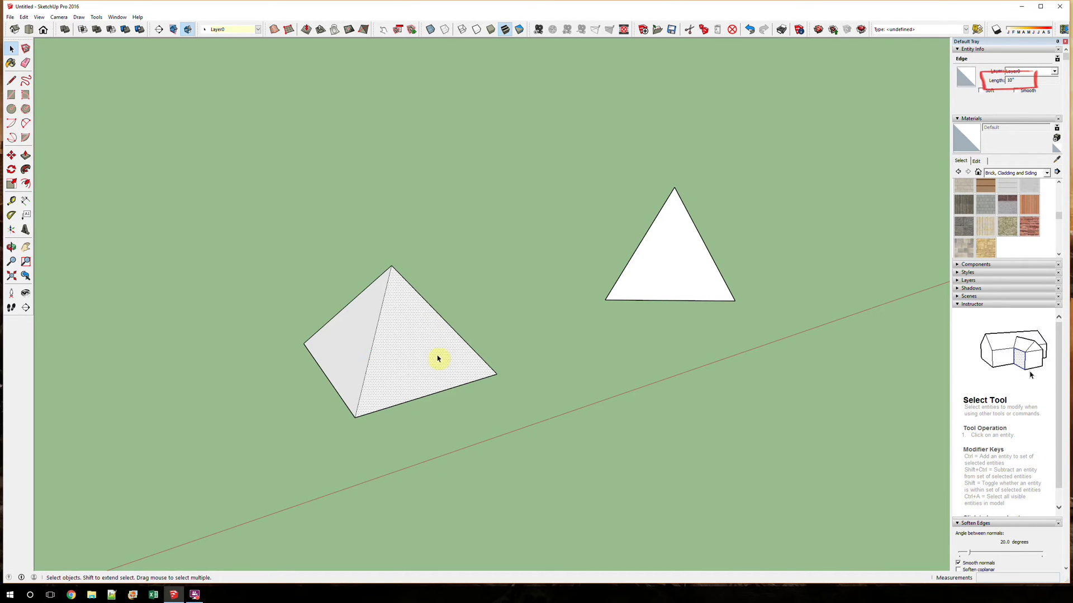
pyautogui.click(432, 393)
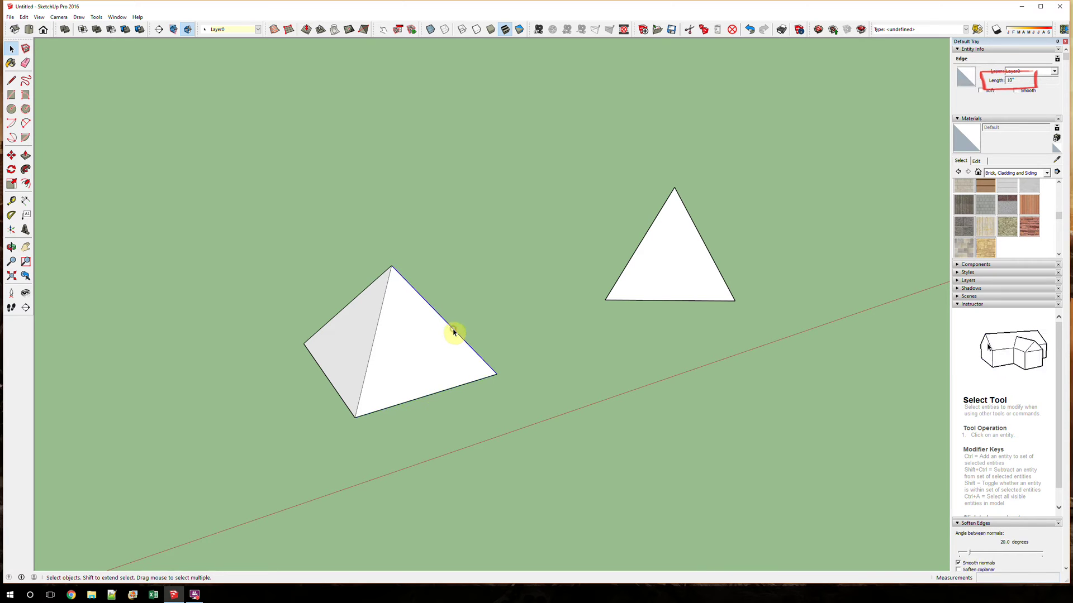
pyautogui.click(453, 329)
pyautogui.click(704, 324)
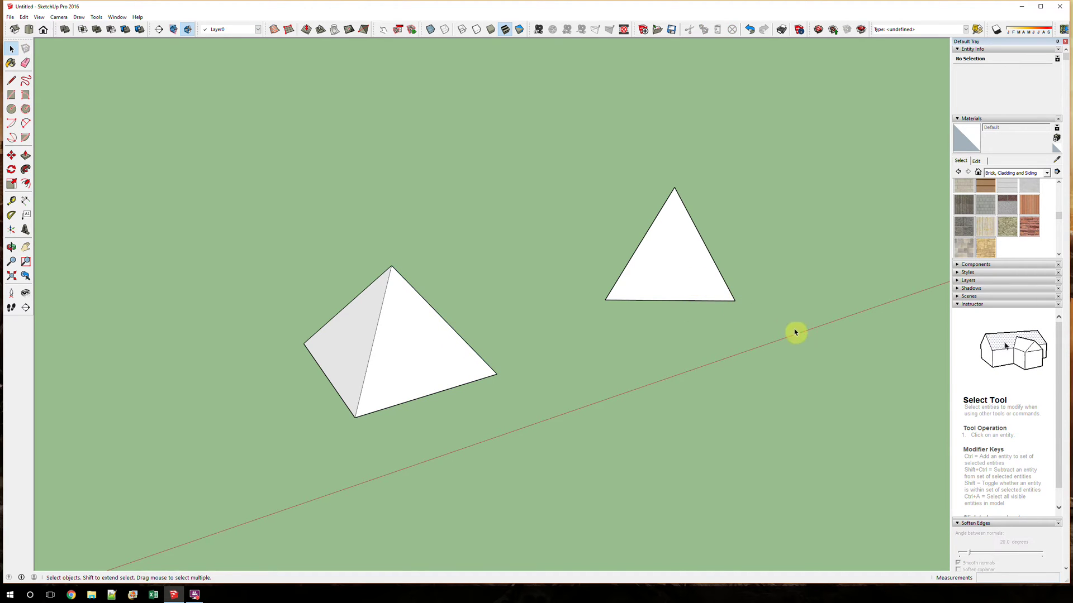
# Step: Examine the triangular pyramid's edge lengths and face area, and clear the selection
pyautogui.moveTo(795, 330); pyautogui.dragTo(580, 359, button='middle')
pyautogui.moveTo(598, 203); pyautogui.dragTo(838, 478)
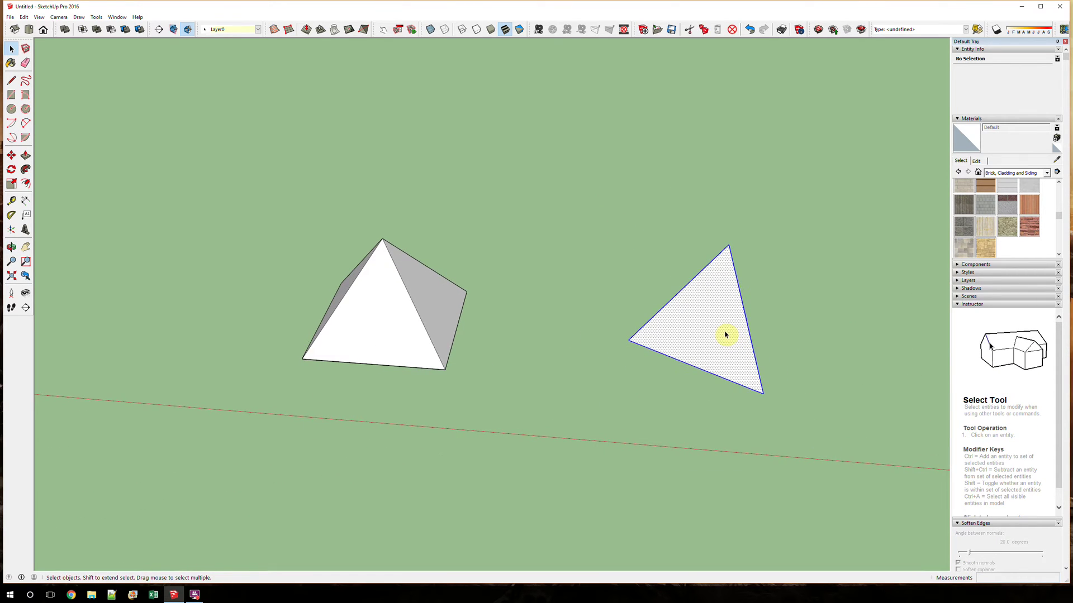
pyautogui.click(746, 330)
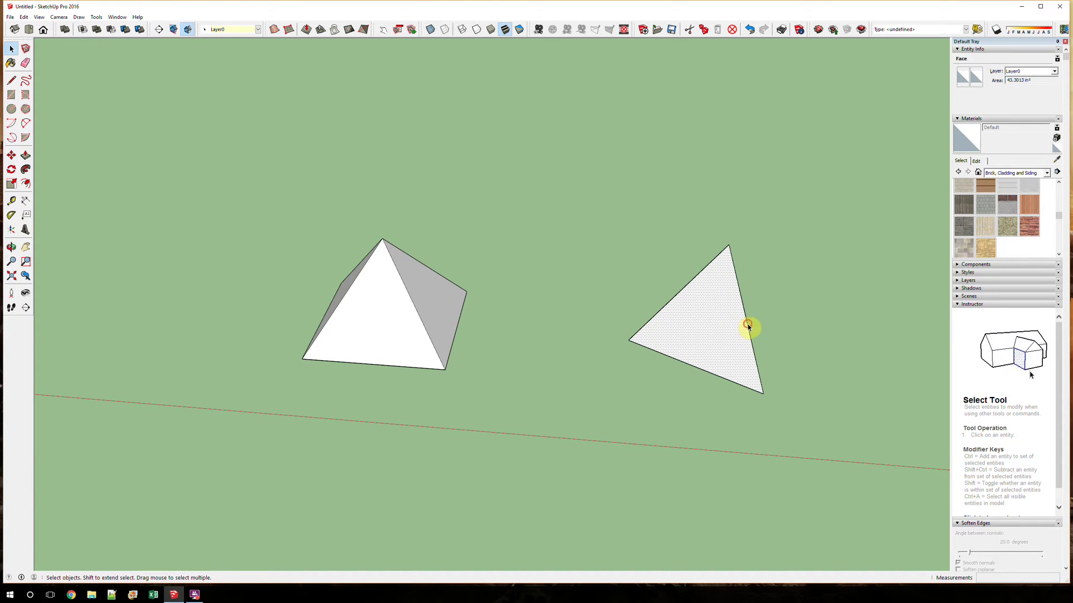
pyautogui.click(748, 327)
pyautogui.click(688, 285)
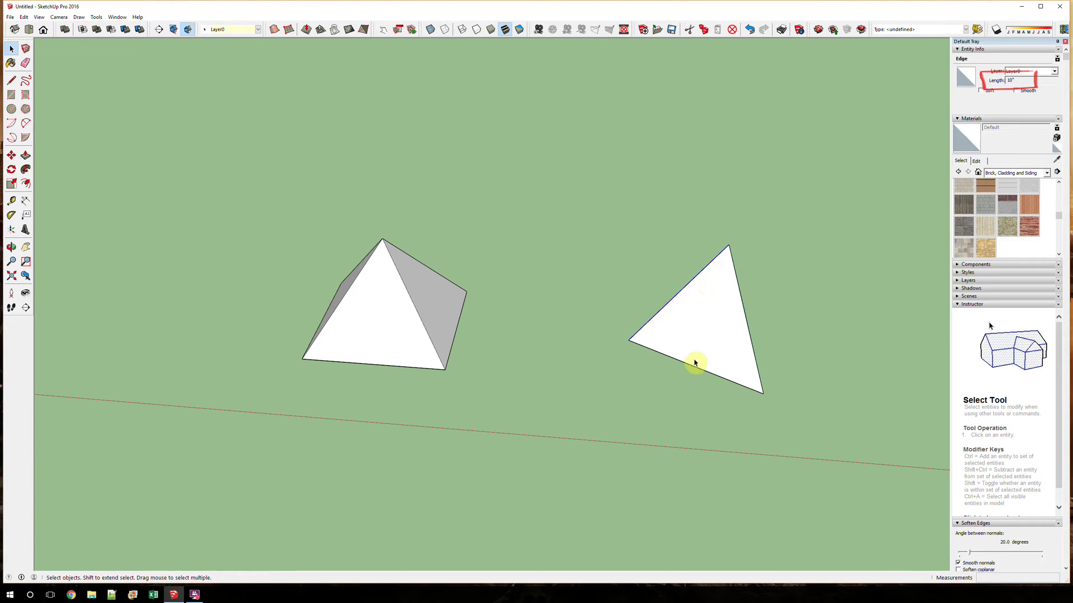
pyautogui.click(693, 362)
pyautogui.click(689, 364)
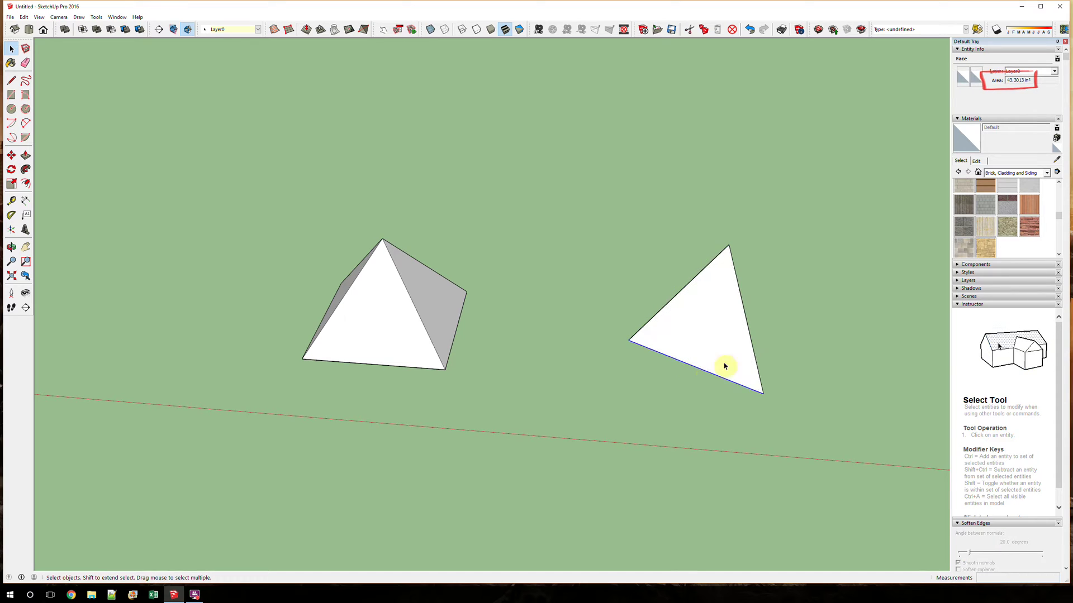
pyautogui.click(721, 338)
pyautogui.moveTo(752, 352); pyautogui.dragTo(558, 371, button='middle')
pyautogui.click(635, 426)
pyautogui.click(596, 390)
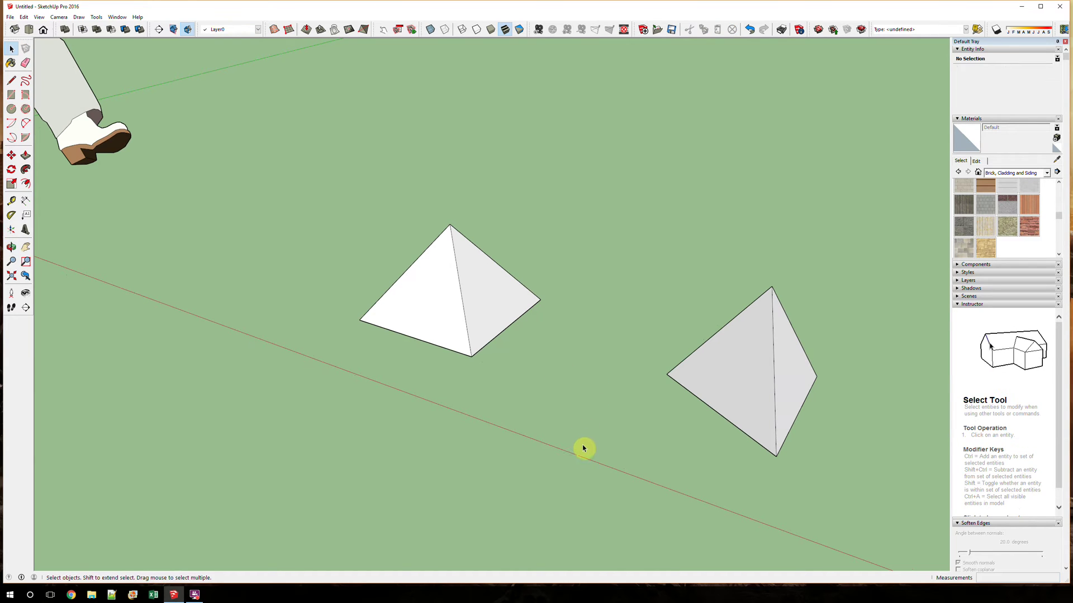
# Step: Select all entities of the square pyramid and of the triangular pyramid in turn, and clear the selection
pyautogui.moveTo(287, 163); pyautogui.dragTo(648, 420)
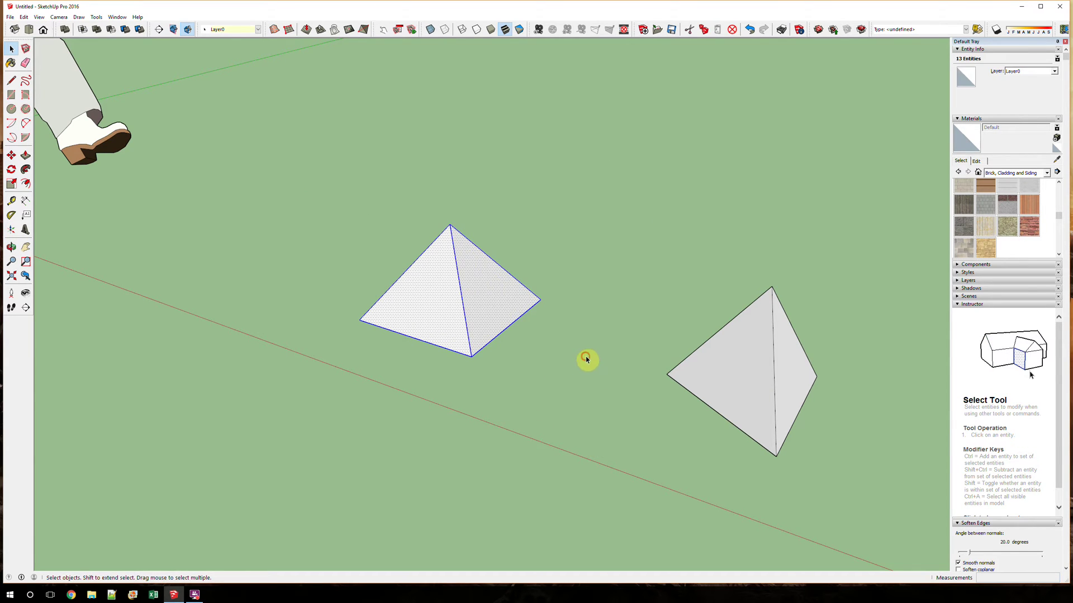
pyautogui.click(633, 253)
pyautogui.moveTo(674, 303); pyautogui.dragTo(845, 496)
pyautogui.moveTo(846, 495); pyautogui.dragTo(853, 438, button='middle')
pyautogui.click(635, 388)
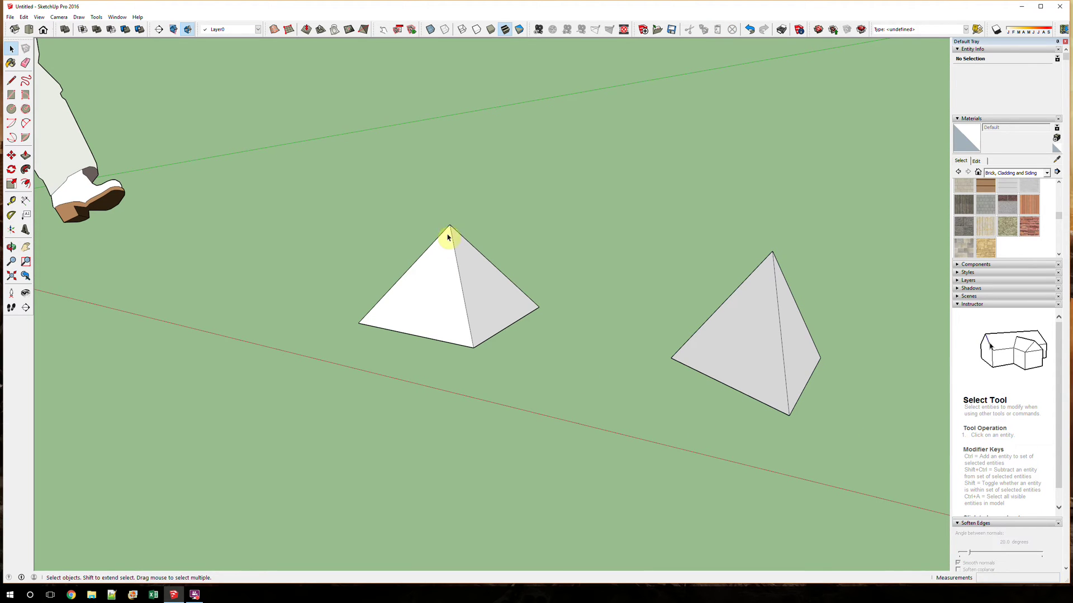
# Step: Compare the areas of the triangular side faces around both pyramids
pyautogui.click(439, 274)
pyautogui.click(475, 282)
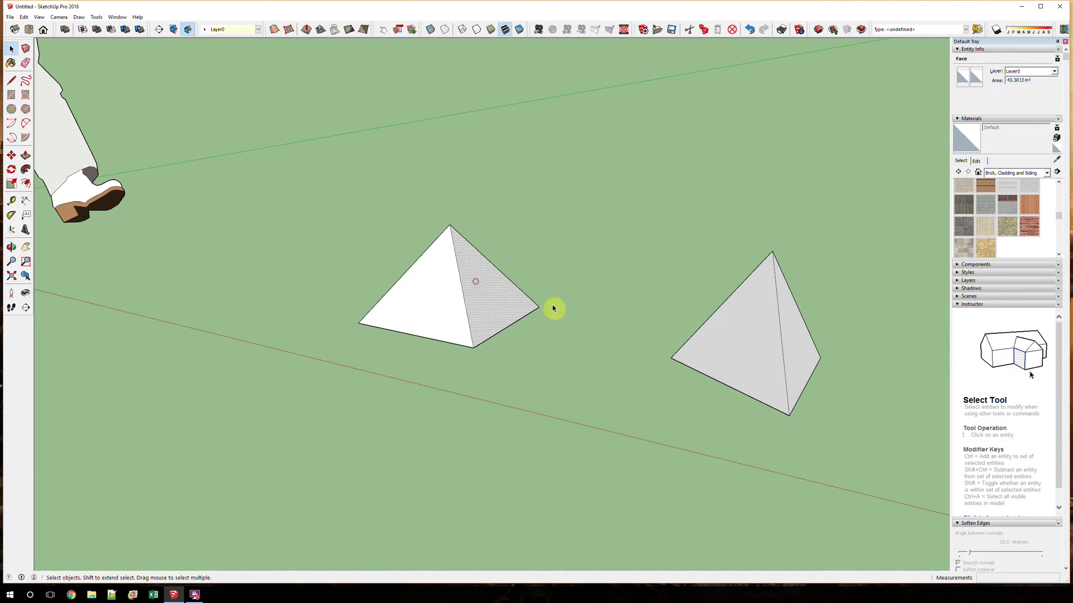
pyautogui.click(765, 355)
pyautogui.moveTo(805, 342); pyautogui.dragTo(298, 405, button='middle')
pyautogui.click(510, 311)
pyautogui.click(567, 286)
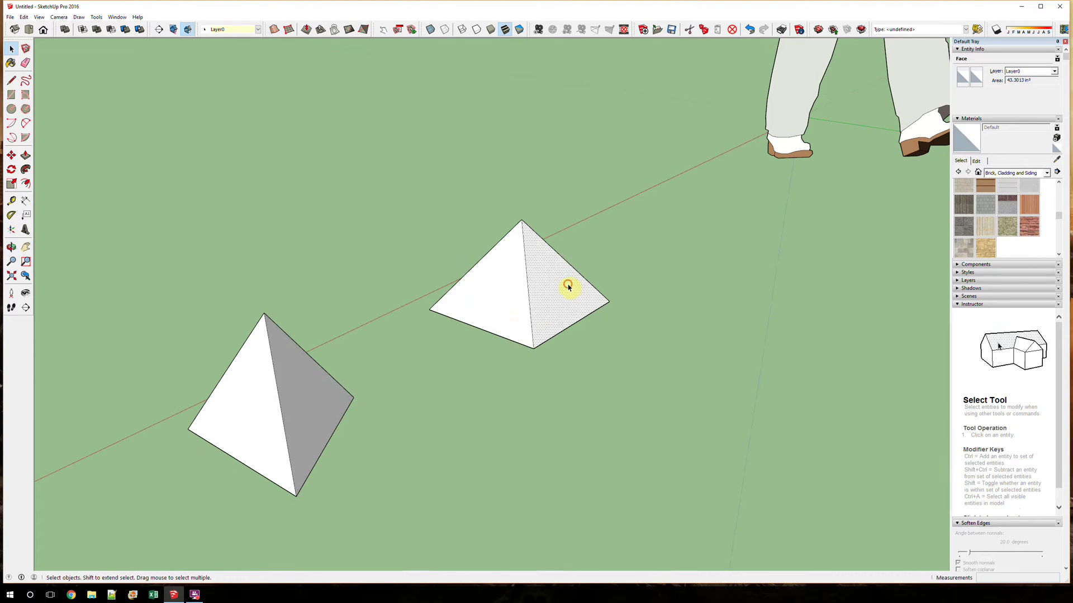
pyautogui.moveTo(777, 311); pyautogui.dragTo(213, 323, button='middle')
pyautogui.click(541, 324)
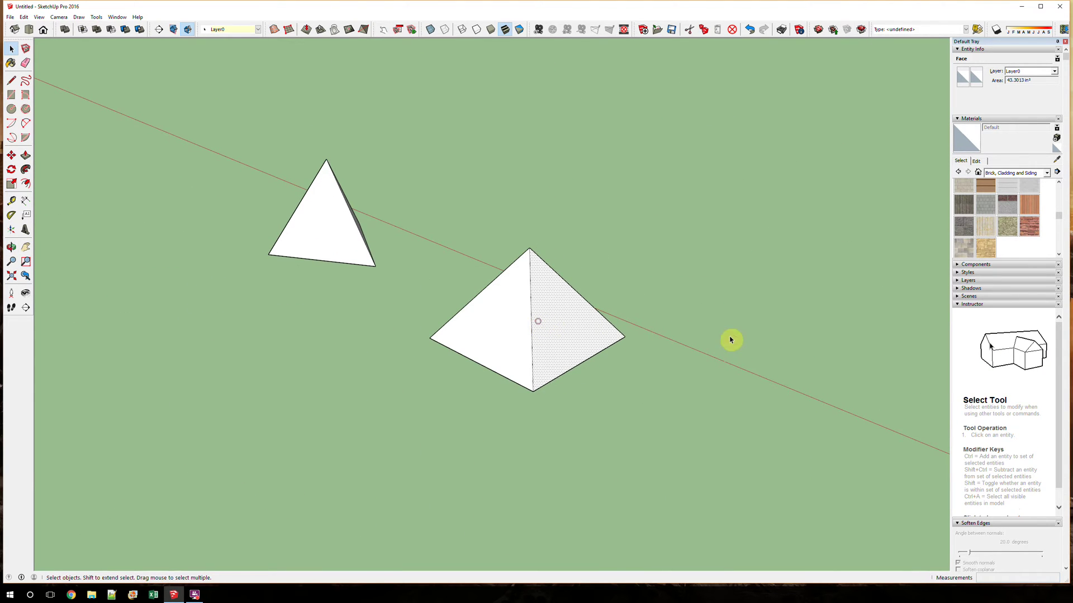
pyautogui.moveTo(730, 338); pyautogui.dragTo(169, 358, button='middle')
pyautogui.click(456, 310)
pyautogui.click(600, 319)
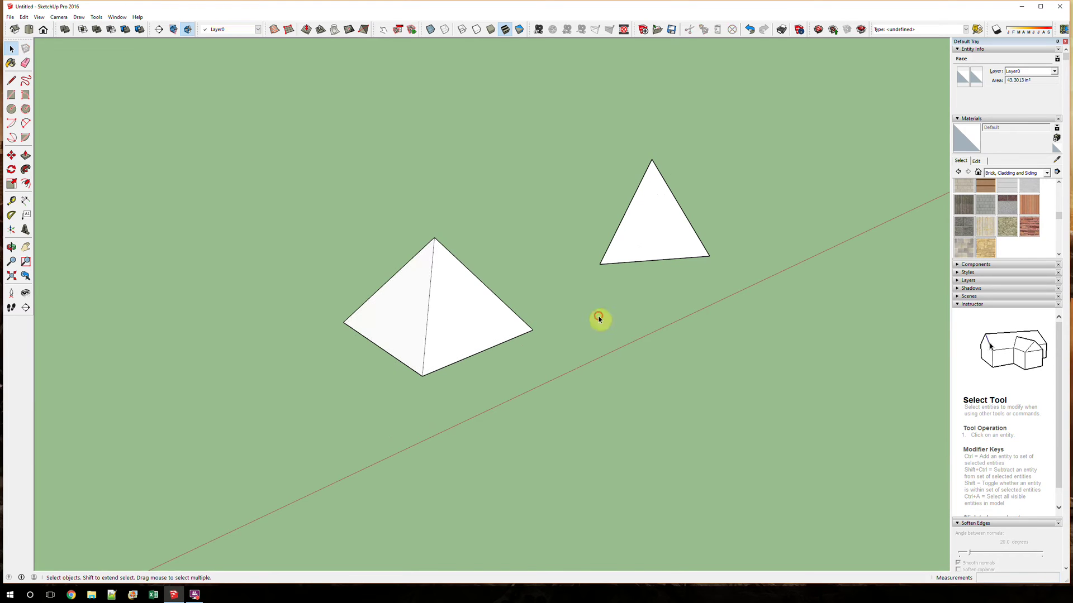
pyautogui.moveTo(714, 356); pyautogui.dragTo(307, 371, button='middle')
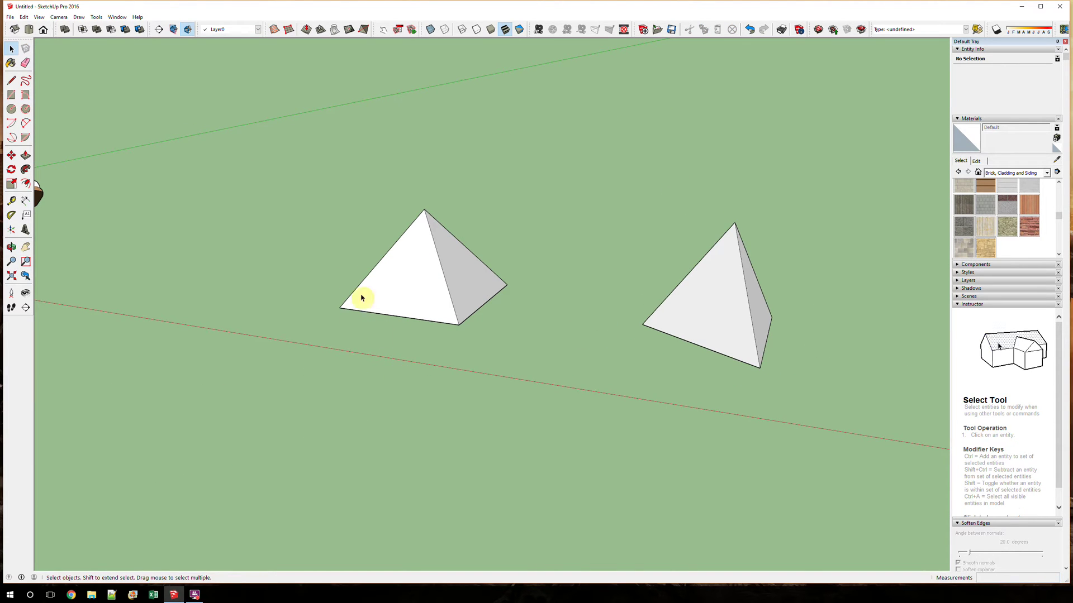
# Step: Select both pyramids together, and inspect individual side faces on each of them
pyautogui.moveTo(271, 193); pyautogui.dragTo(820, 456)
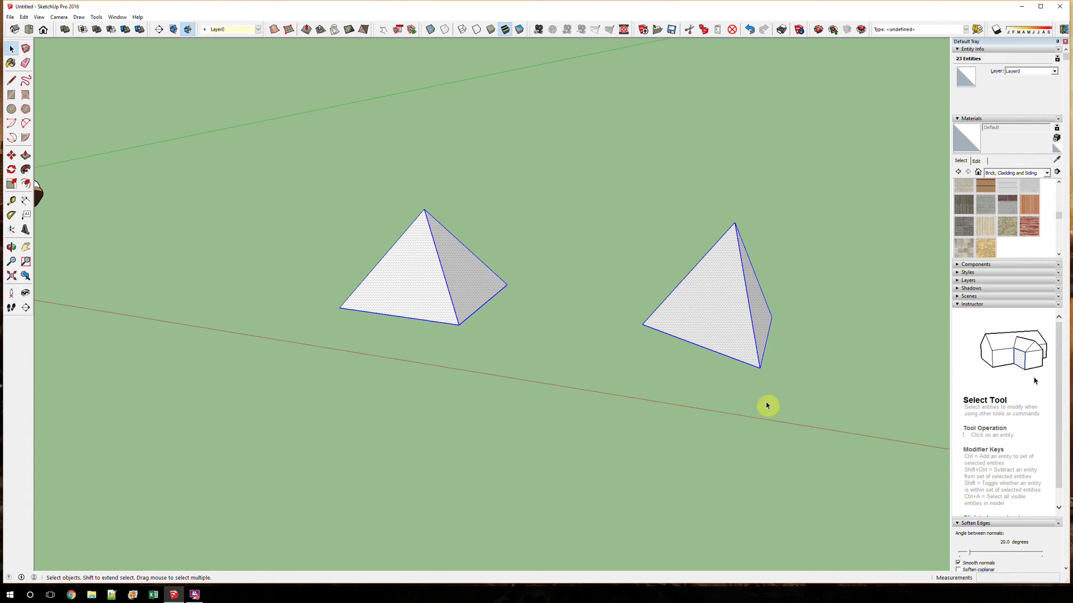
pyautogui.click(761, 404)
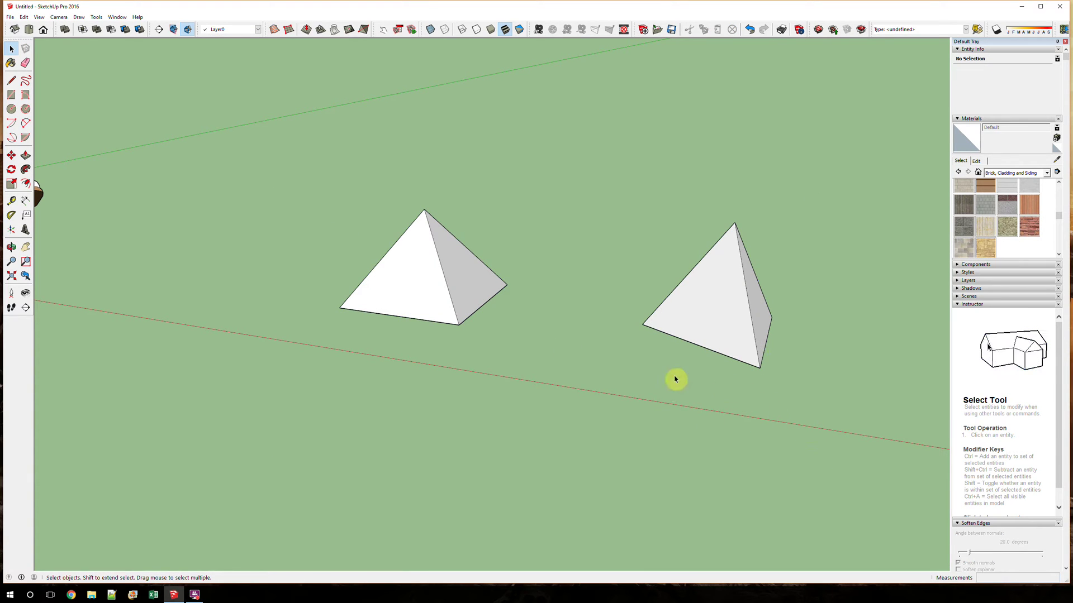
pyautogui.click(414, 274)
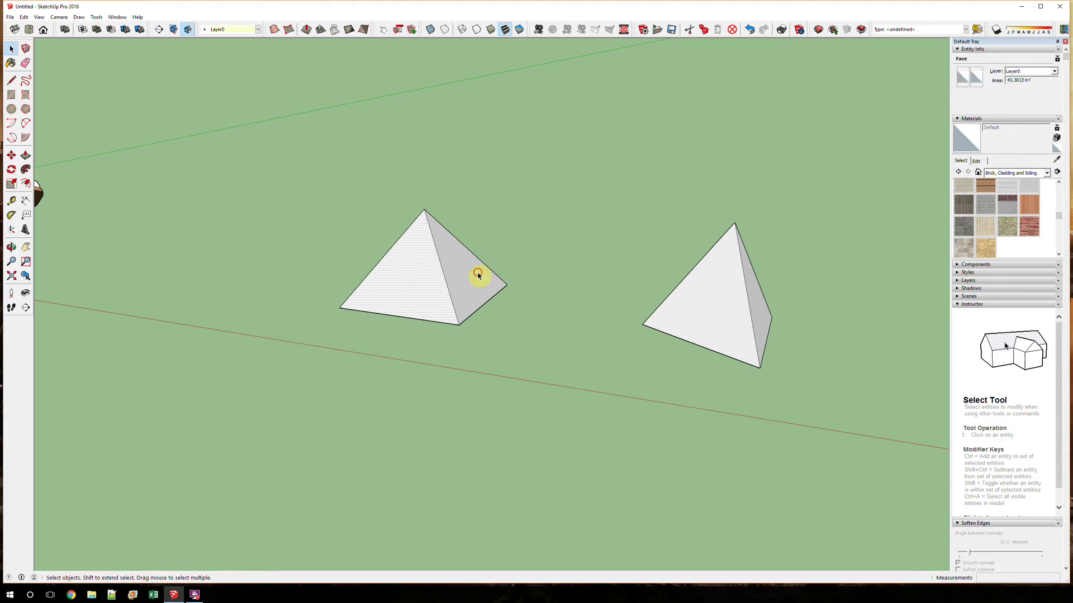
pyautogui.click(479, 278)
pyautogui.click(733, 306)
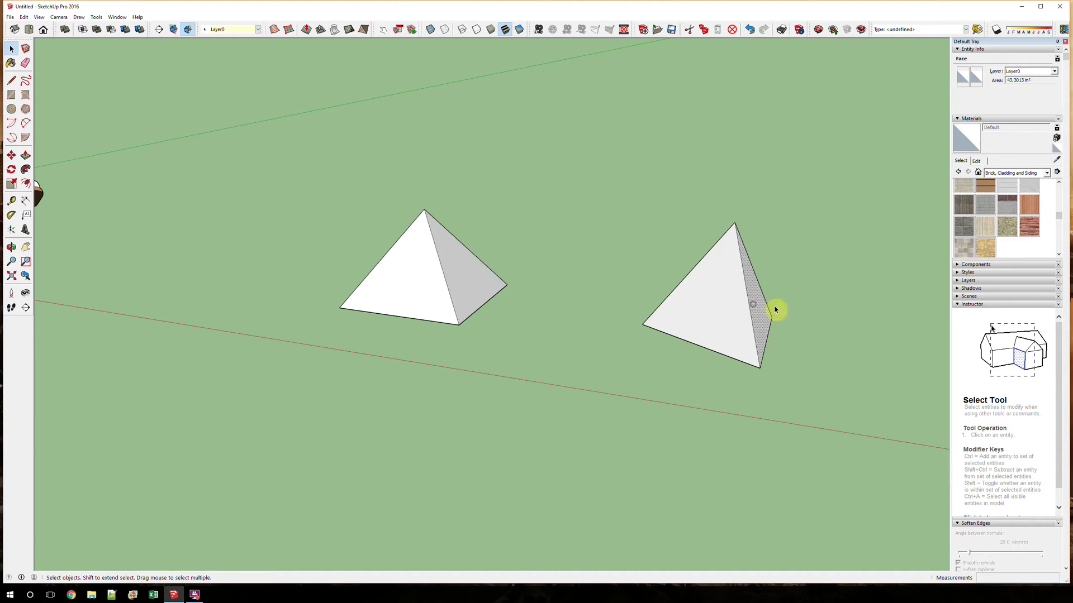
pyautogui.moveTo(778, 306); pyautogui.dragTo(360, 352, button='middle')
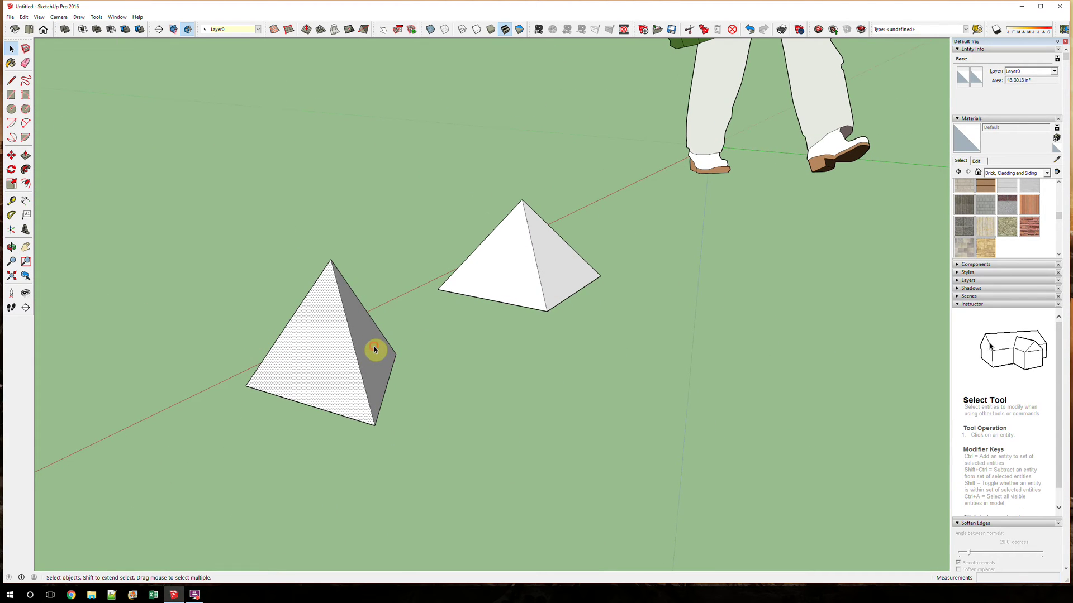
pyautogui.click(554, 260)
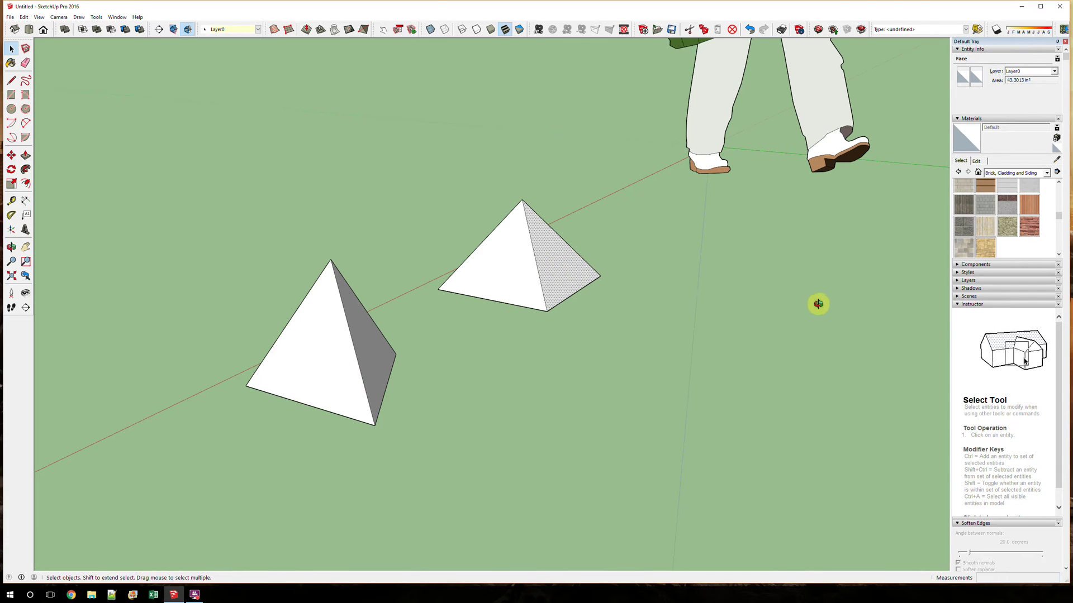
pyautogui.moveTo(816, 304); pyautogui.dragTo(350, 355, button='middle')
pyautogui.click(495, 417)
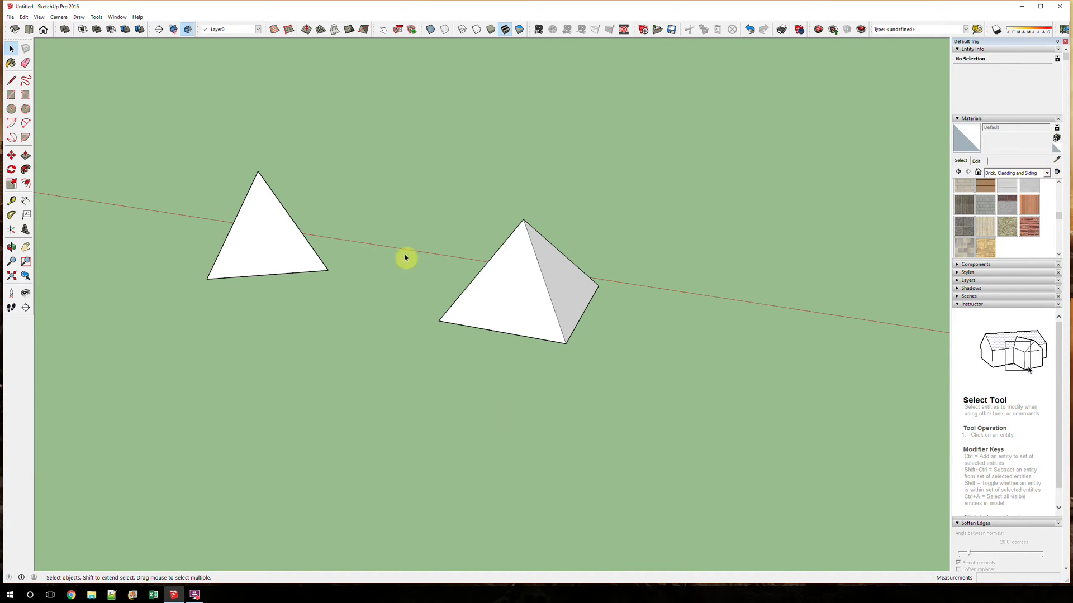
# Step: Select the whole triangular pyramid, clear the selection and view both solids from other sides
pyautogui.moveTo(124, 140); pyautogui.dragTo(400, 321)
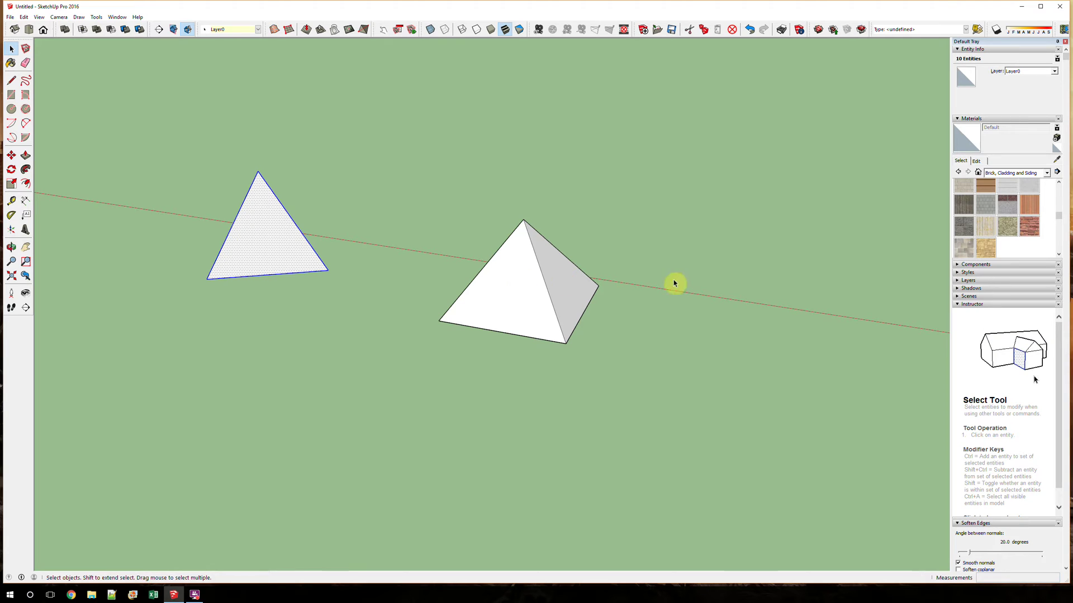
pyautogui.click(635, 283)
pyautogui.moveTo(869, 218); pyautogui.dragTo(170, 283, button='middle')
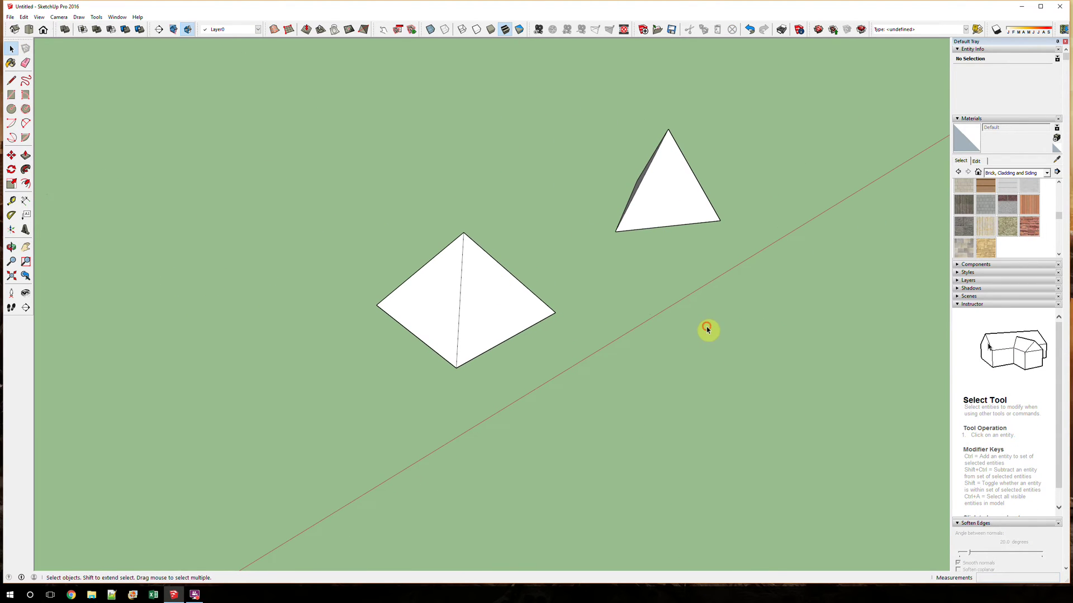
pyautogui.moveTo(615, 275); pyautogui.dragTo(482, 256, button='middle')
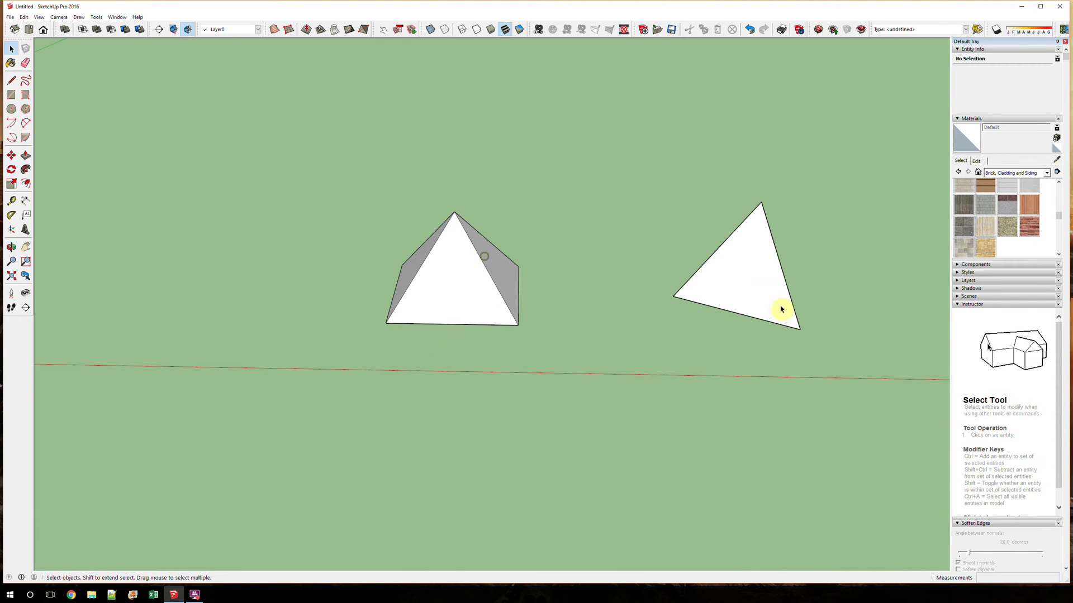
# Step: Draw a 10 by 10 inch square on the ground beside the triangular pyramid
pyautogui.scroll(-2, 640, 319)
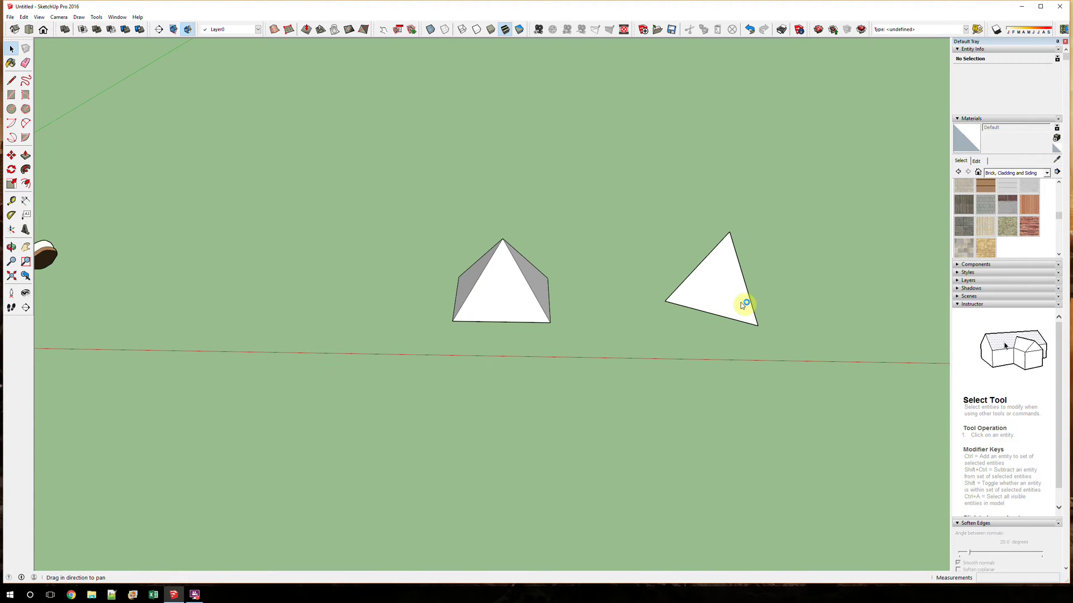
pyautogui.press('h')
pyautogui.moveTo(747, 304); pyautogui.dragTo(455, 299)
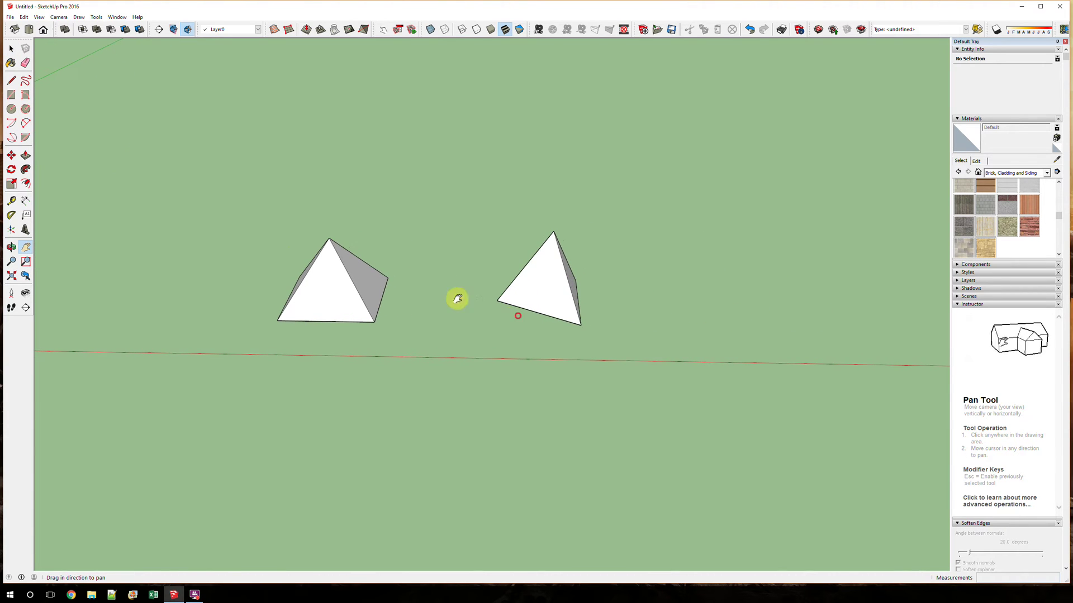
pyautogui.click(11, 95)
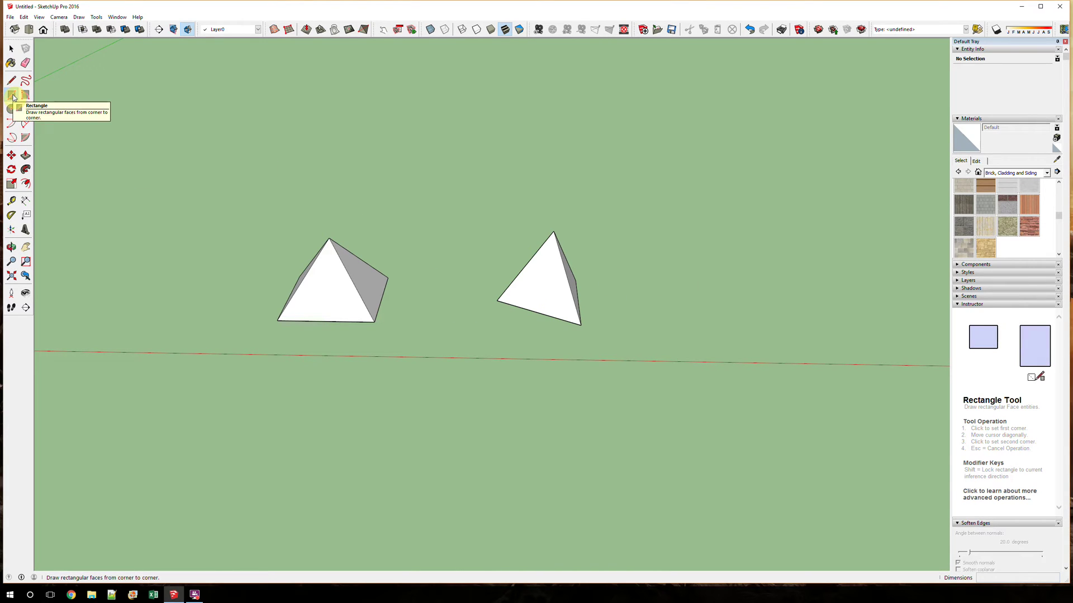
pyautogui.press('r')
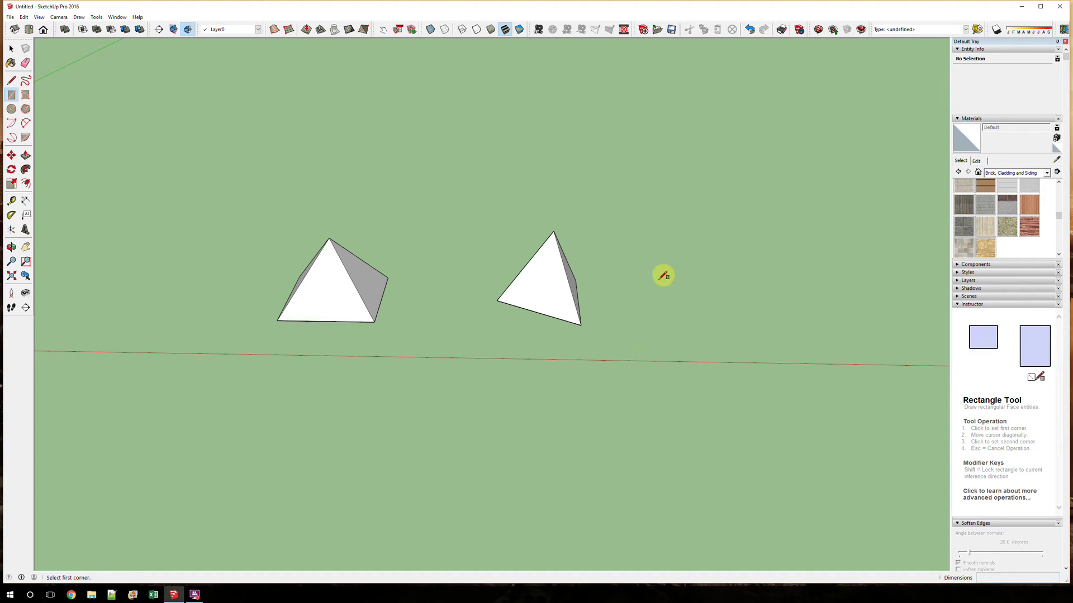
pyautogui.click(656, 250)
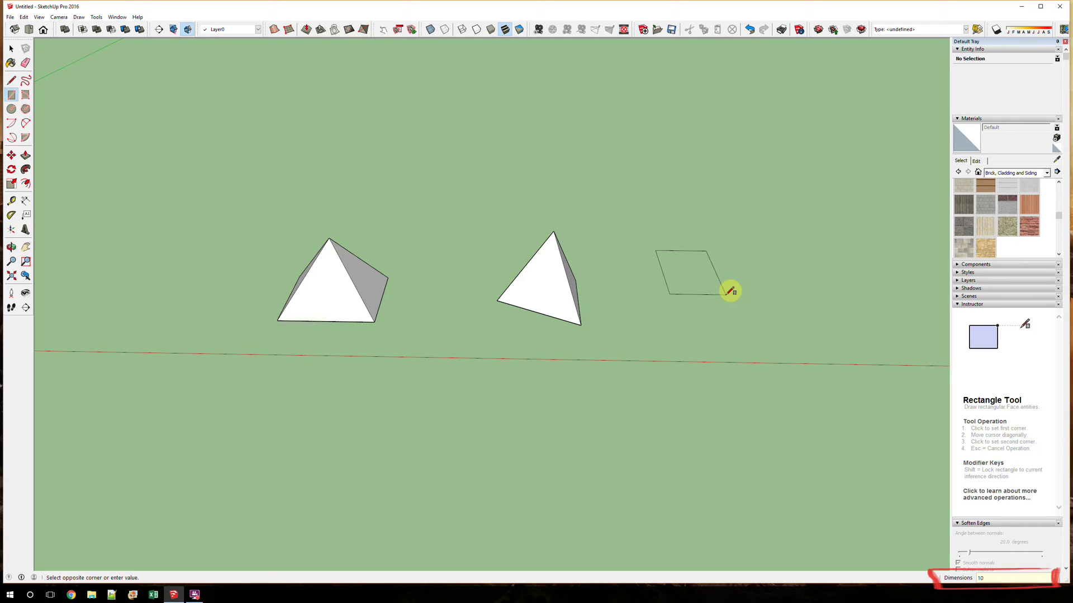
pyautogui.write(',10')
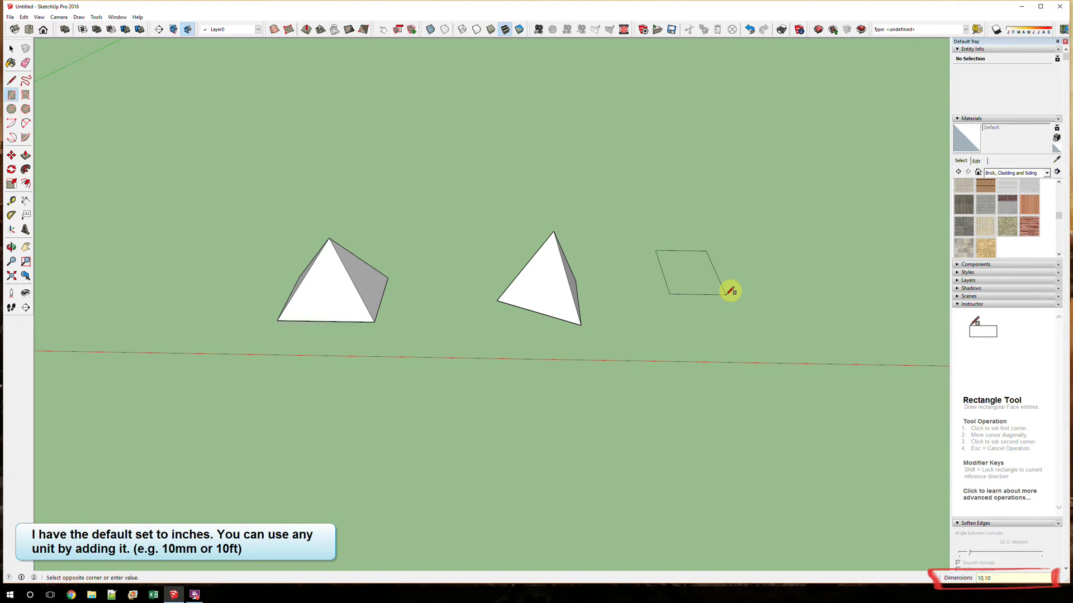
pyautogui.press('Return')
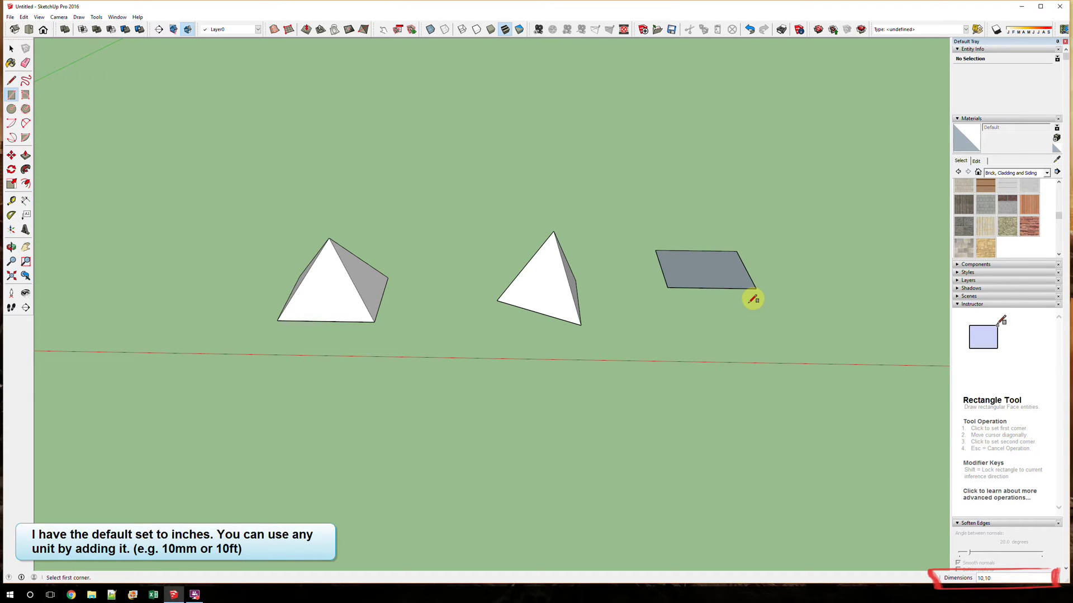
# Step: Pull the square up 10 inches into a cube and select all of the cube's entities
pyautogui.press('p')
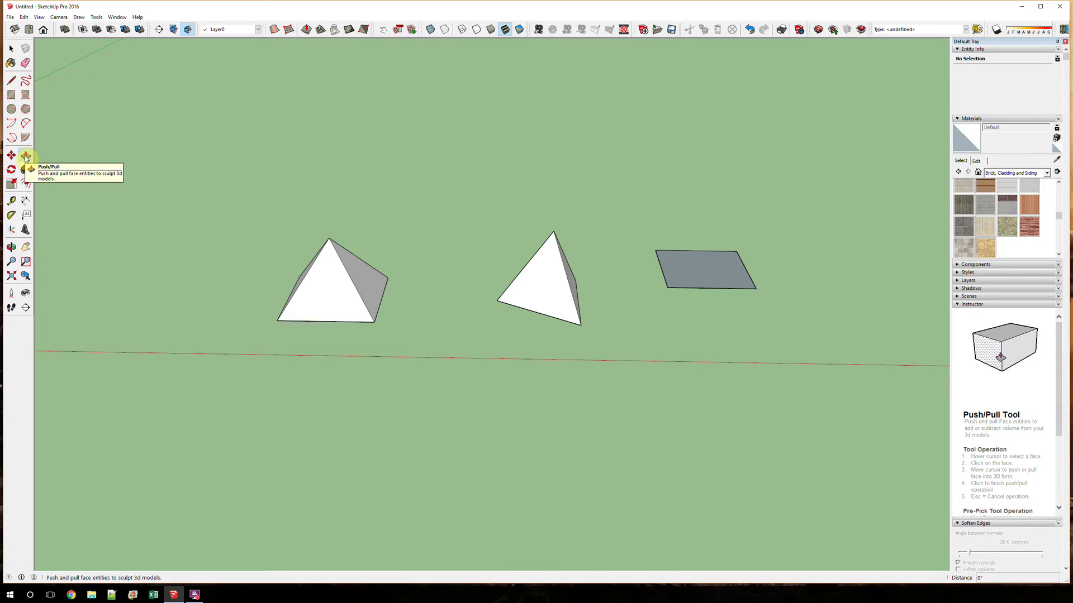
pyautogui.click(715, 270)
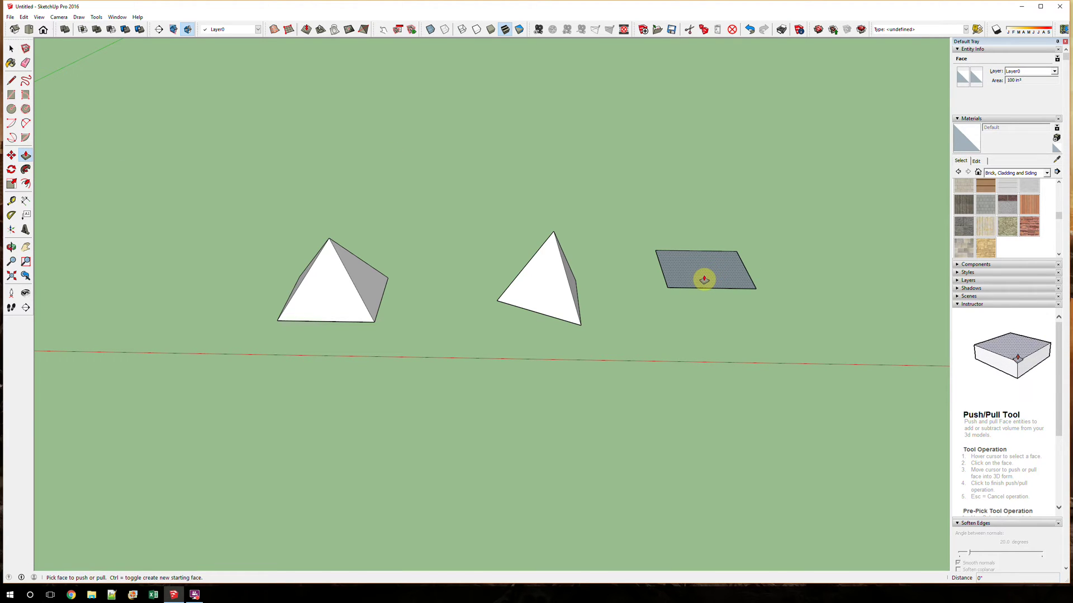
pyautogui.moveTo(701, 279); pyautogui.dragTo(708, 224)
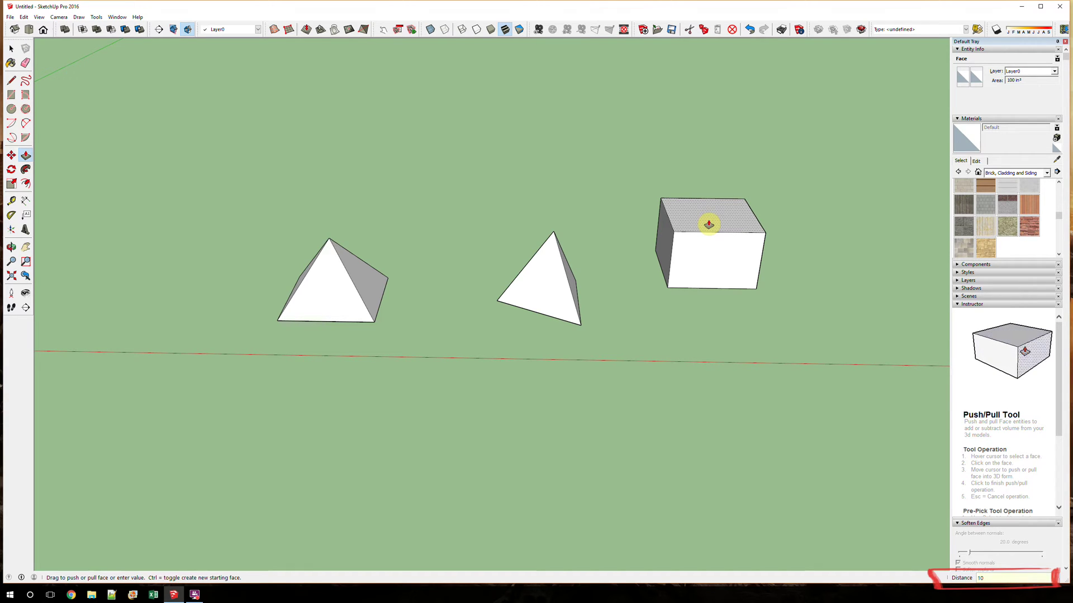
pyautogui.press('Return')
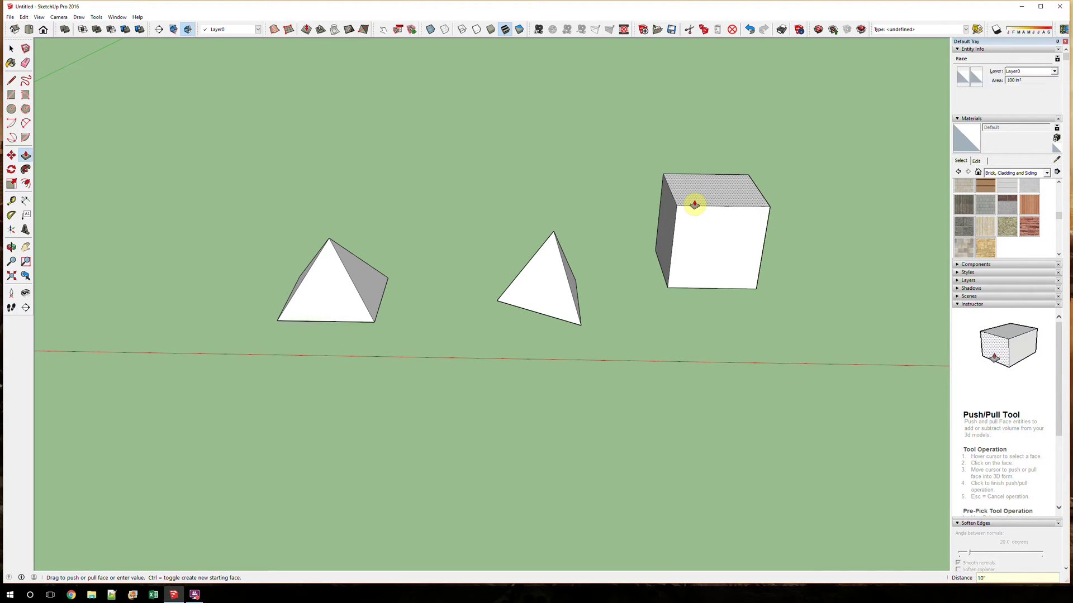
pyautogui.click(12, 49)
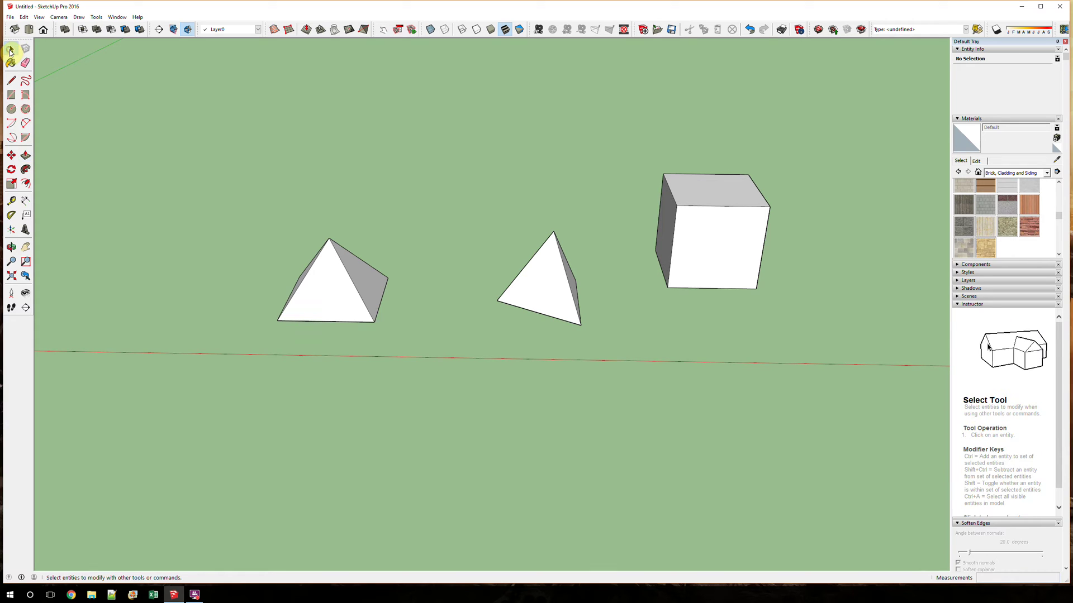
pyautogui.moveTo(637, 143); pyautogui.dragTo(848, 330)
pyautogui.moveTo(847, 330); pyautogui.dragTo(568, 314, button='middle')
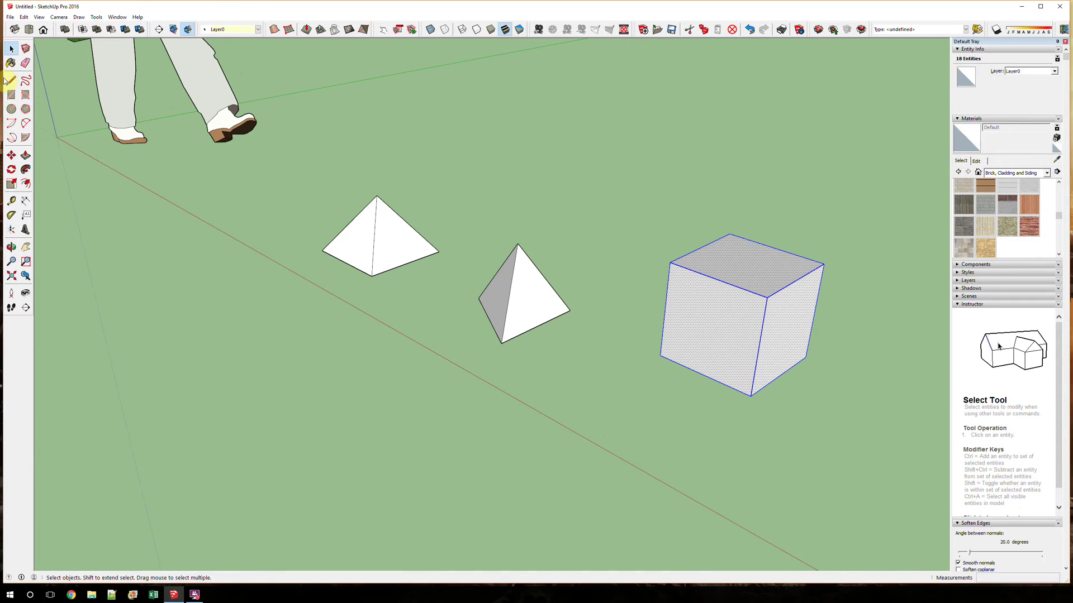
# Step: Draw diagonal lines from one top corner of the cube across the top face and both adjacent side faces
pyautogui.press('l')
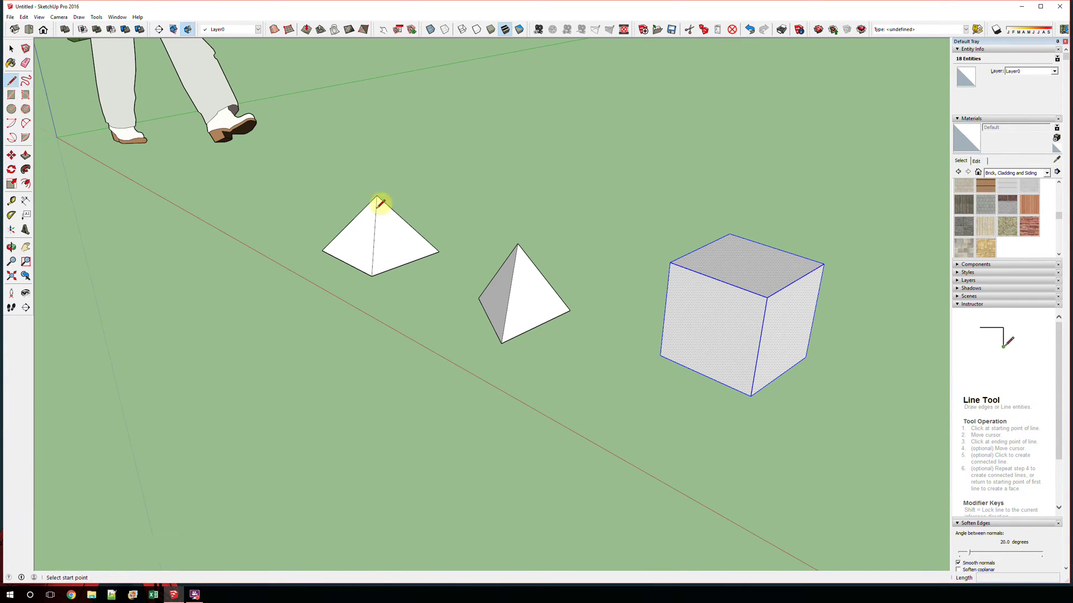
pyautogui.click(766, 297)
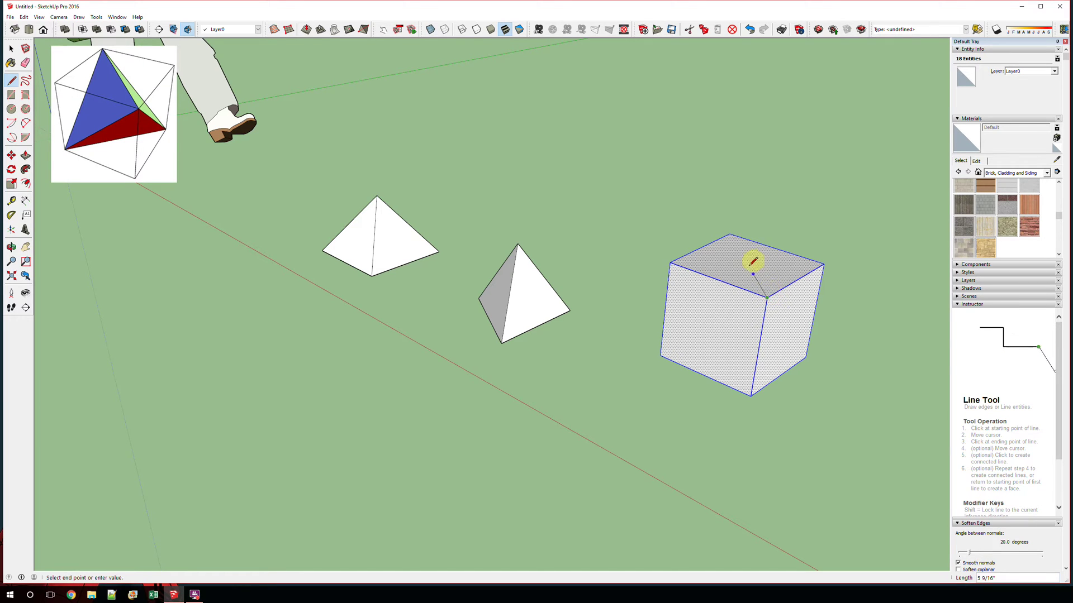
pyautogui.click(730, 235)
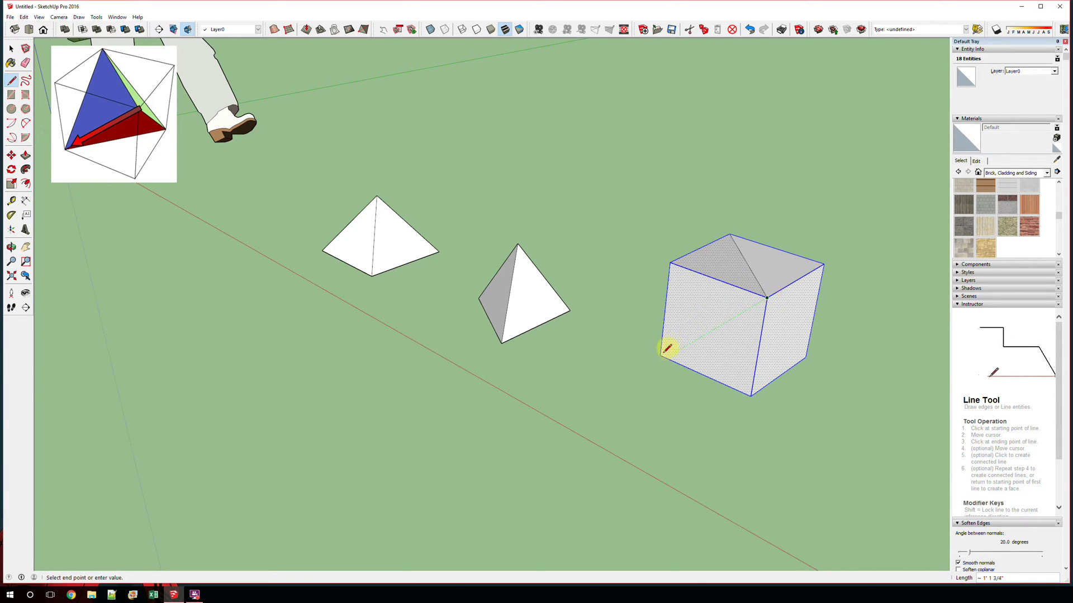
pyautogui.click(661, 353)
pyautogui.click(767, 295)
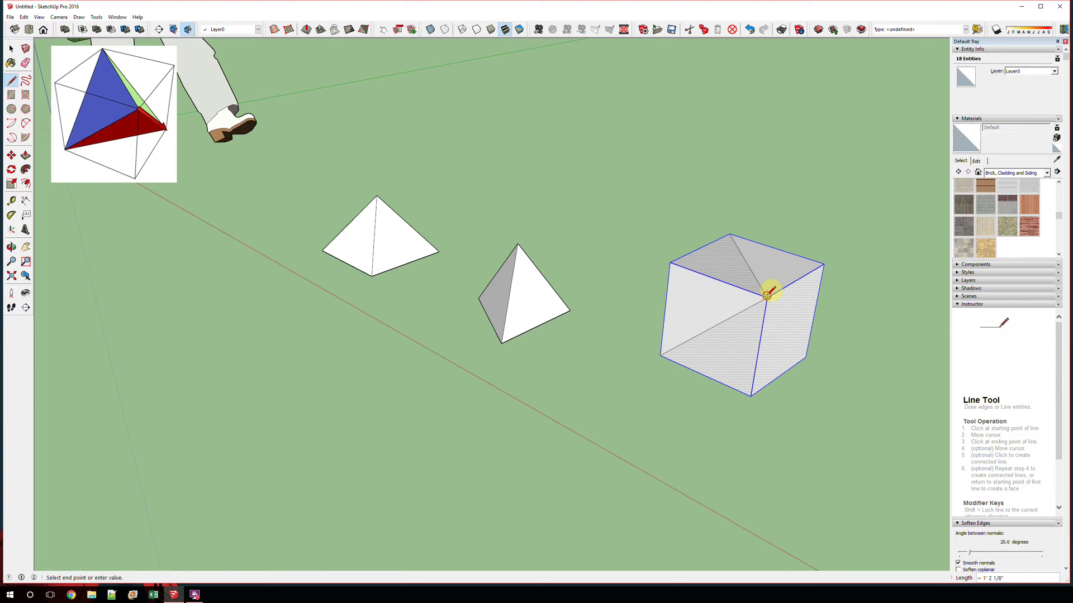
pyautogui.click(811, 351)
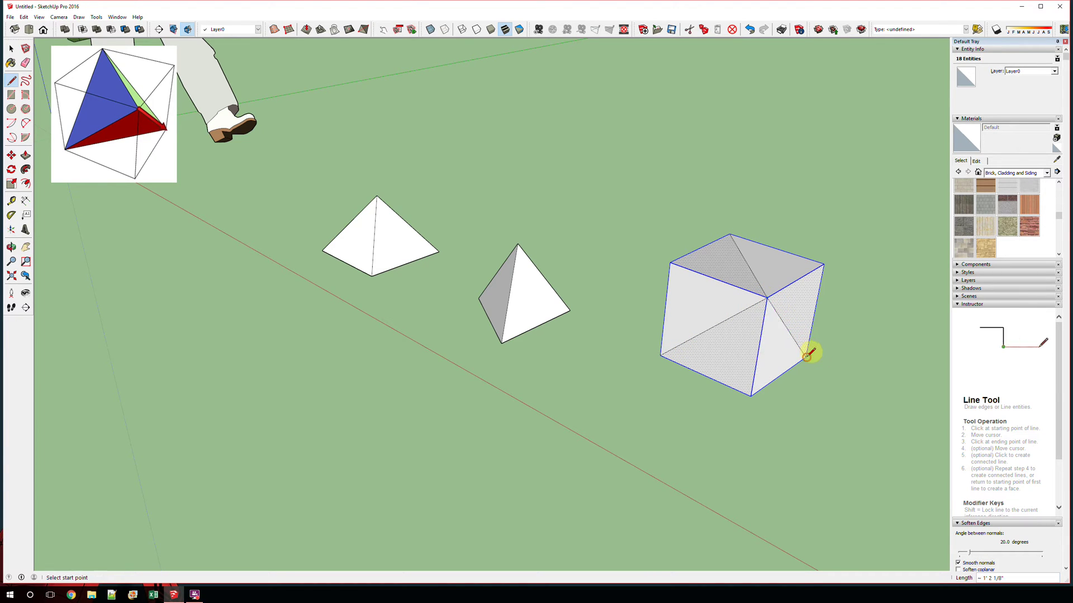
# Step: Draw matching diagonals across the cube's bottom face and its two remaining side faces, connecting the endpoints of the existing diagonals
pyautogui.moveTo(863, 394)
pyautogui.mouseDown(button='middle')
pyautogui.moveTo(678, 236)
pyautogui.moveTo(352, 84)
pyautogui.moveTo(334, 149)
pyautogui.moveTo(342, 170)
pyautogui.moveTo(343, 156)
pyautogui.mouseUp(button='middle')
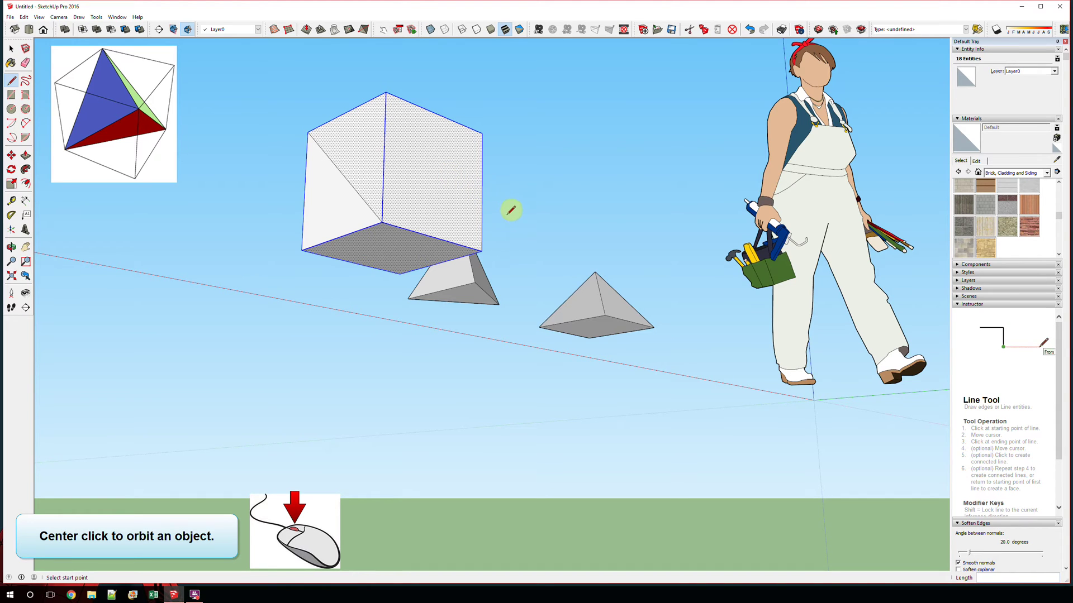
pyautogui.scroll(-3, 514, 197)
pyautogui.moveTo(540, 175)
pyautogui.mouseDown(button='middle')
pyautogui.moveTo(359, 215)
pyautogui.moveTo(548, 148)
pyautogui.moveTo(568, 184)
pyautogui.moveTo(448, 249)
pyautogui.moveTo(279, 218)
pyautogui.moveTo(512, 220)
pyautogui.moveTo(546, 179)
pyautogui.mouseUp(button='middle')
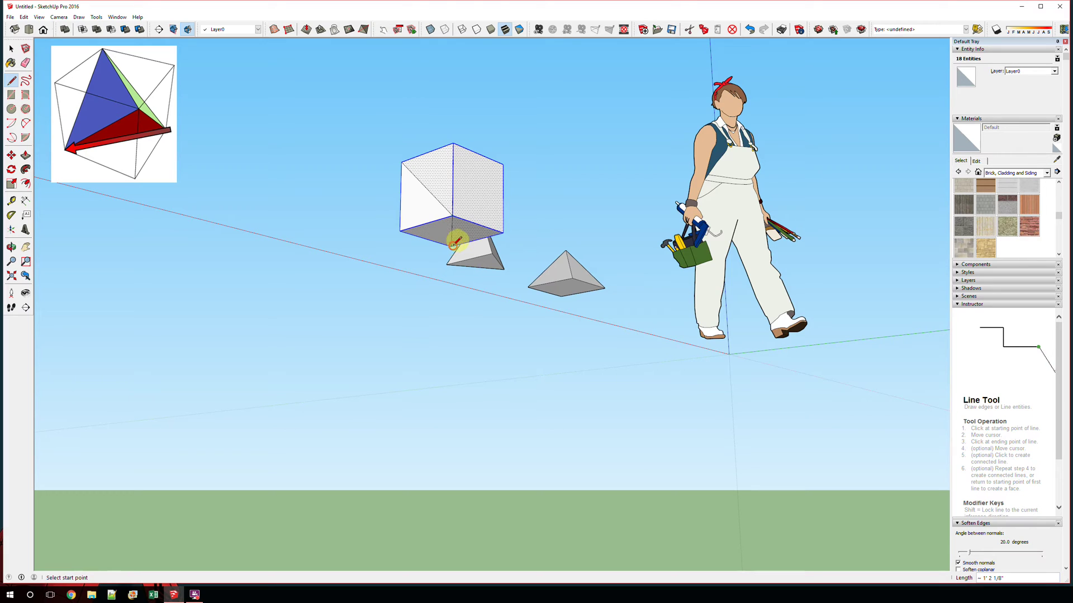
pyautogui.click(454, 217)
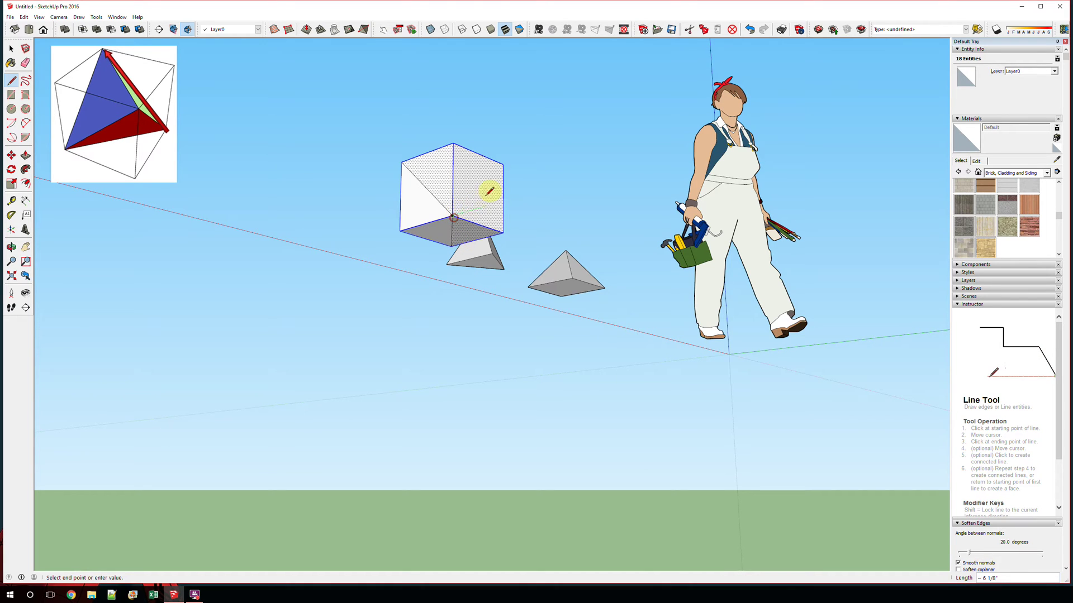
pyautogui.click(503, 166)
pyautogui.moveTo(630, 237); pyautogui.dragTo(190, 192, button='middle')
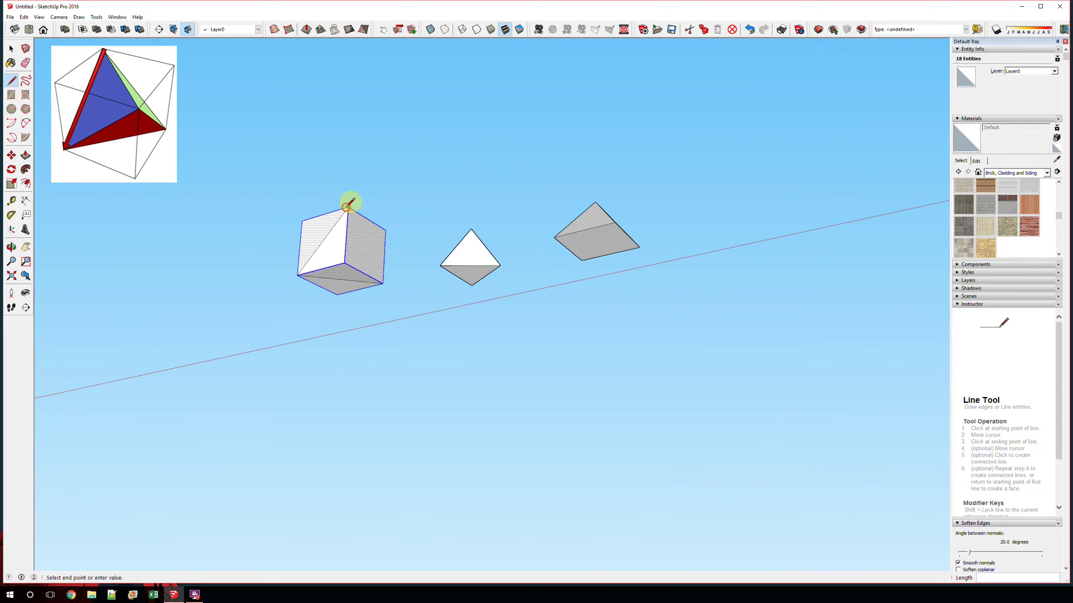
# Step: Clear the selection and examine the diagonals on the cube from several sides
pyautogui.press('space')
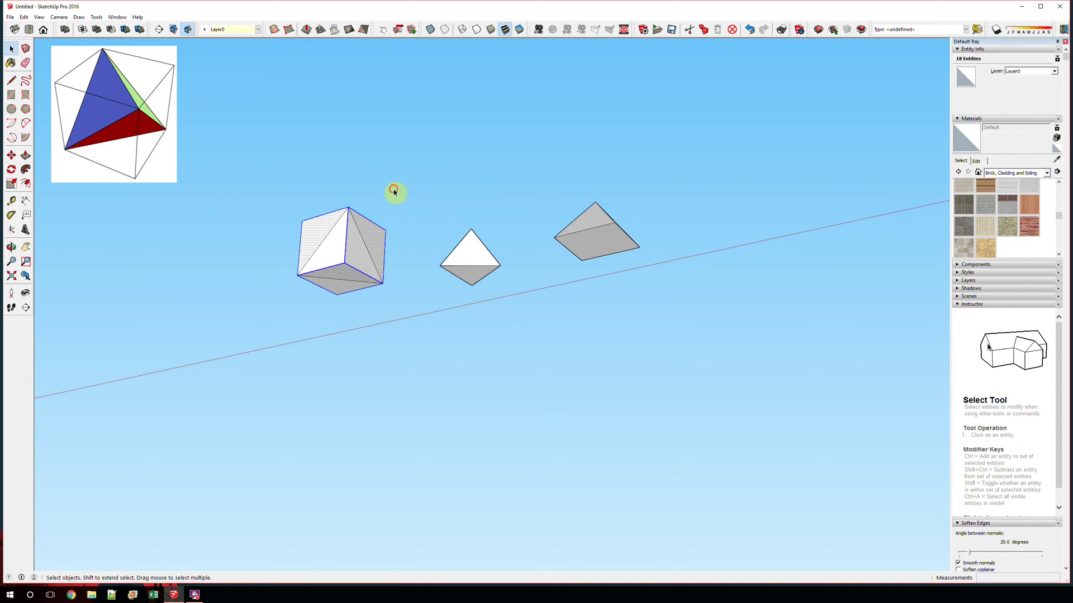
pyautogui.click(396, 192)
pyautogui.scroll(4, 293, 207)
pyautogui.moveTo(555, 212); pyautogui.dragTo(657, 268, button='middle')
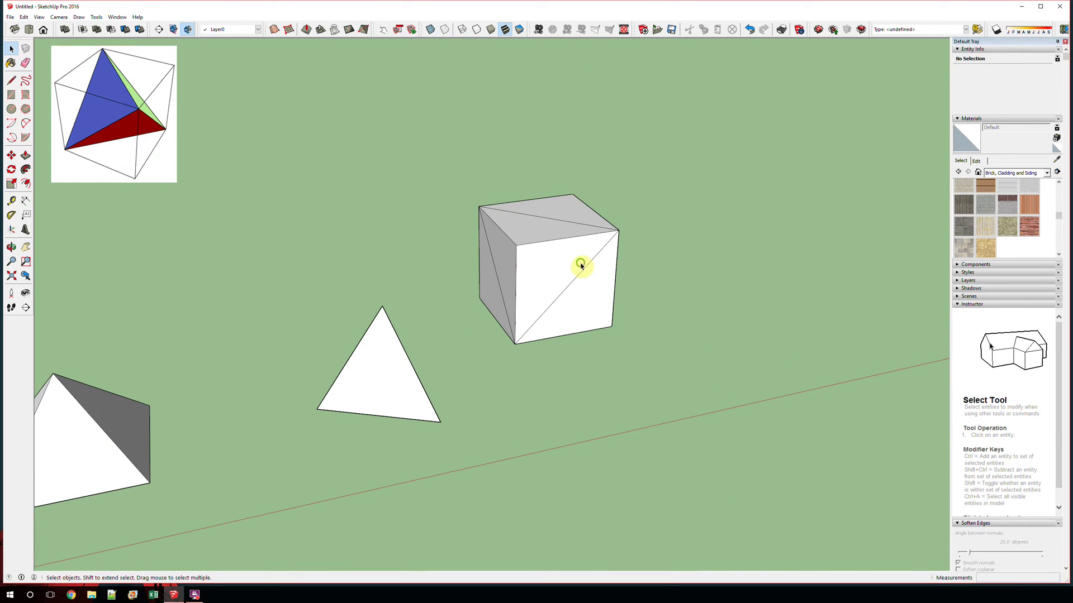
pyautogui.moveTo(580, 266); pyautogui.dragTo(664, 272, button='middle')
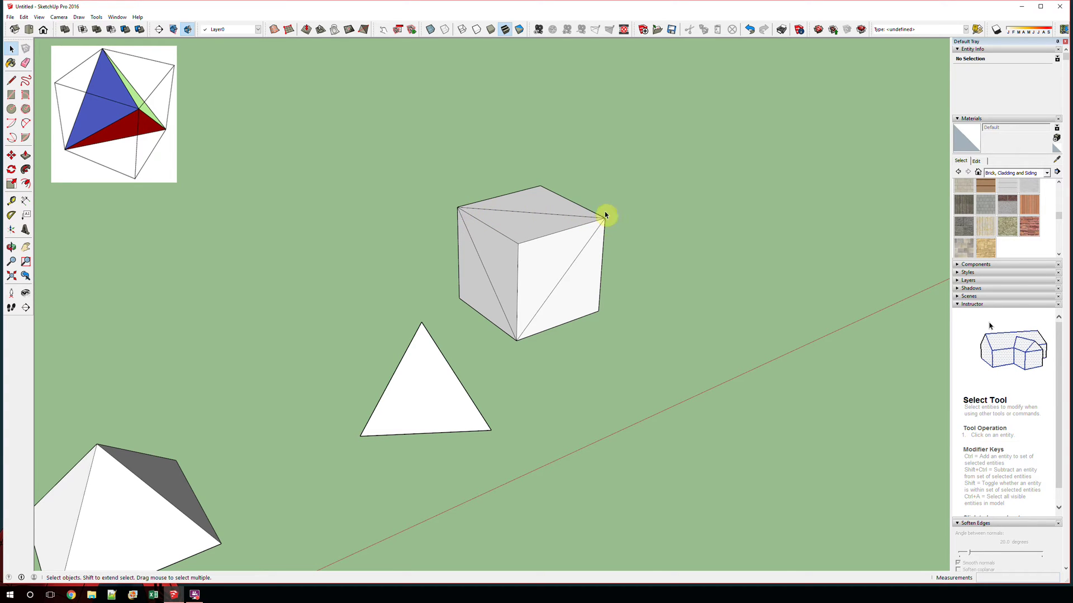
pyautogui.moveTo(672, 240); pyautogui.dragTo(604, 301, button='middle')
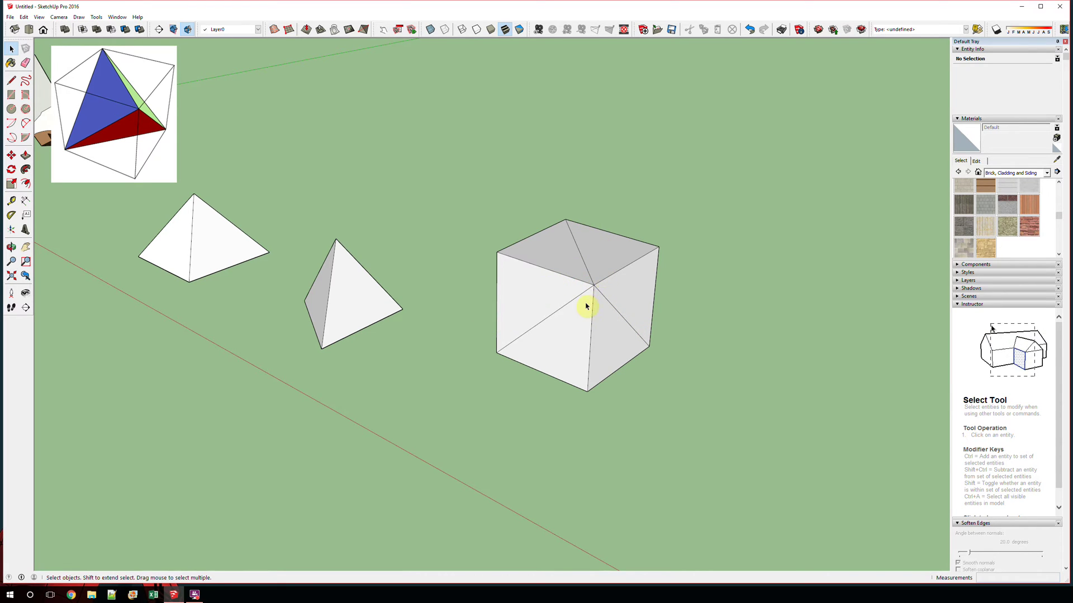
# Step: Try a diagonal in the opposite direction on one side face, joining two corners not used by the other diagonals
pyautogui.moveTo(541, 297); pyautogui.dragTo(448, 500, button='middle')
pyautogui.moveTo(342, 290)
pyautogui.mouseDown(button='middle')
pyautogui.moveTo(419, 390)
pyautogui.moveTo(370, 333)
pyautogui.moveTo(402, 316)
pyautogui.mouseUp(button='middle')
pyautogui.press('e')
pyautogui.press('l')
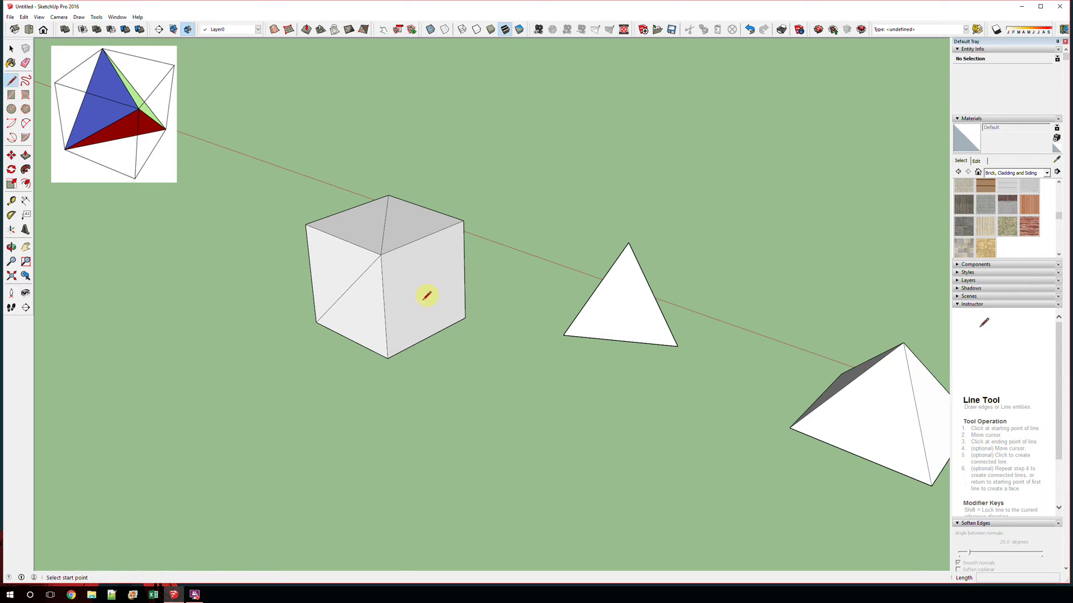
pyautogui.click(389, 357)
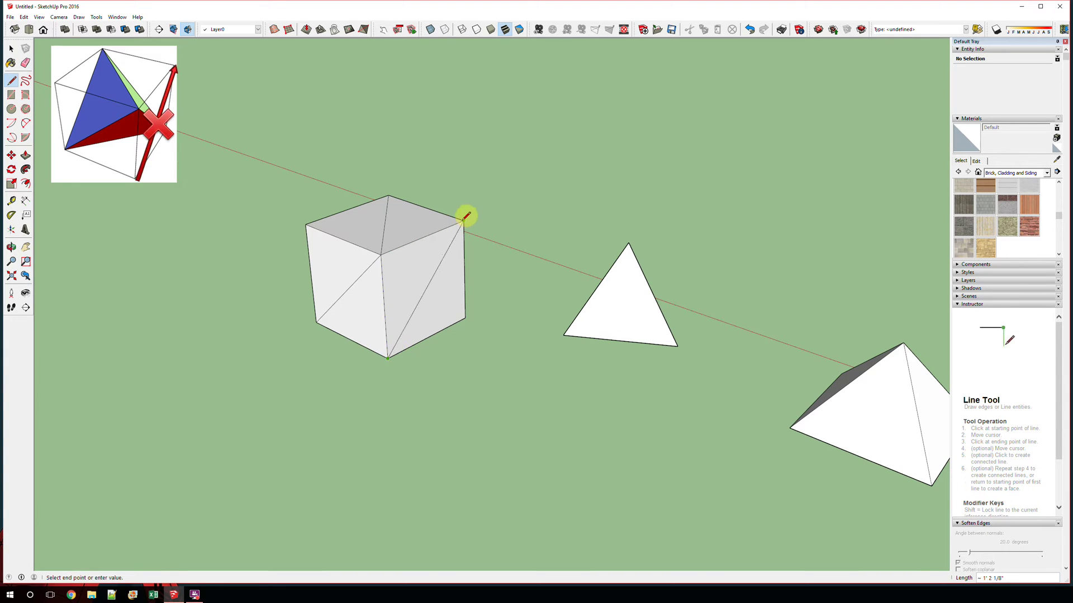
pyautogui.press('space')
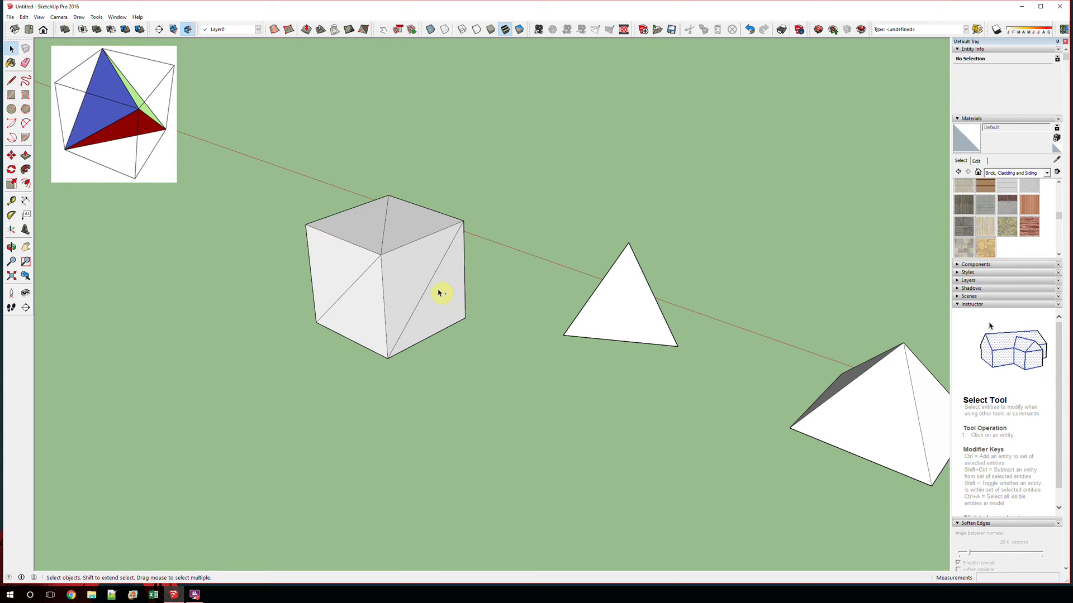
# Step: Draw that side face's diagonal from the top corner where the other diagonals meet to the opposite bottom corner
pyautogui.press('l')
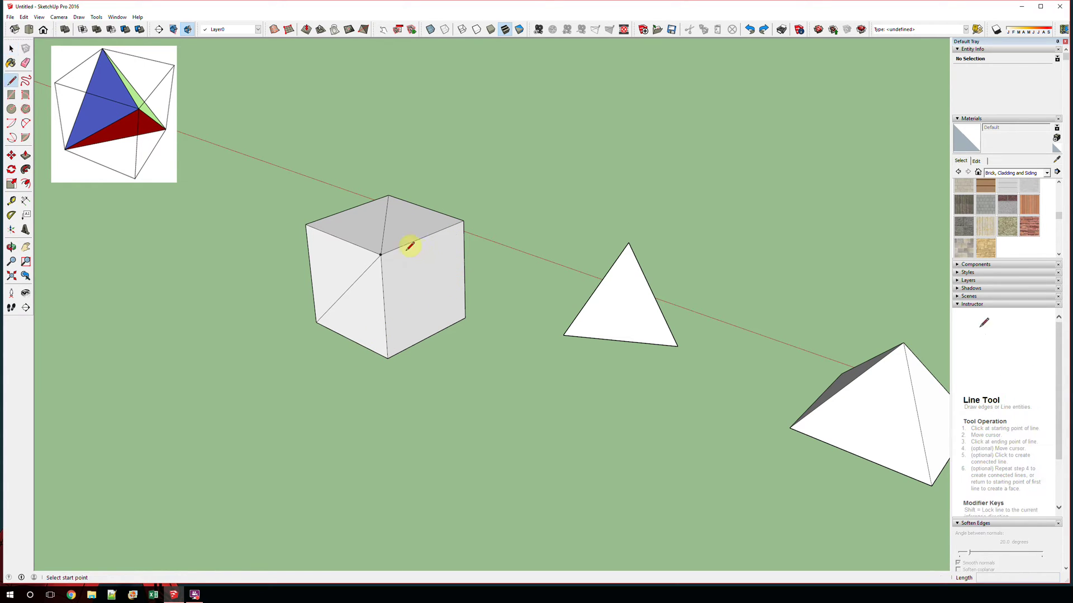
pyautogui.click(380, 256)
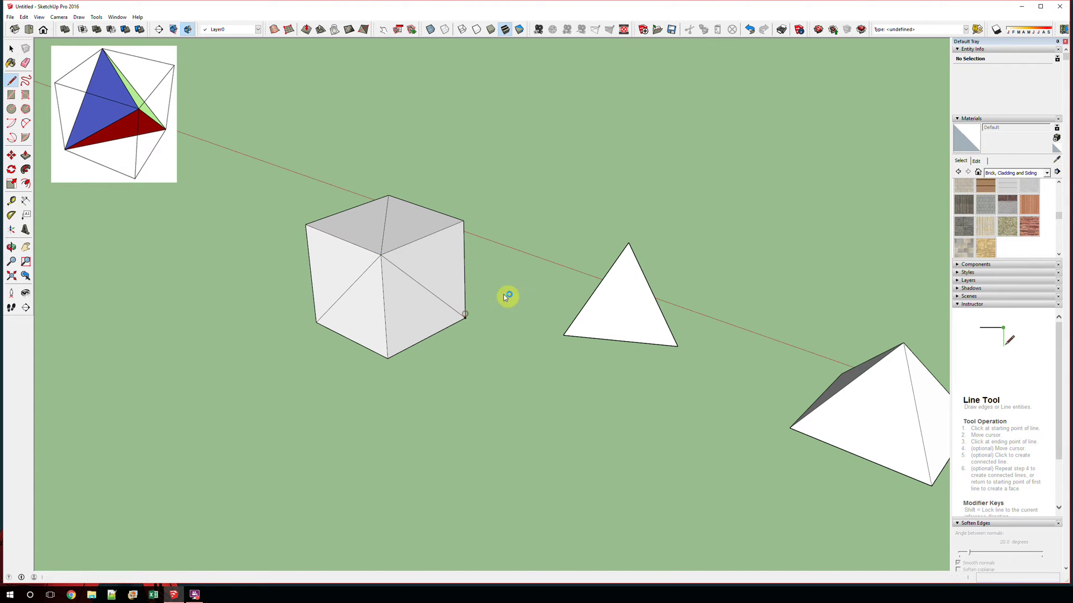
pyautogui.press('space')
# Step: Erase the edges meeting at the cube's two upper corners that no diagonal touches, removing both corners
pyautogui.moveTo(555, 251); pyautogui.dragTo(436, 340, button='middle')
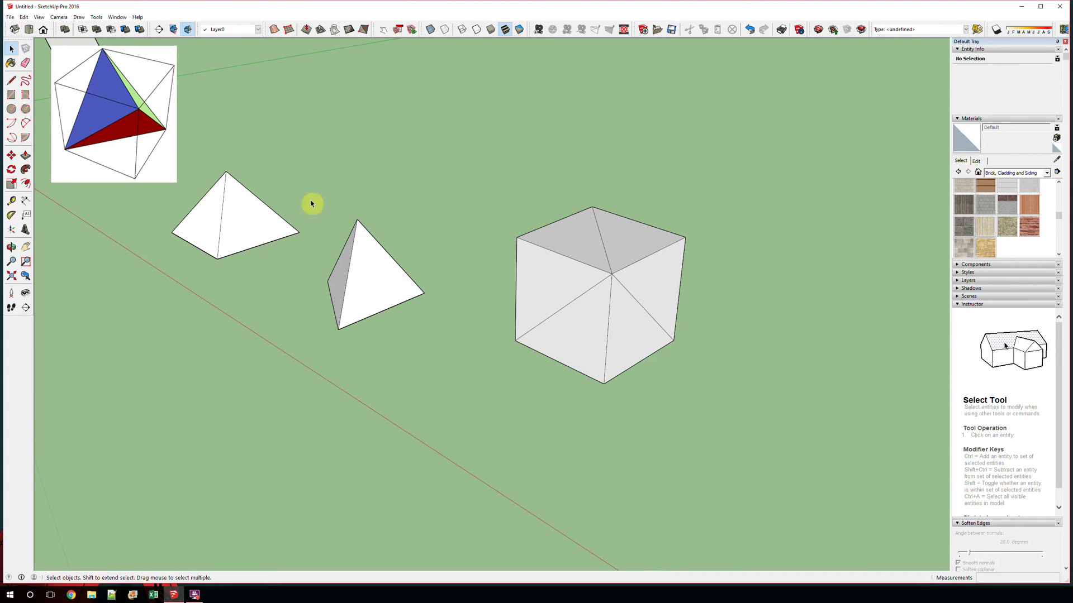
pyautogui.click(25, 65)
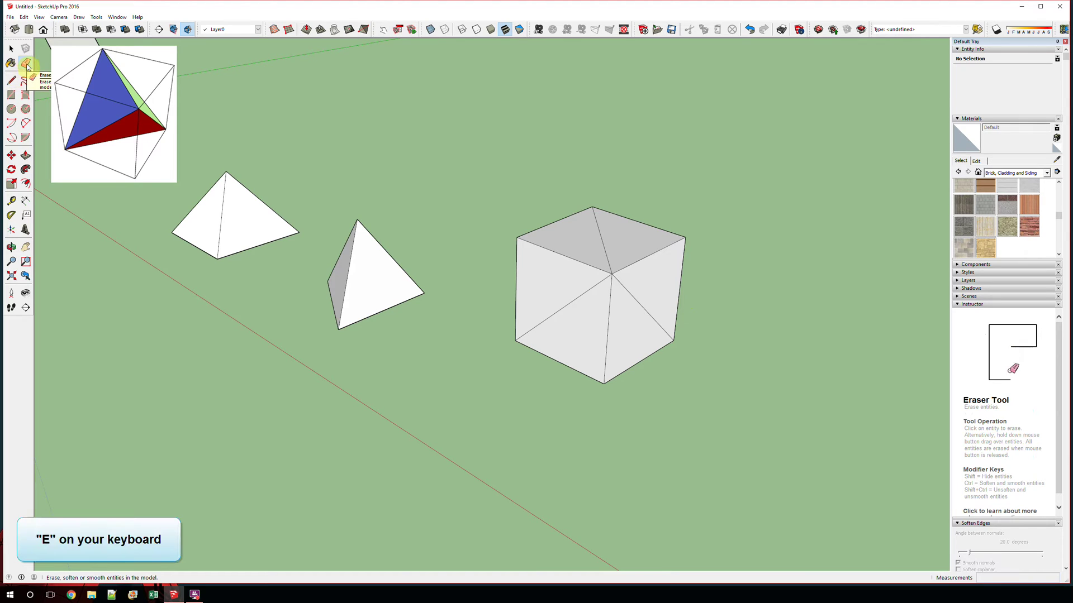
pyautogui.moveTo(681, 248)
pyautogui.mouseDown()
pyautogui.moveTo(682, 223)
pyautogui.moveTo(680, 247)
pyautogui.mouseUp()
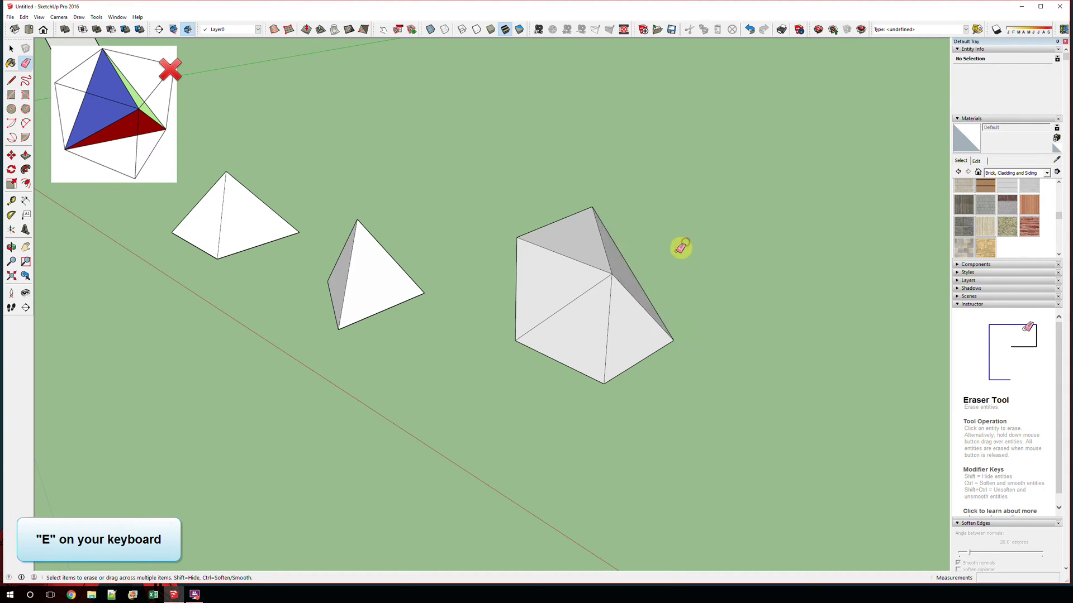
pyautogui.moveTo(525, 249); pyautogui.dragTo(510, 242)
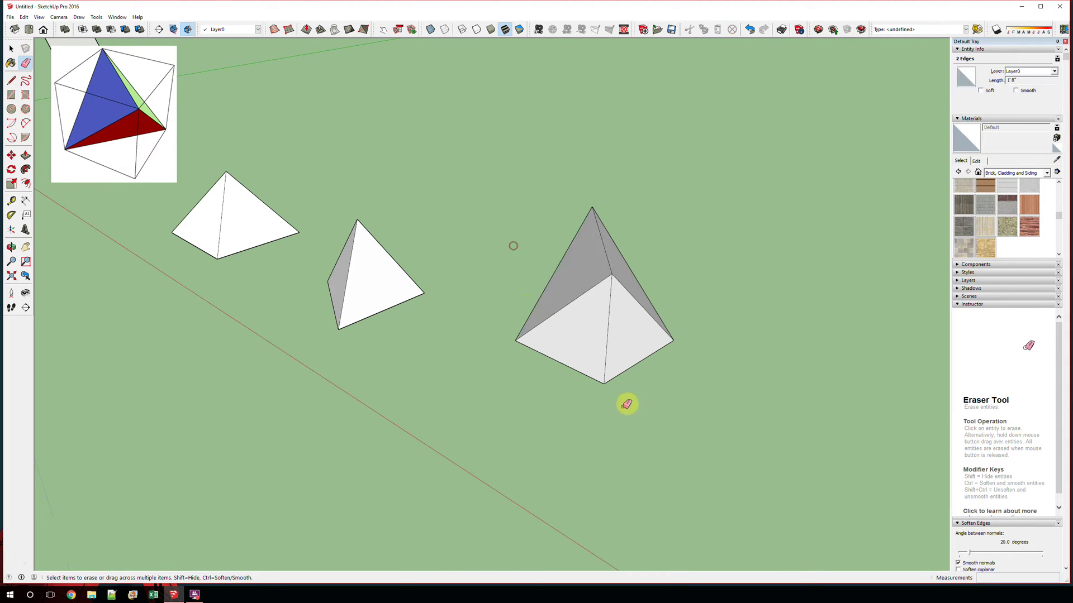
# Step: Erase the edges meeting at the cube's two unused lower corners, leaving only the pyramid formed by the diagonals
pyautogui.moveTo(597, 376); pyautogui.dragTo(642, 382)
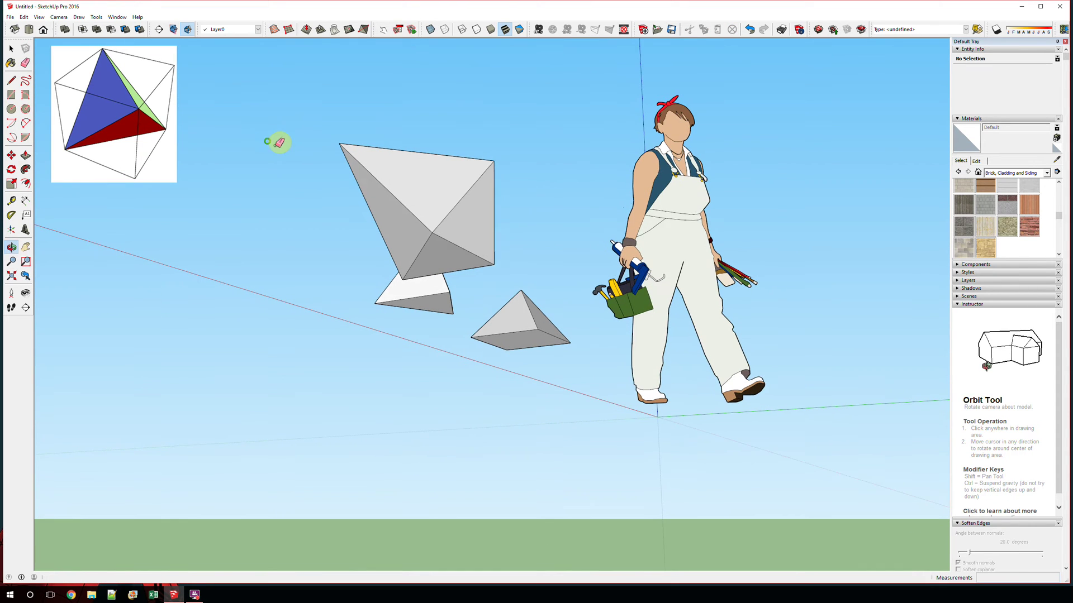
pyautogui.moveTo(496, 268); pyautogui.dragTo(500, 220)
pyautogui.moveTo(501, 220)
pyautogui.mouseDown(button='middle')
pyautogui.moveTo(443, 228)
pyautogui.moveTo(436, 318)
pyautogui.moveTo(847, 339)
pyautogui.moveTo(682, 318)
pyautogui.moveTo(812, 436)
pyautogui.moveTo(761, 367)
pyautogui.moveTo(466, 133)
pyautogui.moveTo(220, 127)
pyautogui.moveTo(706, 328)
pyautogui.moveTo(751, 333)
pyautogui.mouseUp(button='middle')
pyautogui.press('space')
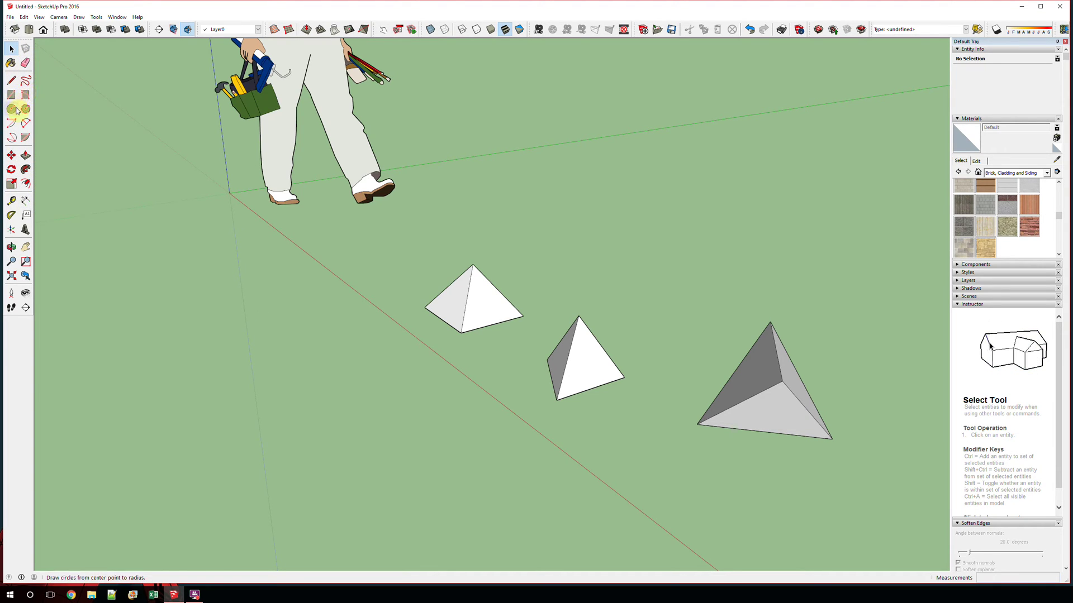
# Step: Rotate the whole triangular pyramid 45 degrees on the ground plane about a bottom corner, aligning its bottom edge with the green axis
pyautogui.click(12, 169)
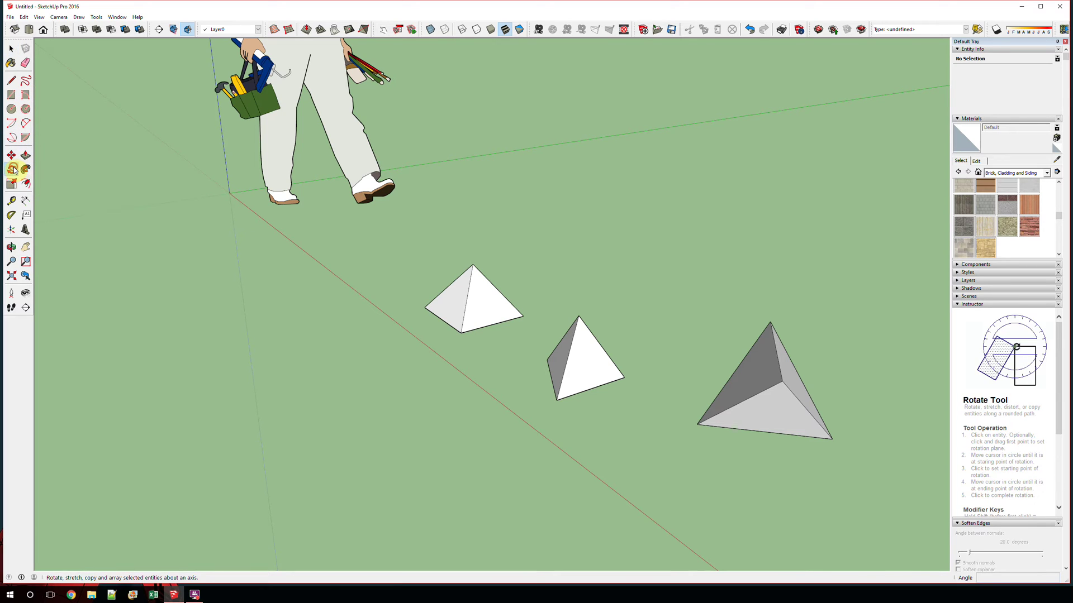
pyautogui.press('space')
pyautogui.click(752, 414)
pyautogui.doubleClick(753, 413)
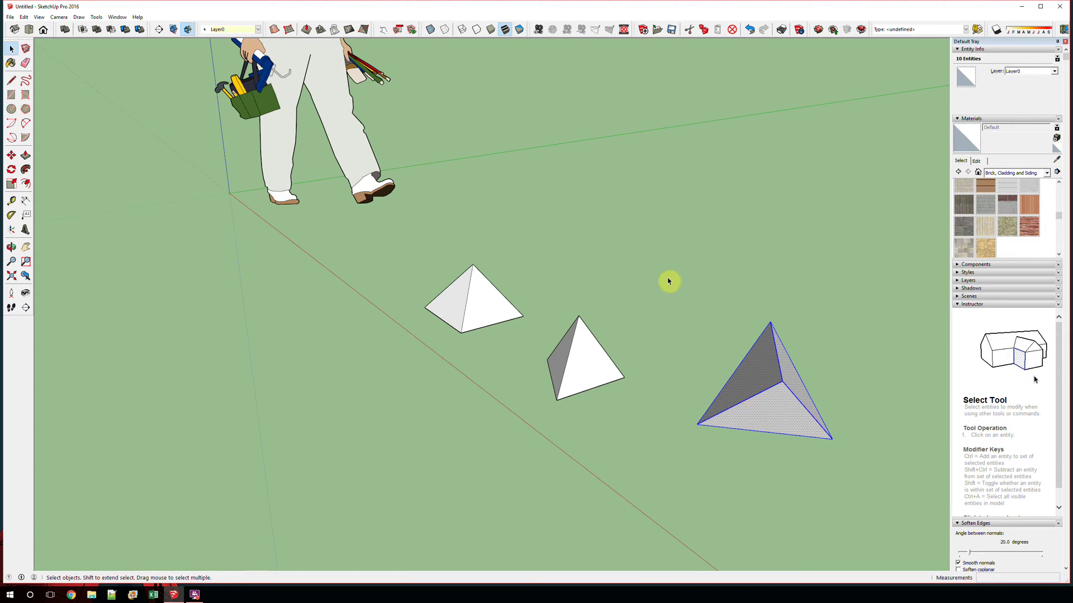
pyautogui.moveTo(657, 273); pyautogui.dragTo(855, 474)
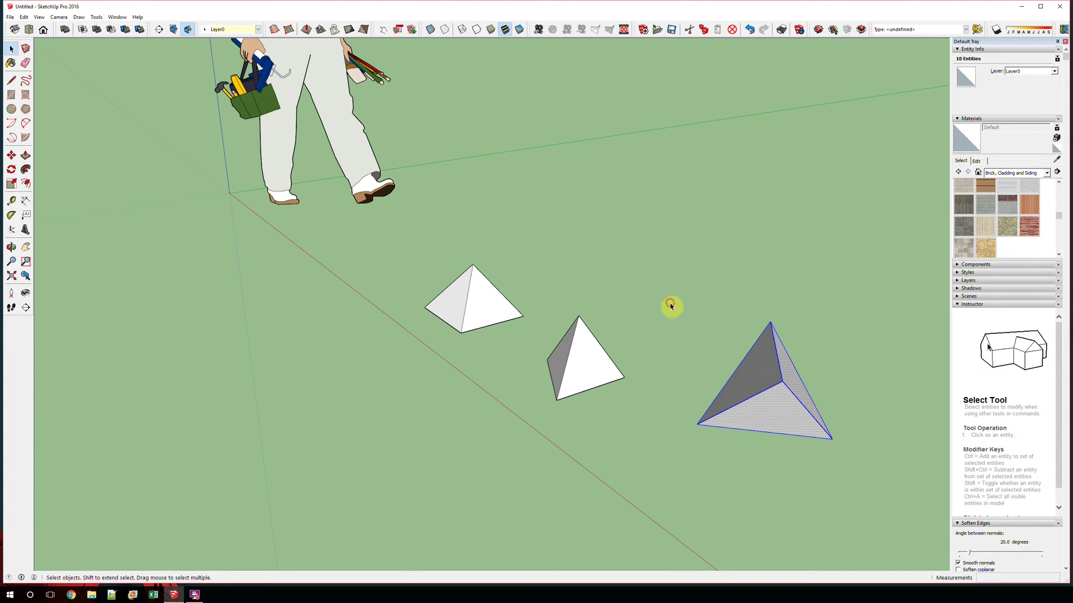
pyautogui.moveTo(670, 303); pyautogui.dragTo(874, 472)
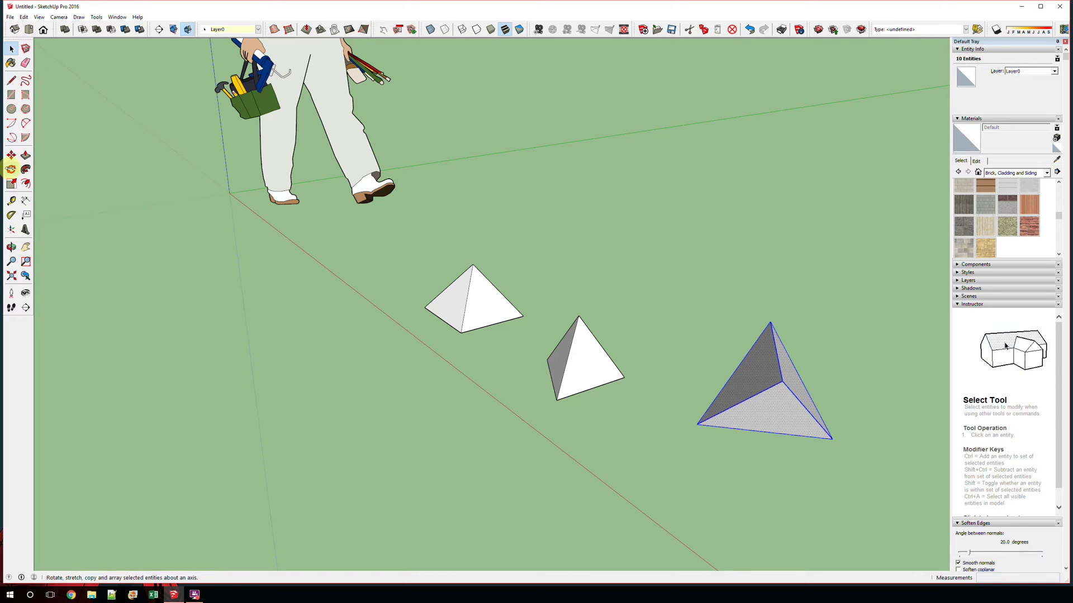
pyautogui.press('q')
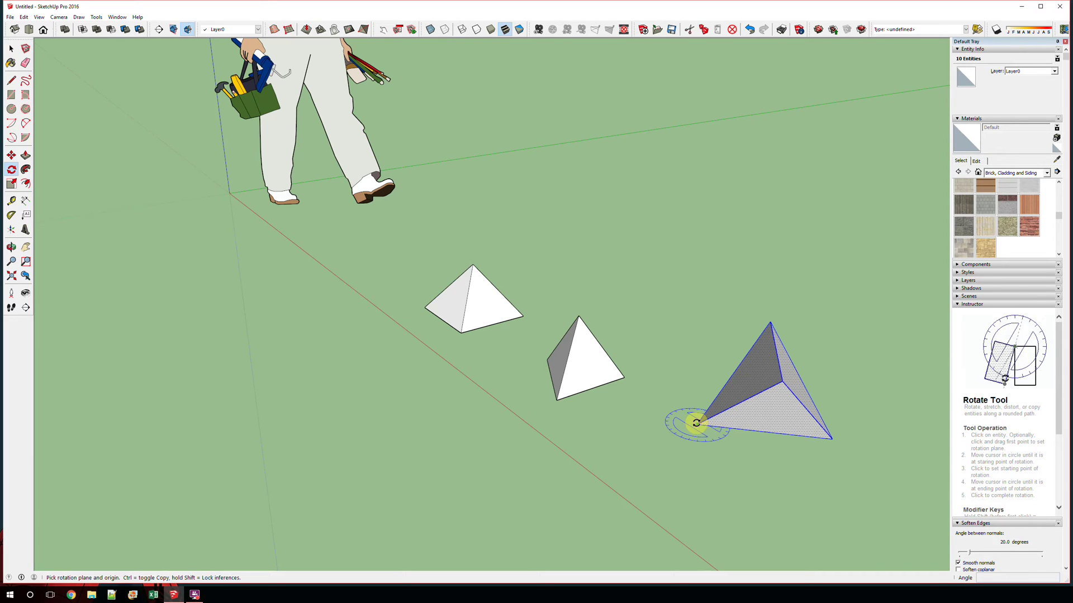
pyautogui.click(696, 423)
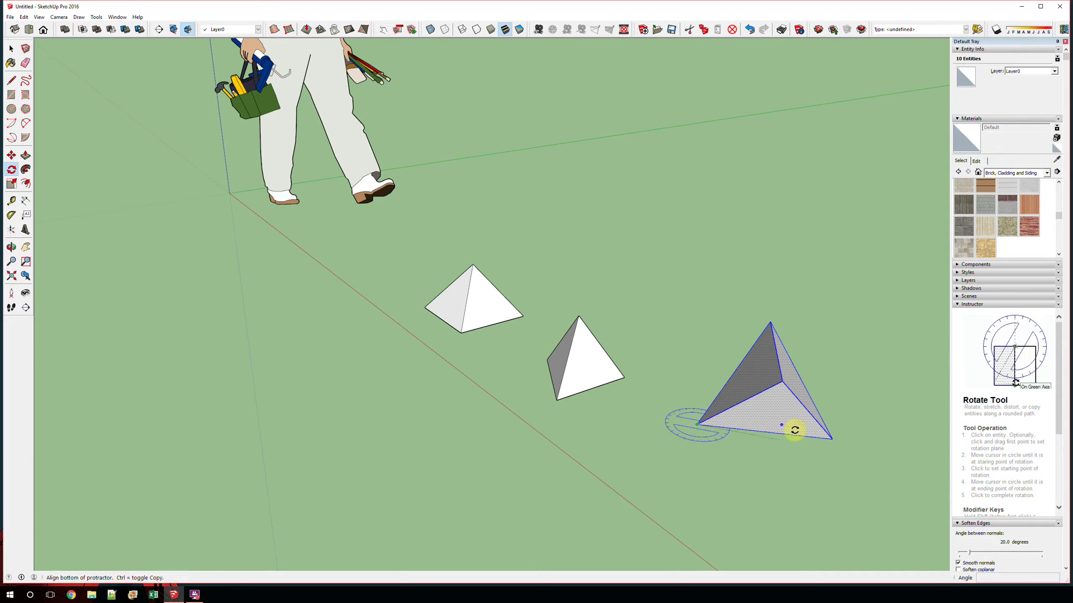
pyautogui.click(833, 440)
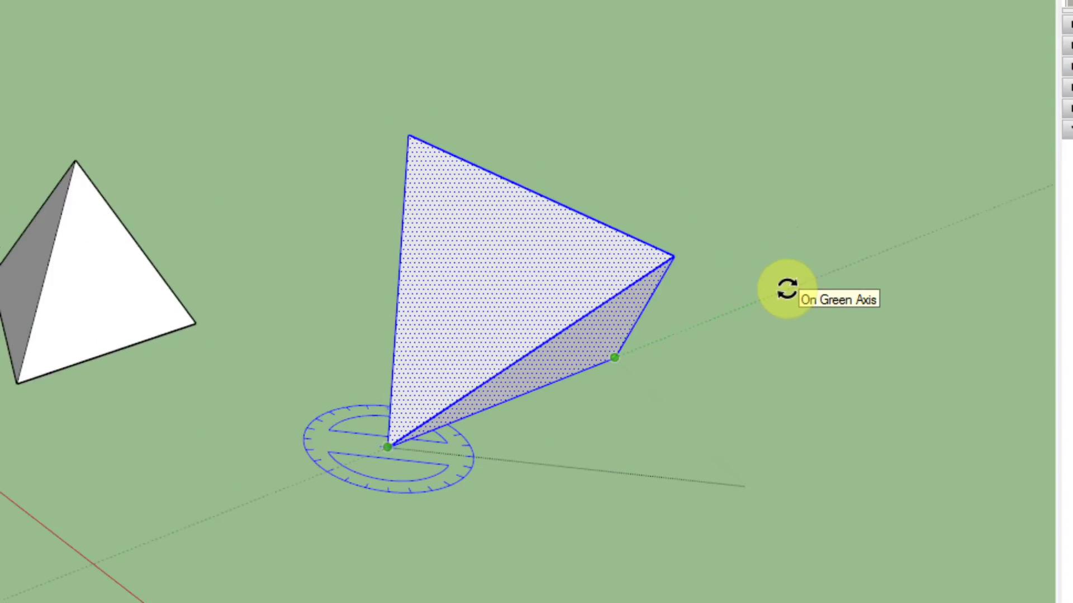
pyautogui.click(723, 210)
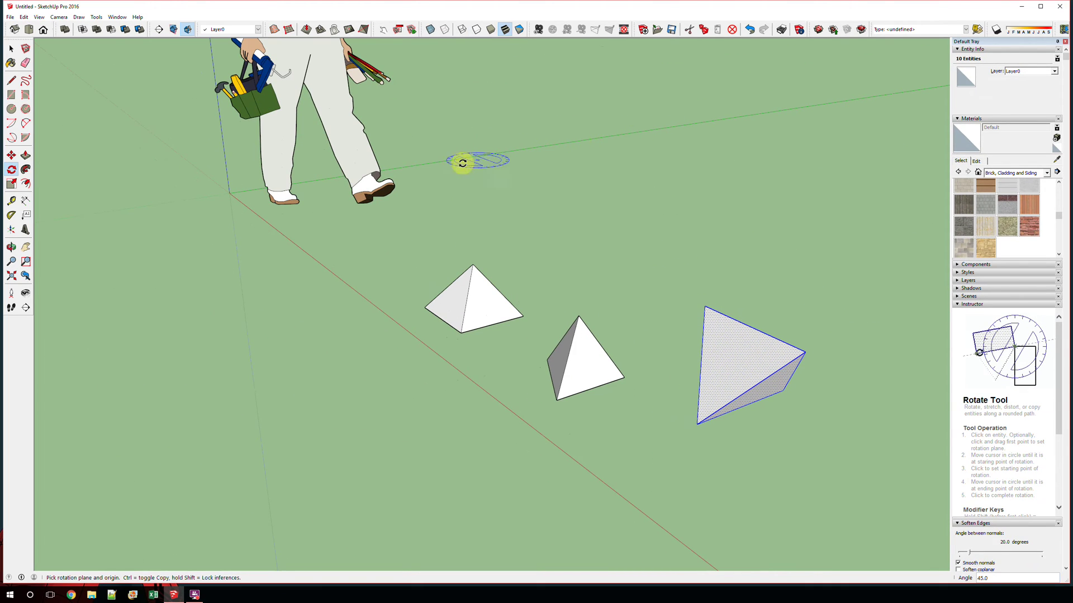
pyautogui.moveTo(706, 462); pyautogui.dragTo(712, 301, button='middle')
pyautogui.press('space')
pyautogui.click(790, 410)
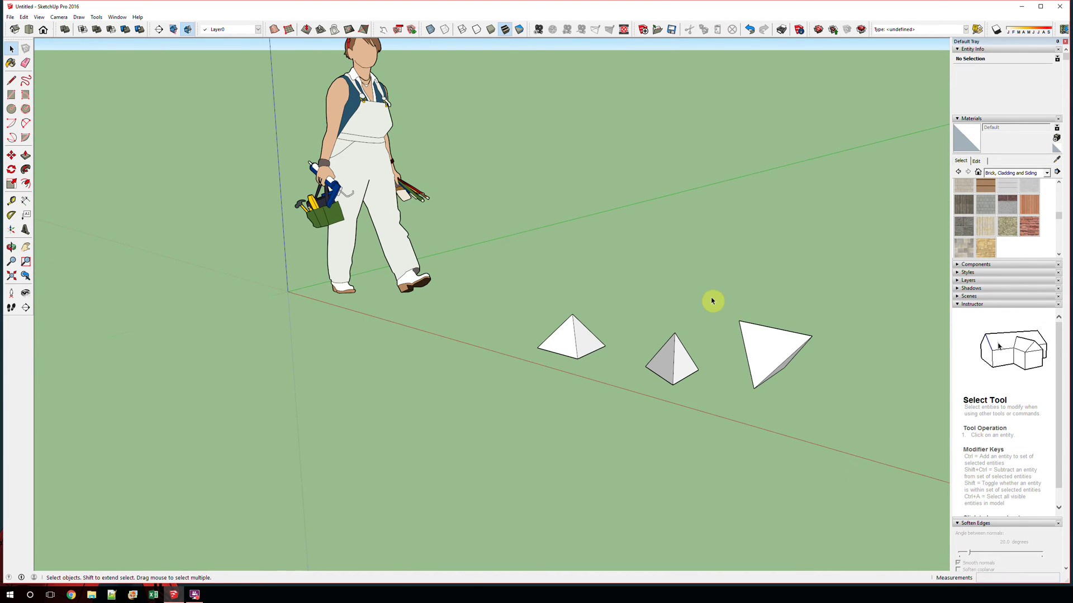
# Step: Copy the triangular pyramid and paste the duplicate a short distance behind the original
pyautogui.moveTo(724, 302); pyautogui.dragTo(843, 429)
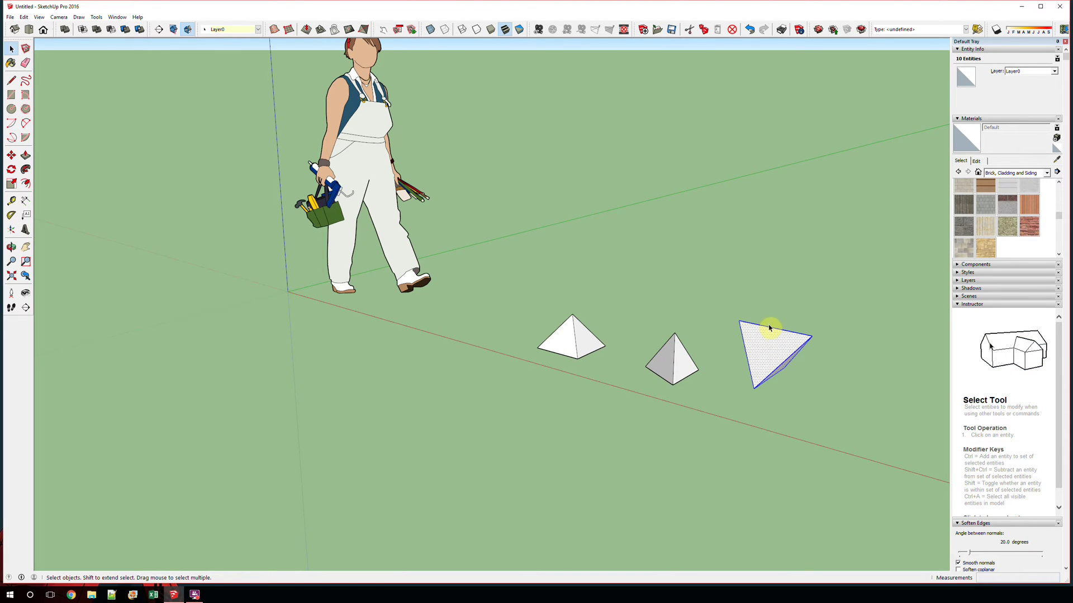
pyautogui.hotkey('ctrl', 'c')
pyautogui.hotkey('ctrl', 'v')
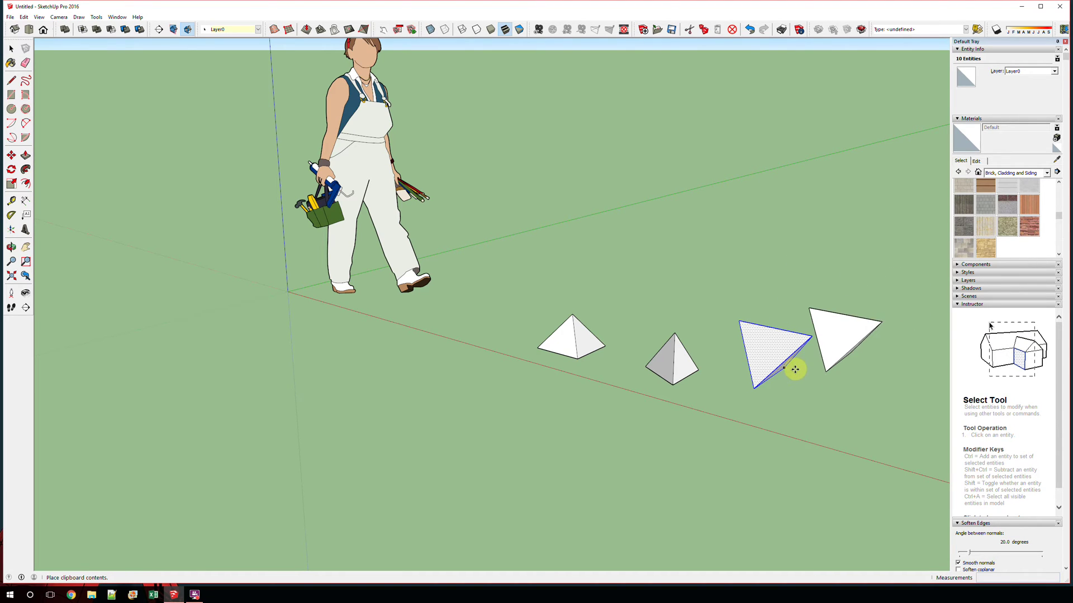
pyautogui.click(817, 298)
pyautogui.press('space')
pyautogui.click(847, 355)
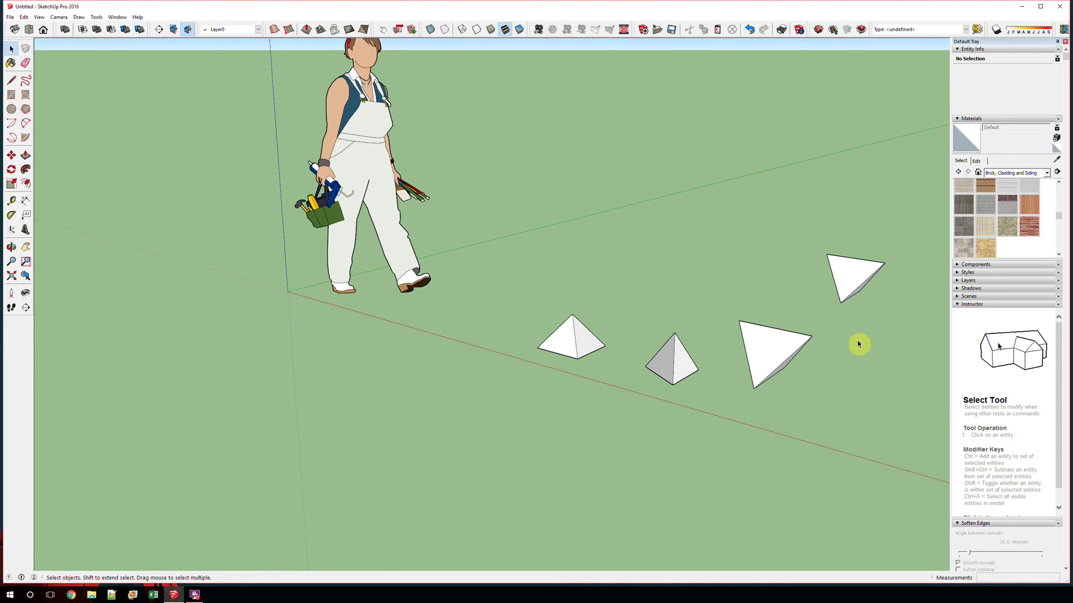
pyautogui.scroll(-1, 831, 366)
# Step: Rotate the original triangular pyramid about 54.7 degrees around its bottom edge's midpoint, with the plane locked to the green axis, laying one face flat
pyautogui.scroll(4, 792, 381)
pyautogui.moveTo(775, 380); pyautogui.dragTo(731, 380, button='middle')
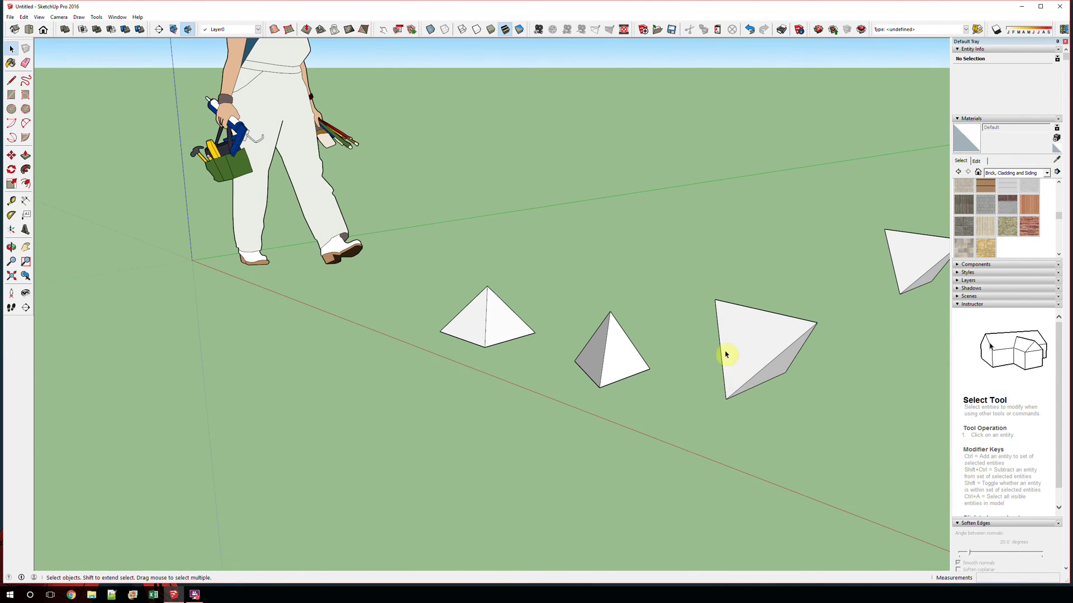
pyautogui.moveTo(693, 296); pyautogui.dragTo(852, 435)
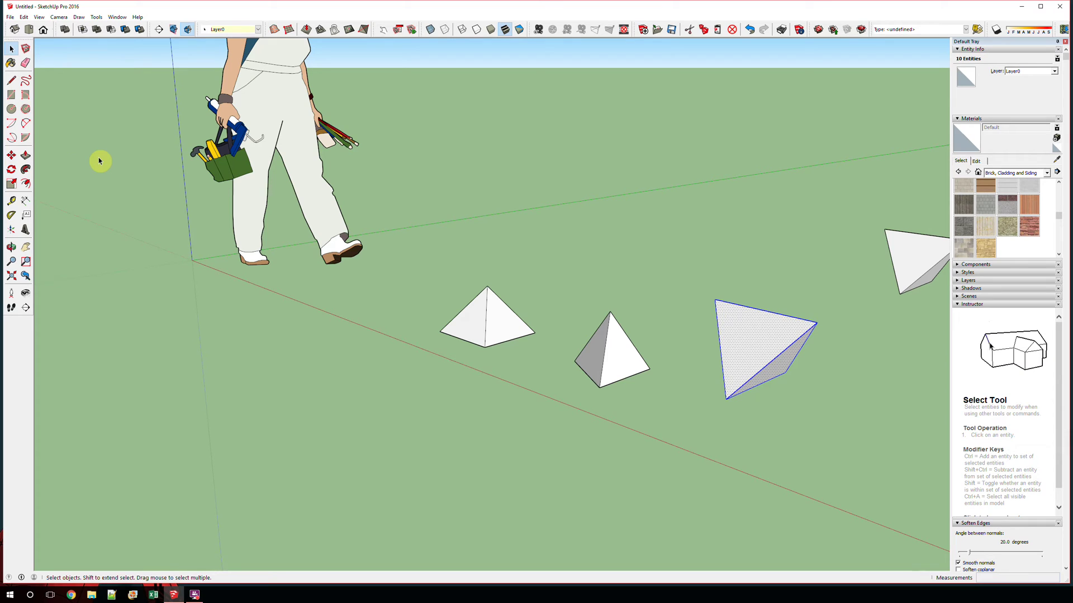
pyautogui.click(11, 169)
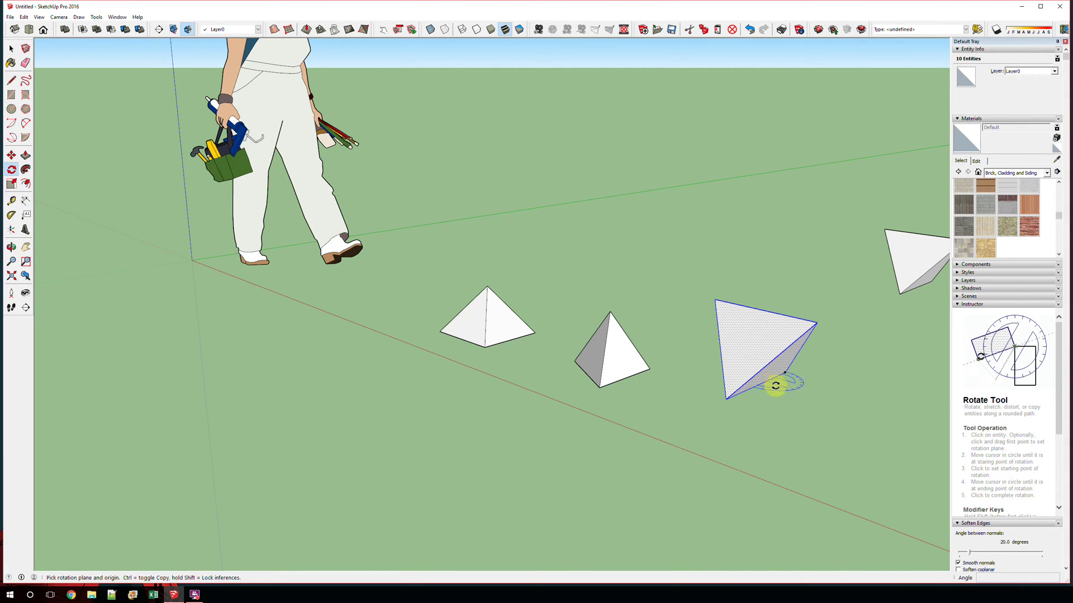
pyautogui.press('o')
pyautogui.moveTo(760, 400); pyautogui.dragTo(848, 413)
pyautogui.moveTo(923, 382); pyautogui.dragTo(767, 369)
pyautogui.press('q')
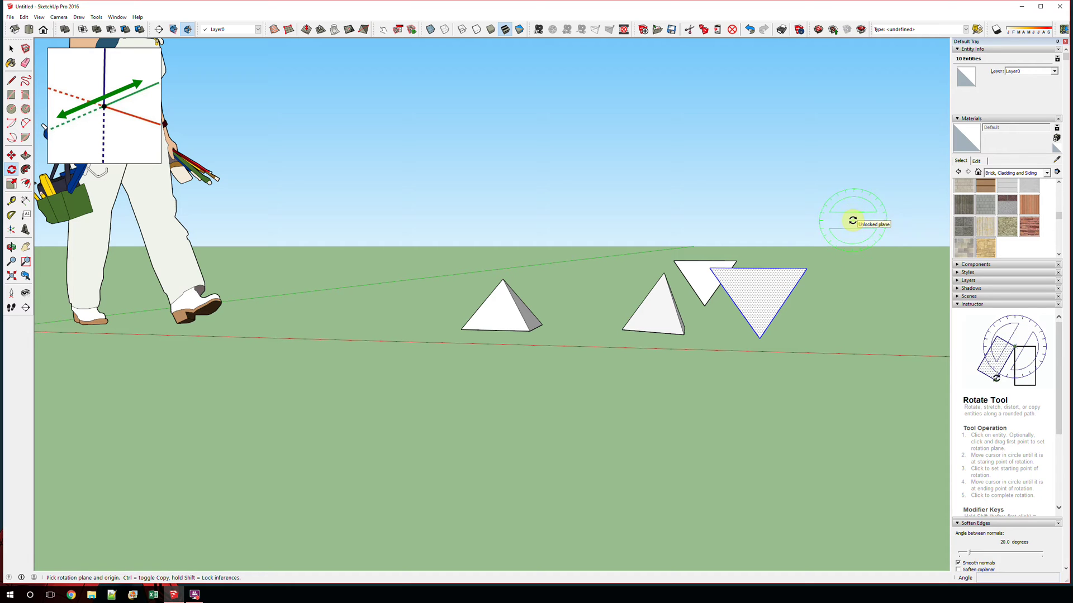
pyautogui.moveTo(855, 229); pyautogui.dragTo(686, 225, button='middle')
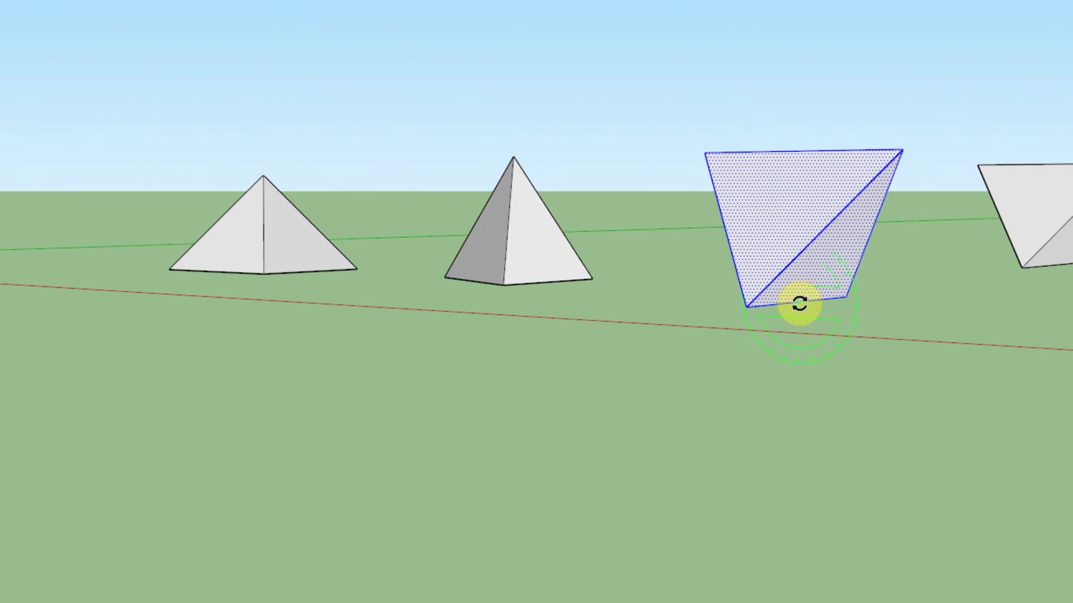
pyautogui.click(798, 303)
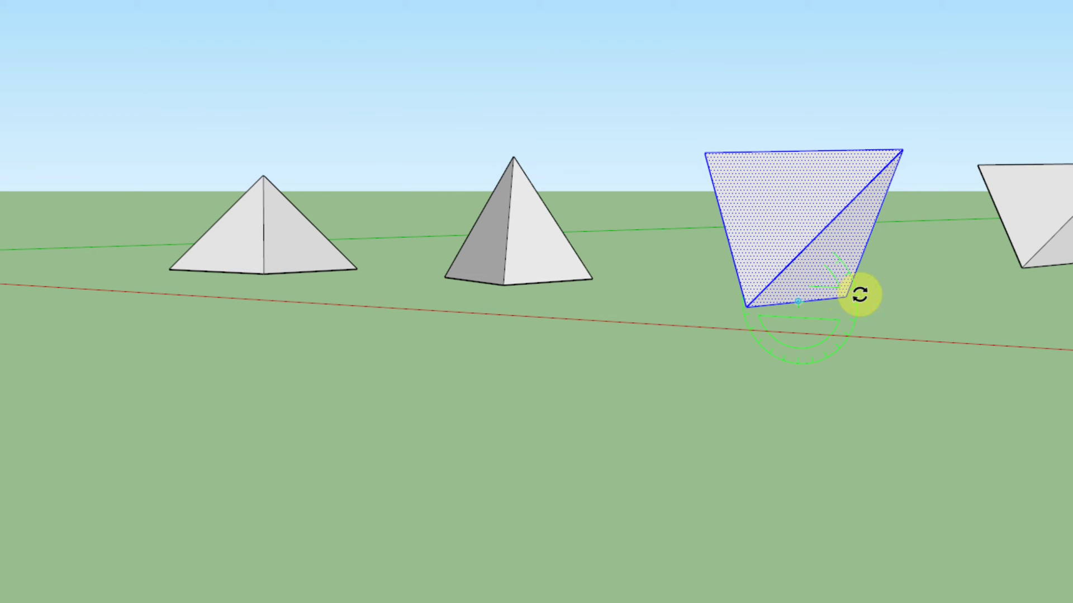
pyautogui.scroll(6, 824, 302)
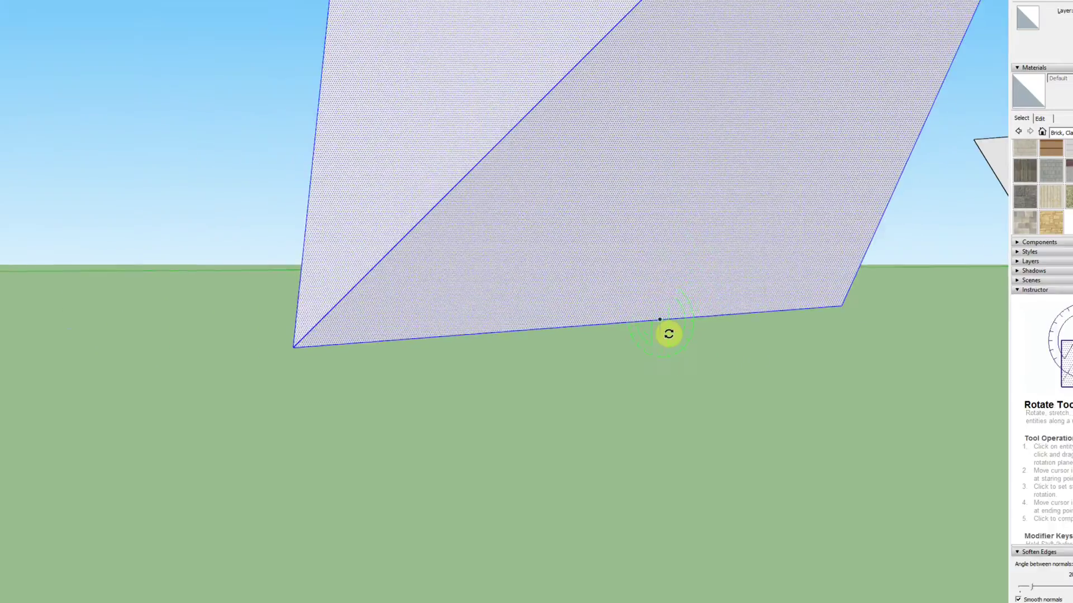
pyautogui.scroll(-6, 668, 335)
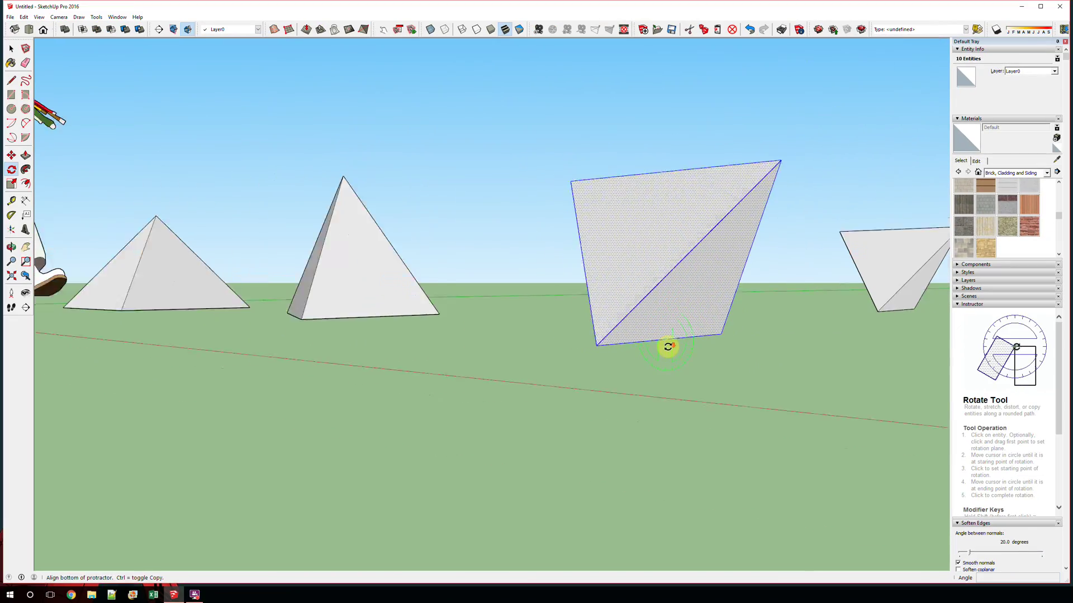
pyautogui.click(668, 337)
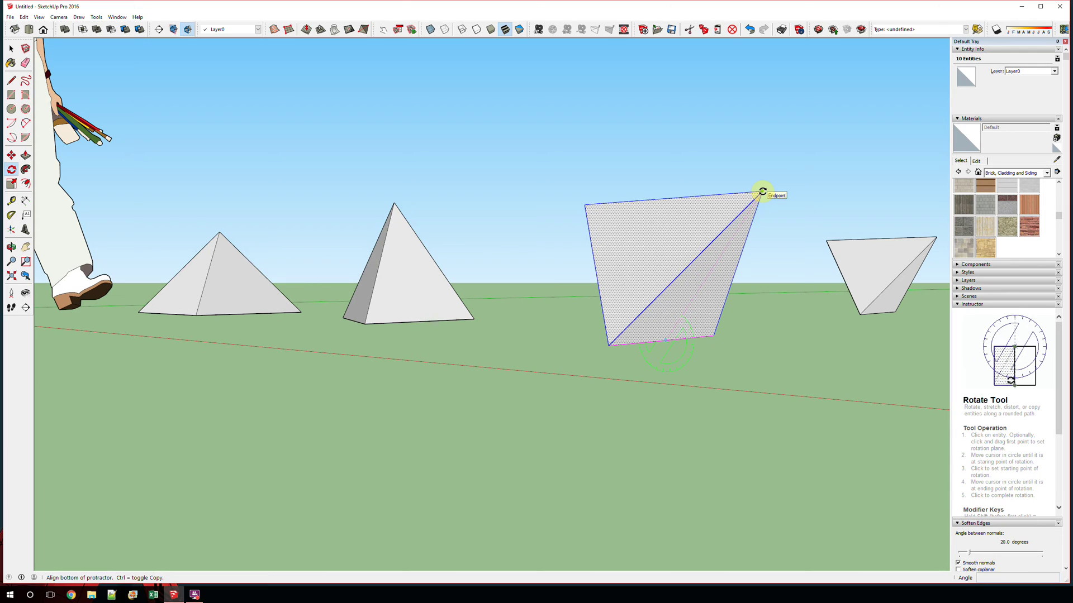
pyautogui.click(762, 192)
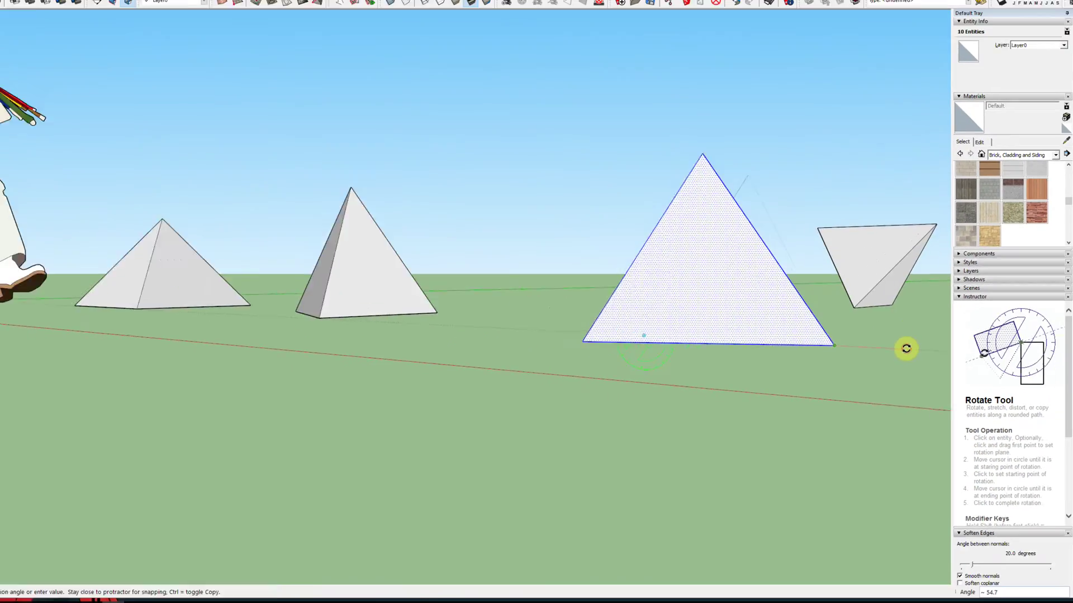
pyautogui.click(805, 184)
pyautogui.moveTo(845, 350); pyautogui.dragTo(711, 433, button='middle')
pyautogui.press('q')
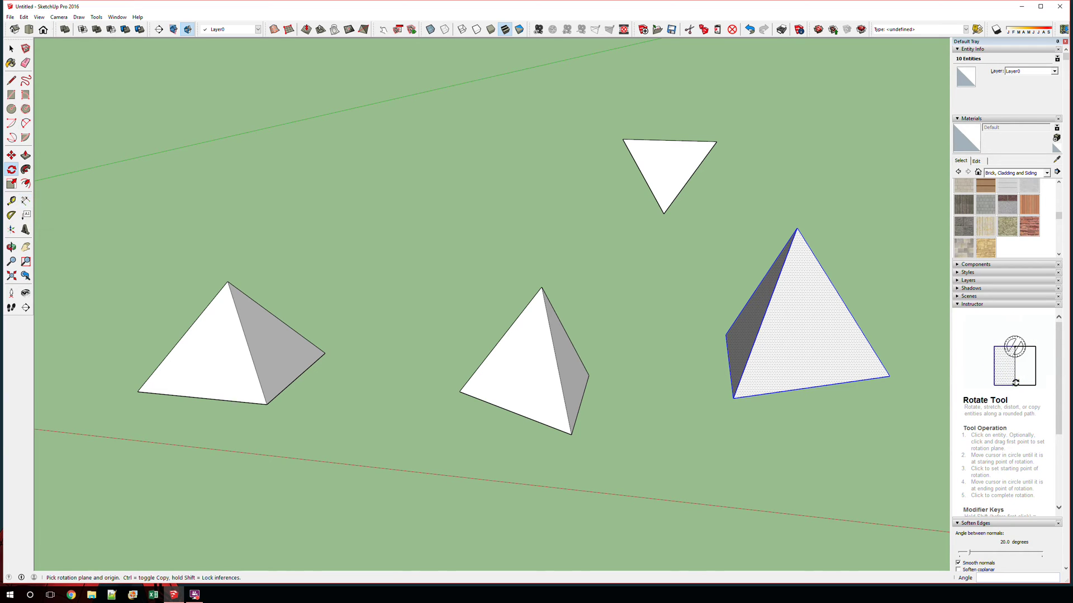
# Step: Draw a separate 10-inch line along the green axis beside the triangular pyramid, inferred from its back corner, and check the line's length
pyautogui.click(11, 80)
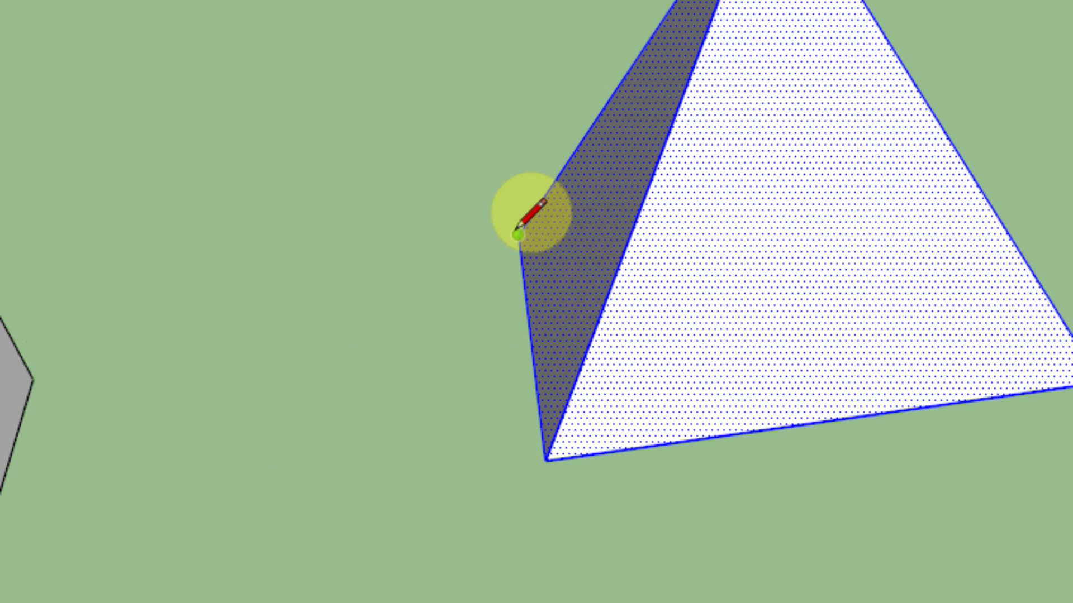
pyautogui.click(519, 235)
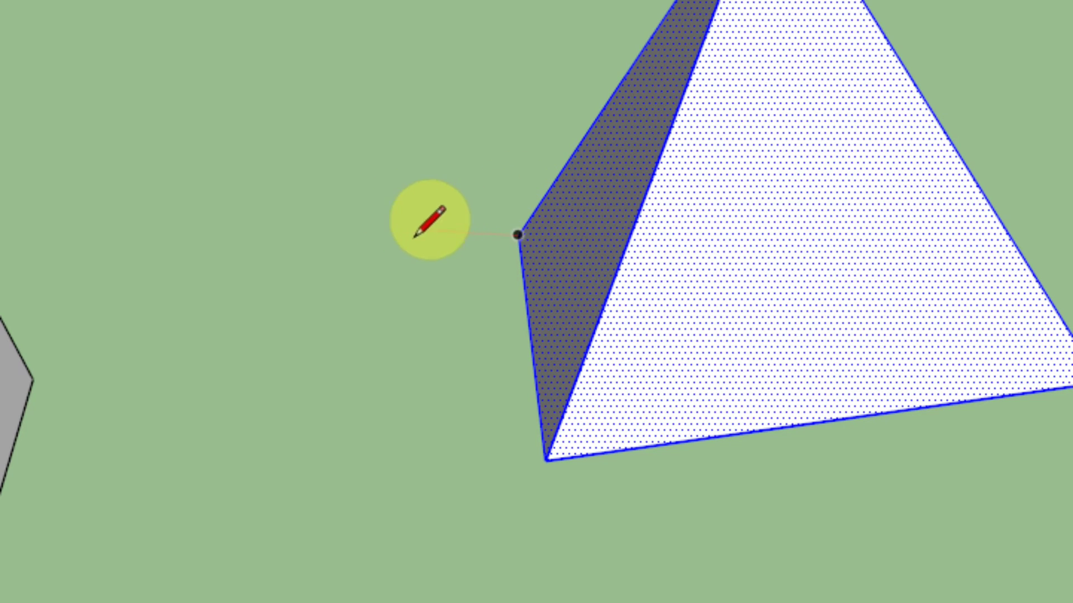
pyautogui.click(365, 226)
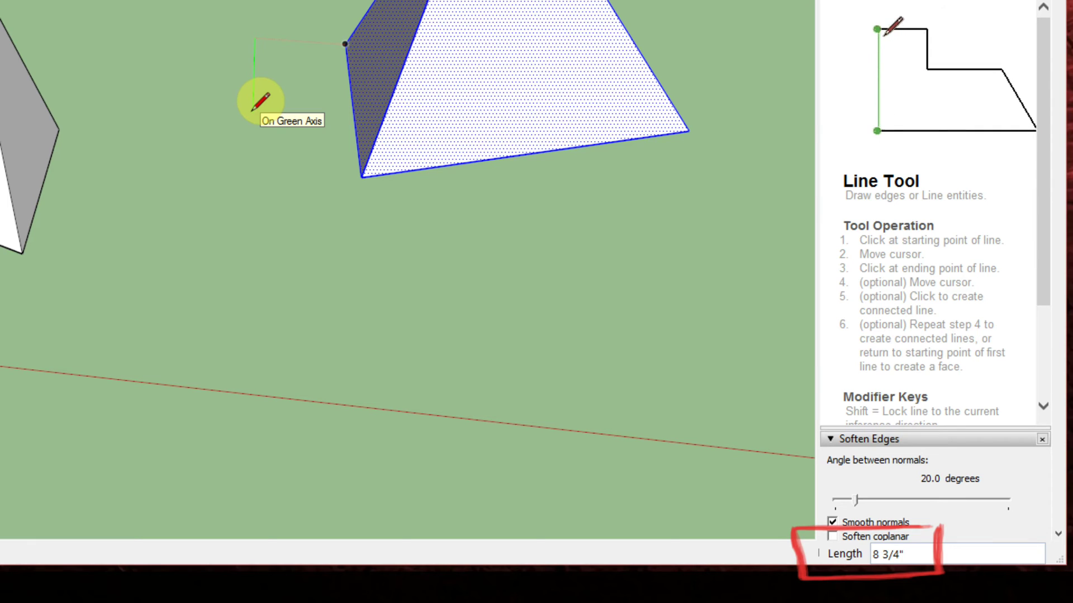
pyautogui.write('10')
pyautogui.press('Return')
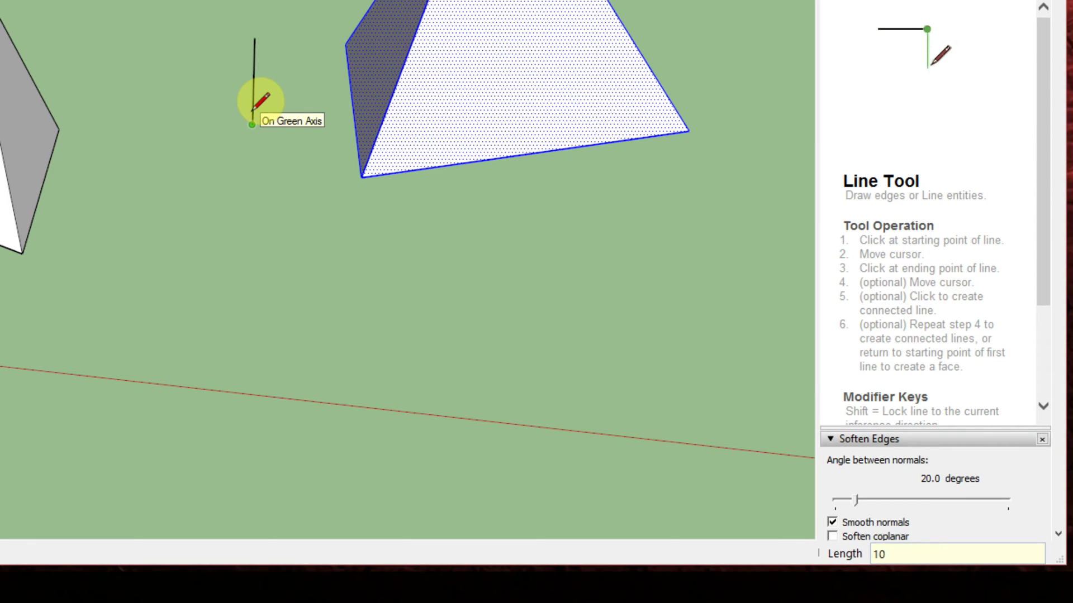
pyautogui.press('Escape')
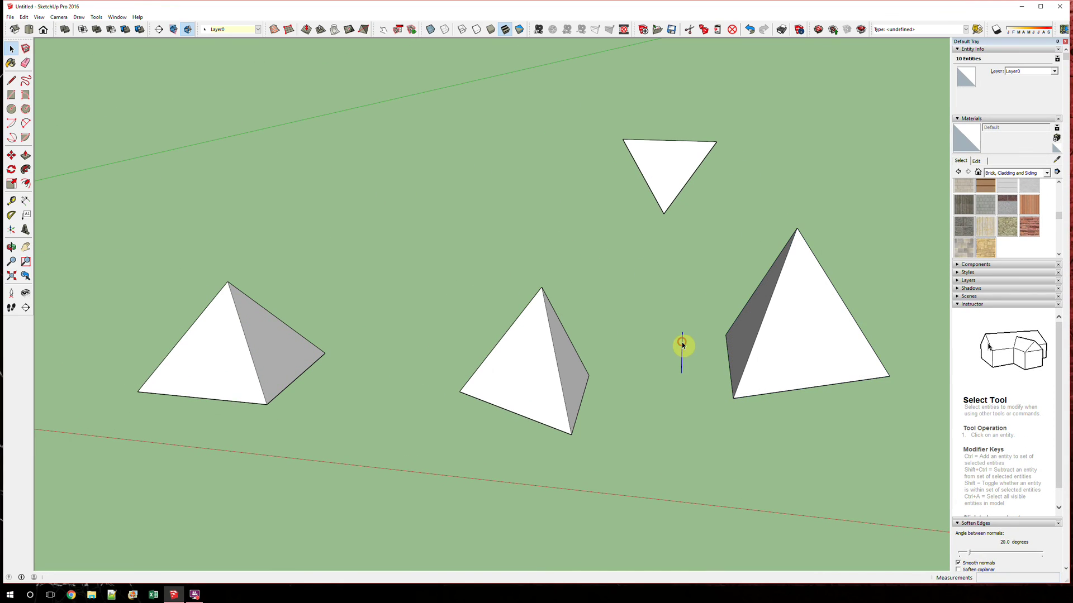
pyautogui.click(682, 345)
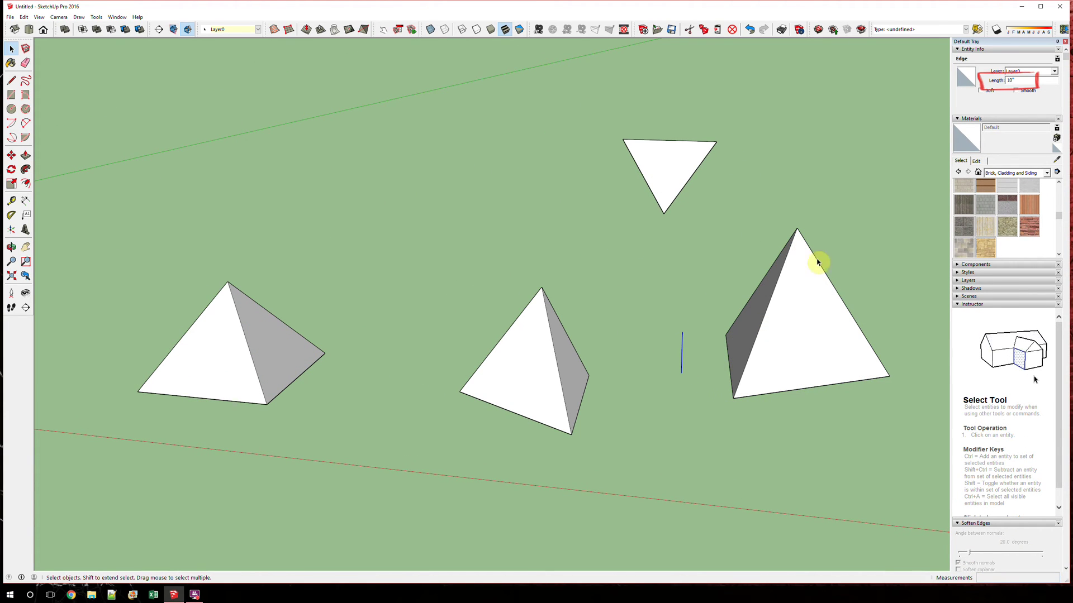
pyautogui.click(1042, 82)
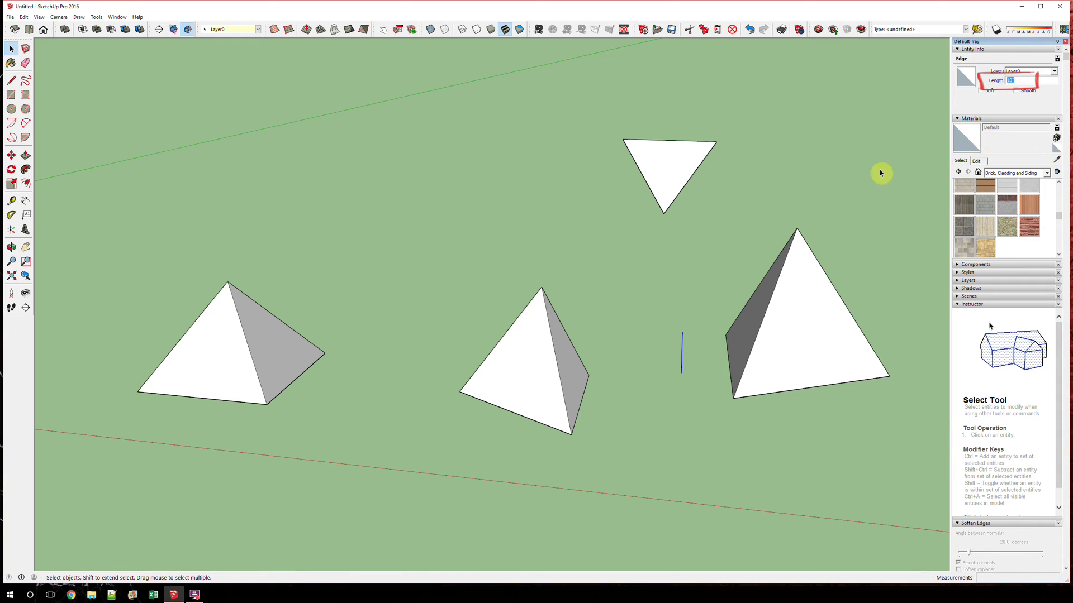
pyautogui.click(762, 194)
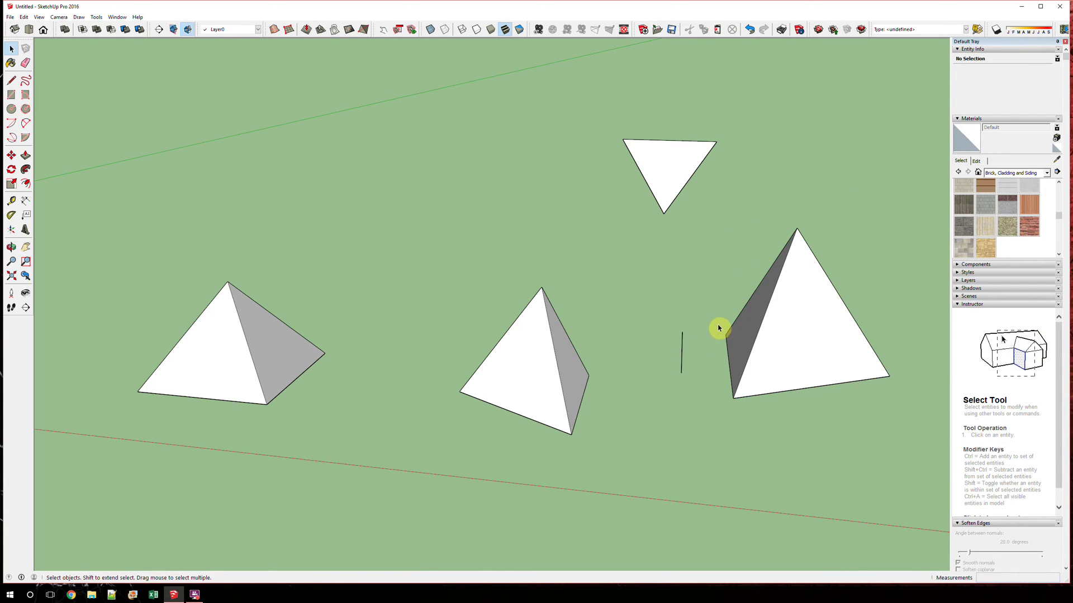
# Step: Scale the whole laid-flat triangular pyramid uniformly along the green axis by about 0.71, using the 10-inch line's endpoint as reference
pyautogui.moveTo(706, 206); pyautogui.dragTo(929, 436)
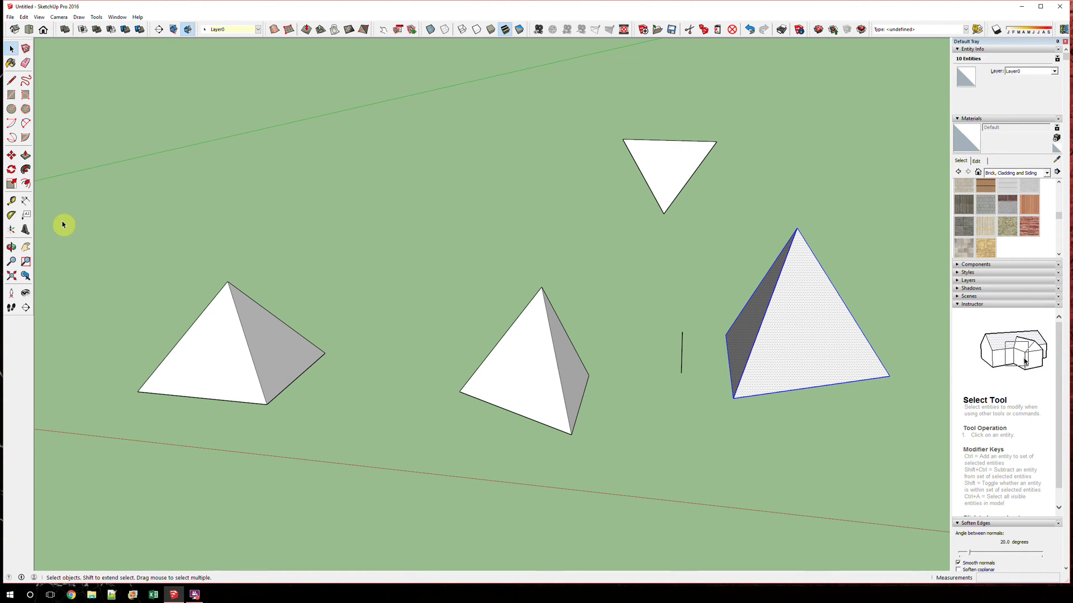
pyautogui.press('s')
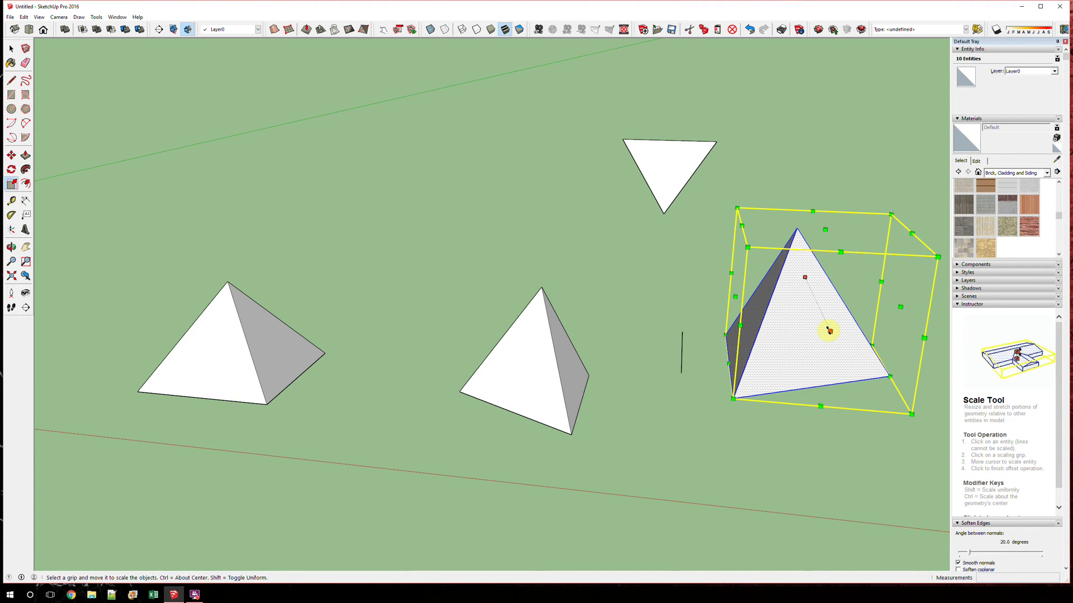
pyautogui.moveTo(829, 331); pyautogui.dragTo(836, 363)
pyautogui.hotkey('ctrl', 'z')
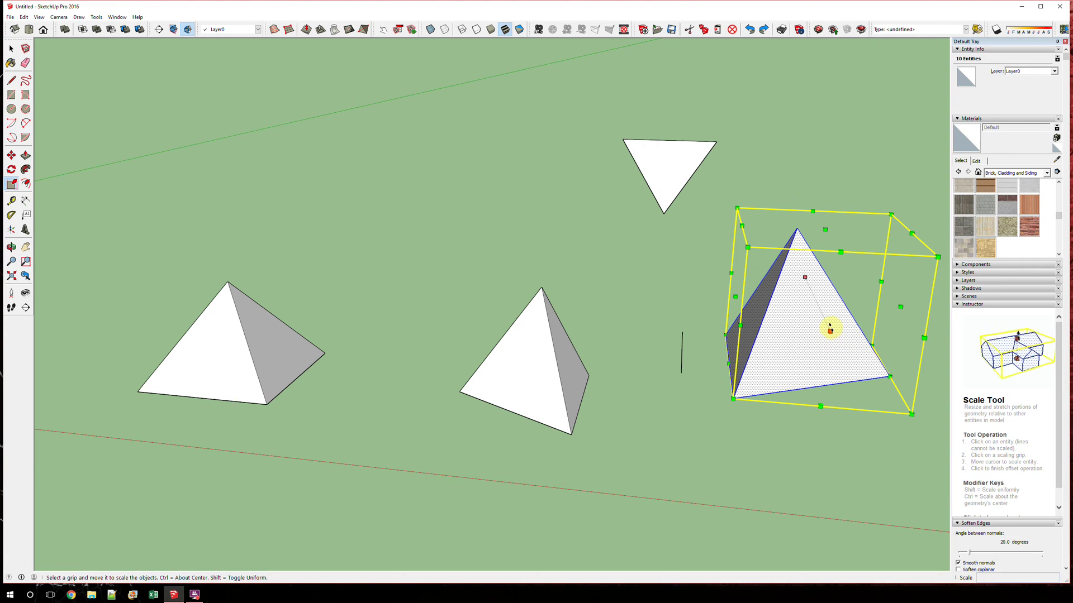
pyautogui.moveTo(831, 333); pyautogui.dragTo(682, 375)
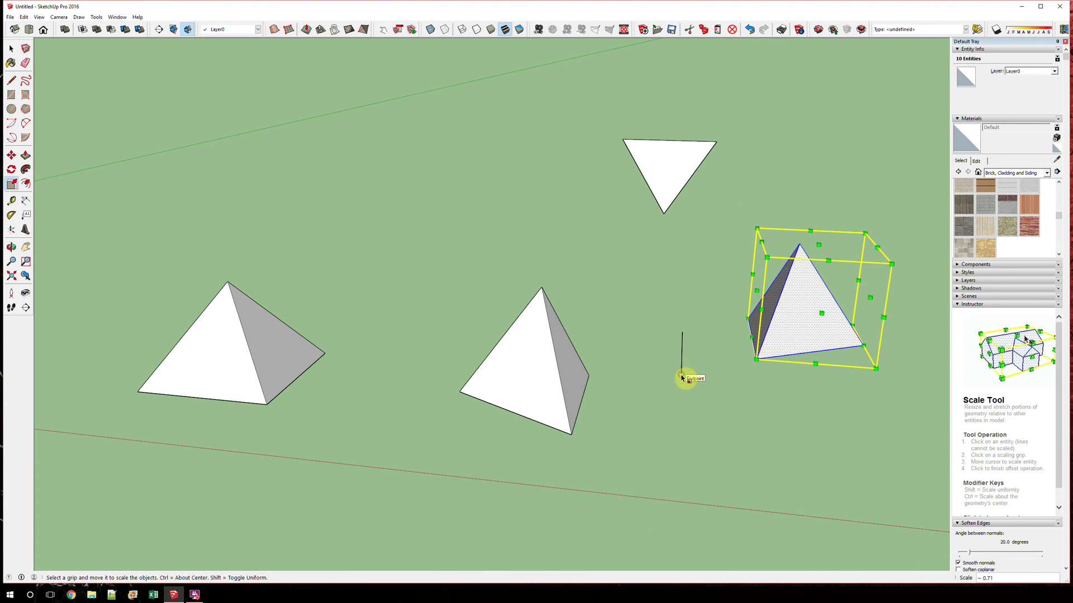
pyautogui.press('space')
pyautogui.click(711, 376)
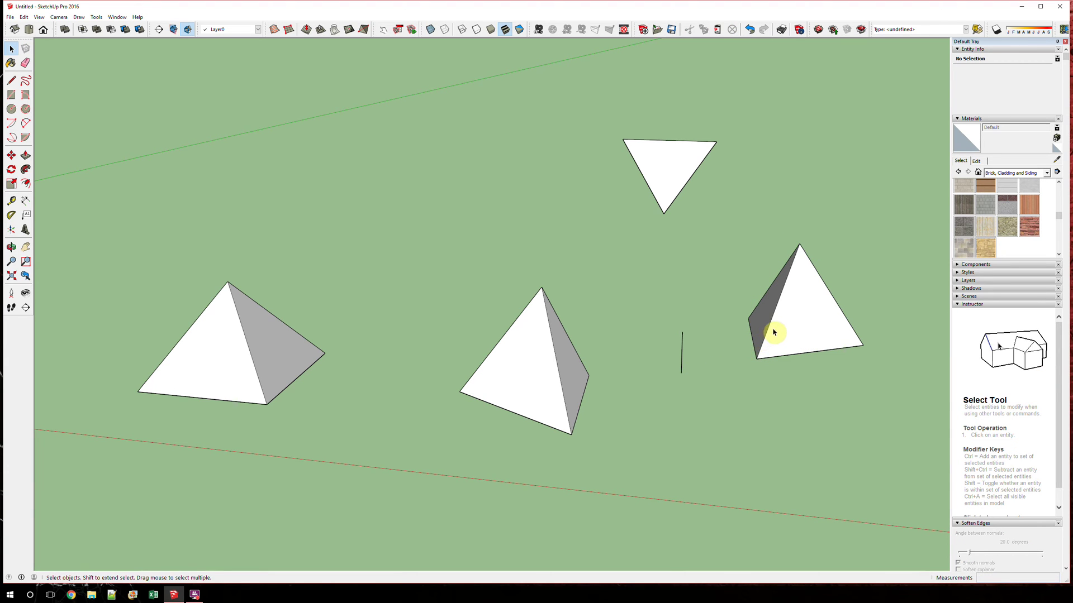
# Step: Erase the separate 10-inch reference line and check the scaled pyramid's edge length and face area
pyautogui.moveTo(777, 322); pyautogui.dragTo(892, 362, button='middle')
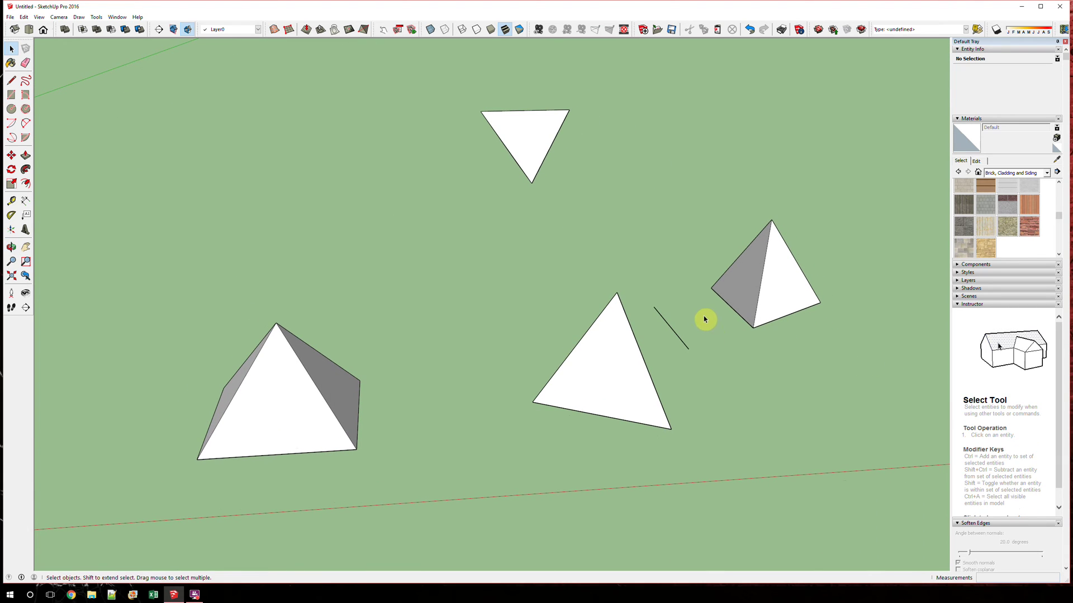
pyautogui.press('e')
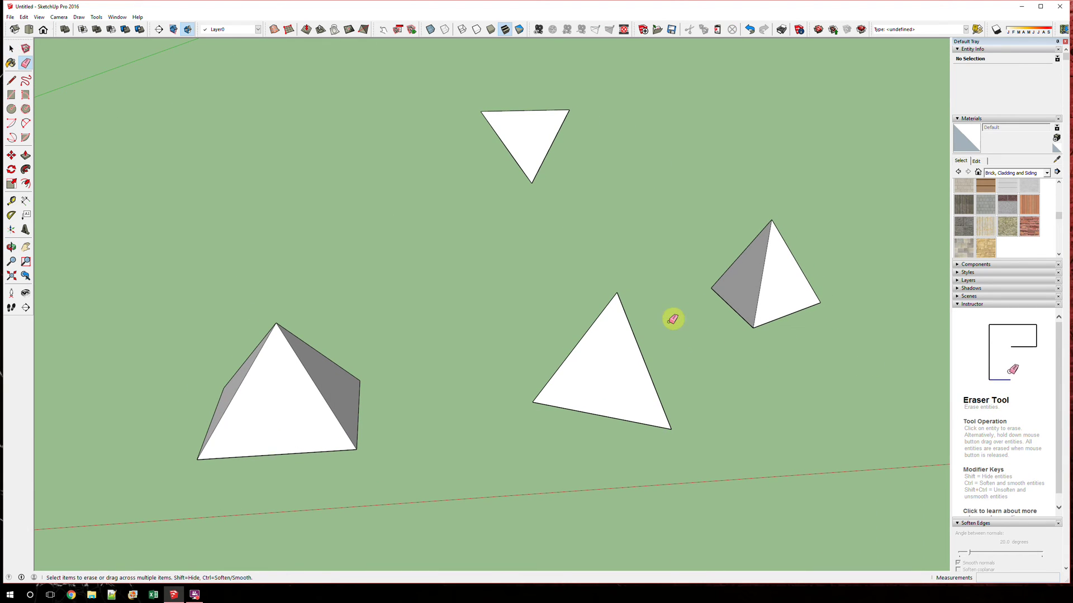
pyautogui.press('space')
pyautogui.click(750, 297)
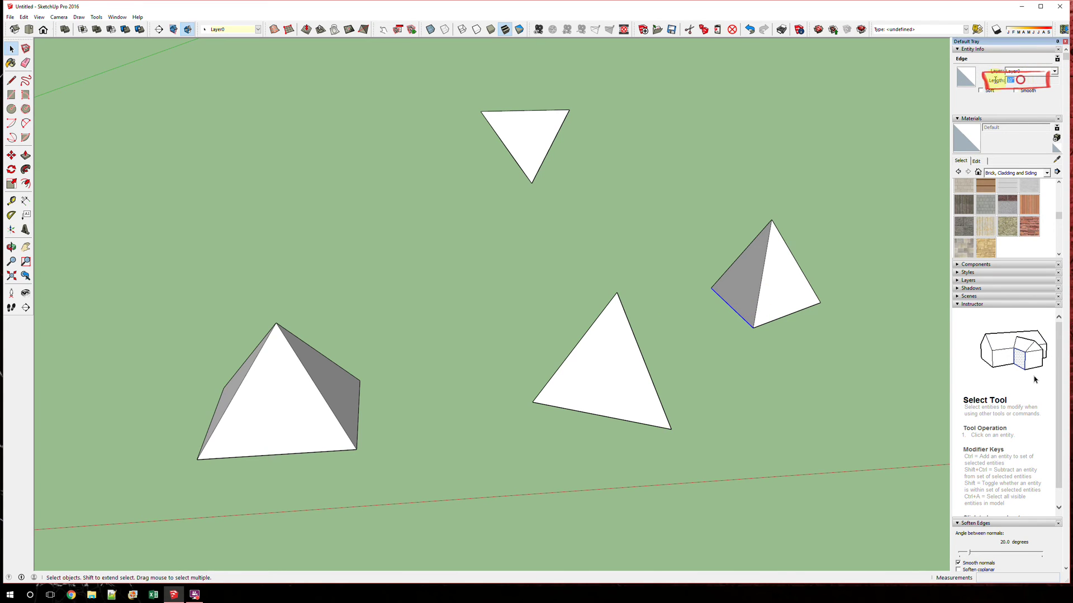
pyautogui.click(799, 269)
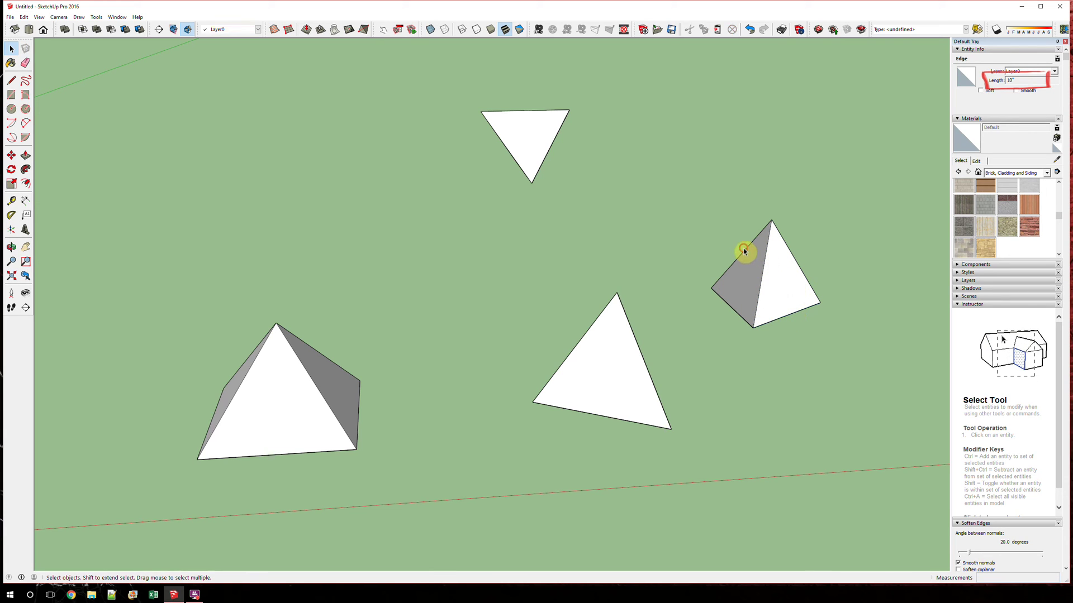
pyautogui.click(745, 287)
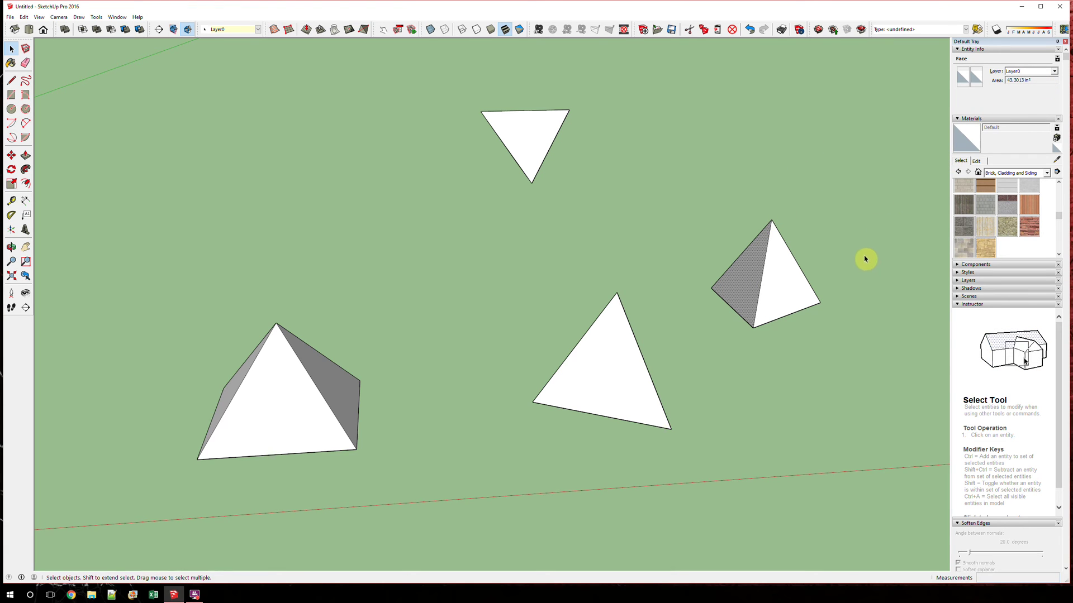
# Step: Draw a separate 10-inch line along the green axis beside the pyramid copy standing on its edge, inferred from its back bottom corner
pyautogui.press('o')
pyautogui.moveTo(857, 302); pyautogui.dragTo(578, 354)
pyautogui.press('space')
pyautogui.click(642, 278)
pyautogui.scroll(-3, 642, 279)
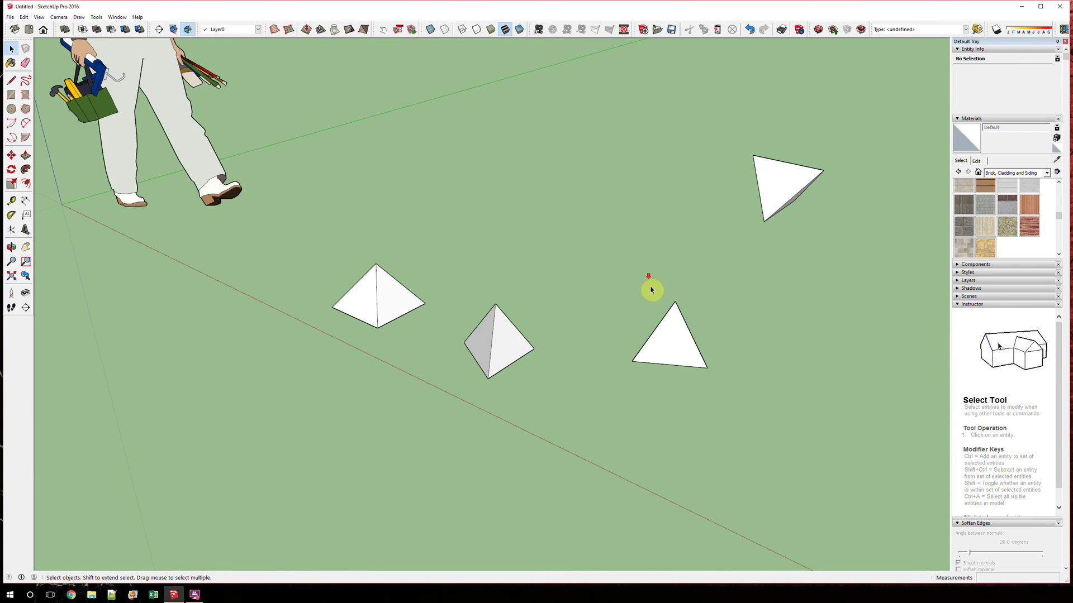
pyautogui.moveTo(823, 268); pyautogui.dragTo(694, 132, button='middle')
pyautogui.moveTo(695, 127); pyautogui.dragTo(944, 215)
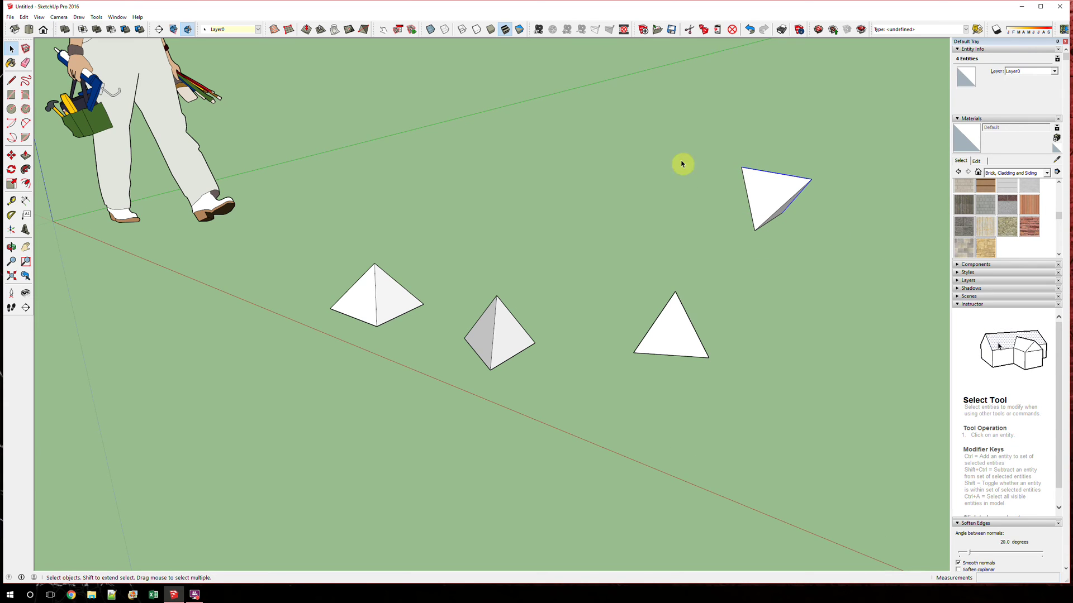
pyautogui.moveTo(682, 132); pyautogui.dragTo(843, 256)
pyautogui.press('l')
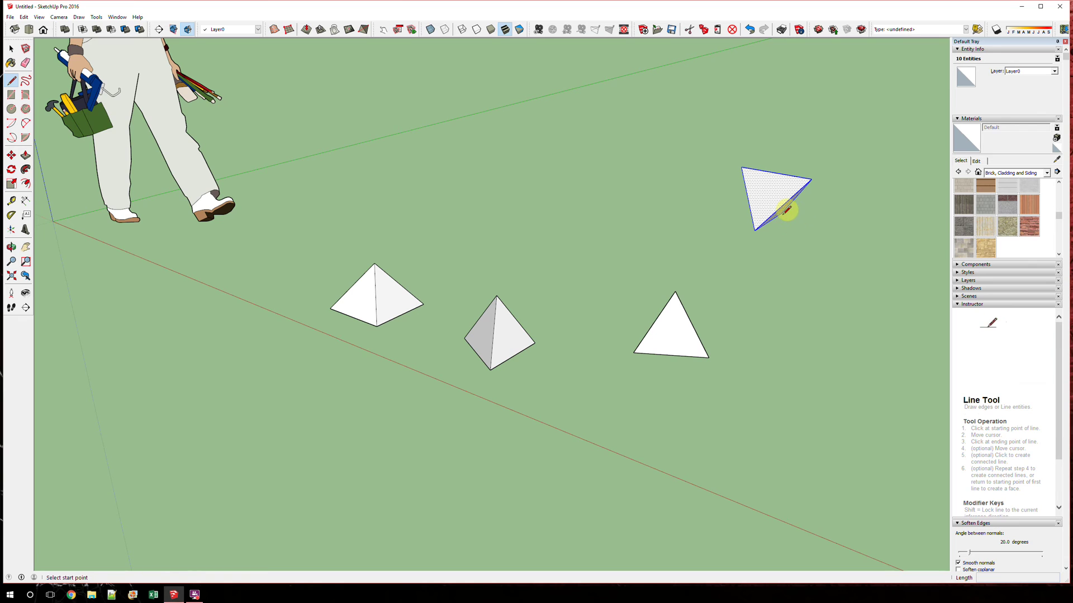
pyautogui.scroll(6, 789, 210)
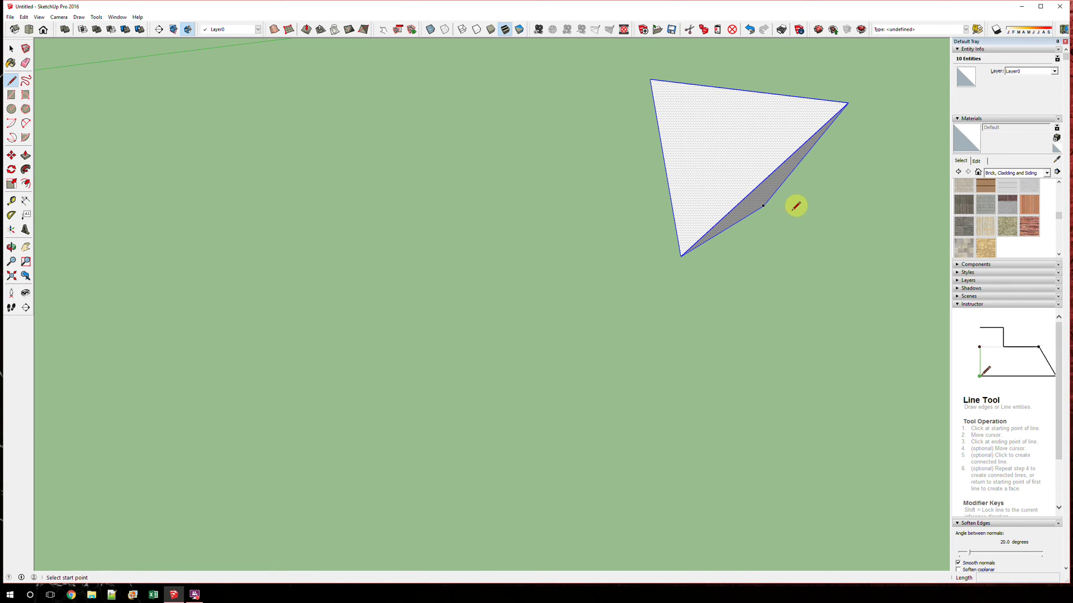
pyautogui.click(794, 213)
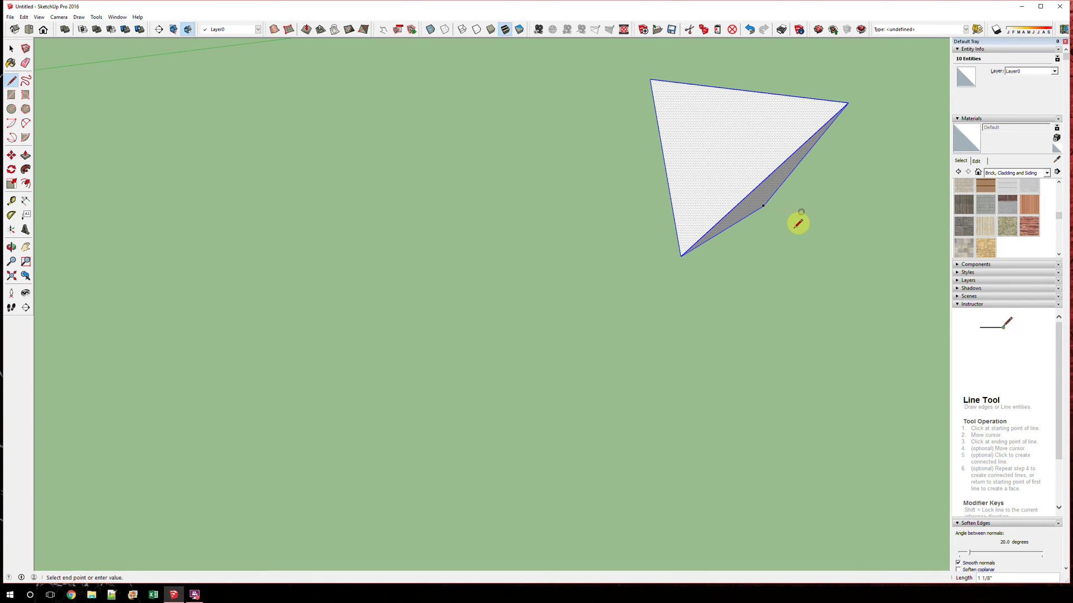
pyautogui.press('Return')
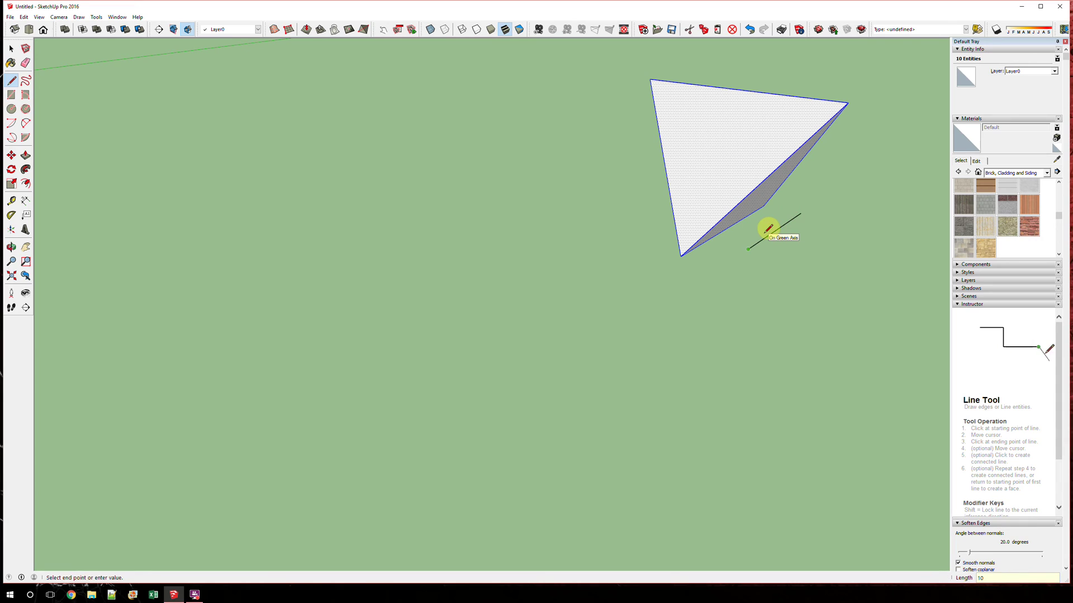
pyautogui.press('space')
pyautogui.click(833, 260)
pyautogui.scroll(-1, 834, 260)
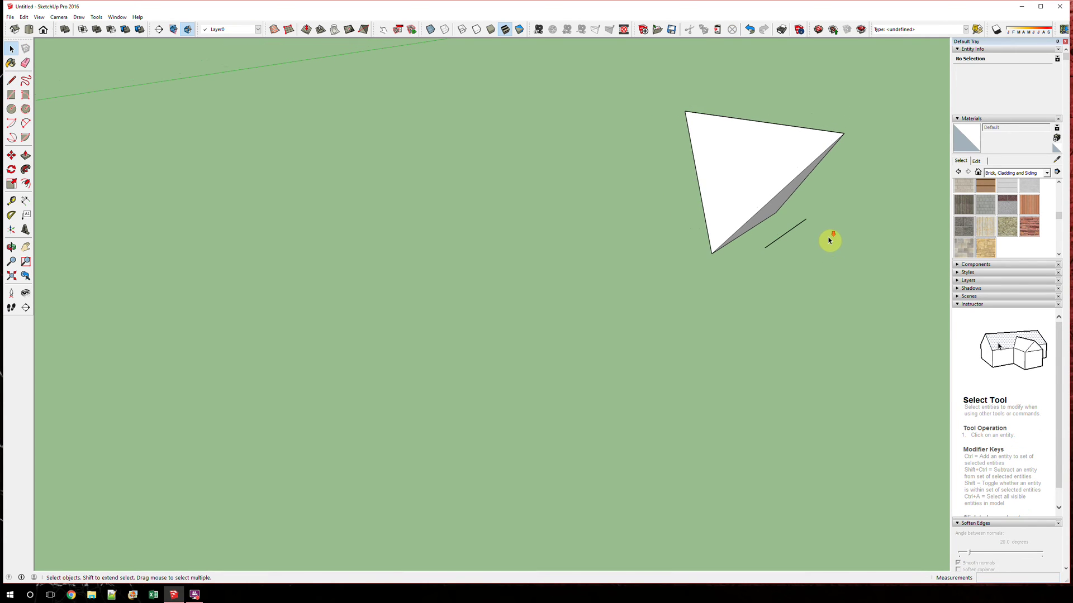
# Step: Scale the whole pyramid copy uniformly by about 0.71 to the 10-inch line's endpoint, and delete that line
pyautogui.tripleClick(749, 163)
pyautogui.scroll(-1, 817, 253)
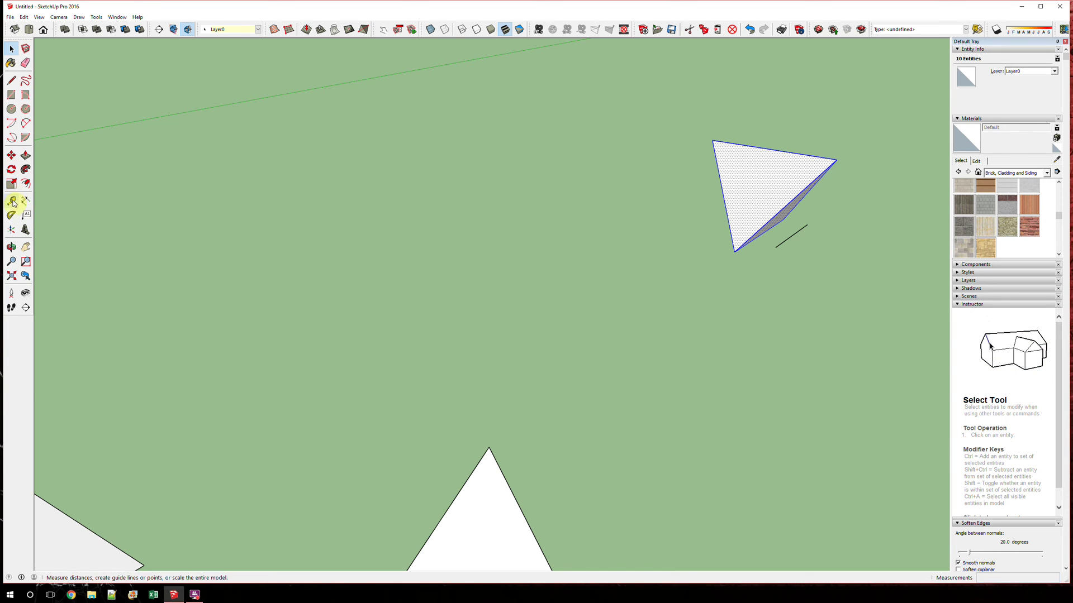
pyautogui.click(11, 184)
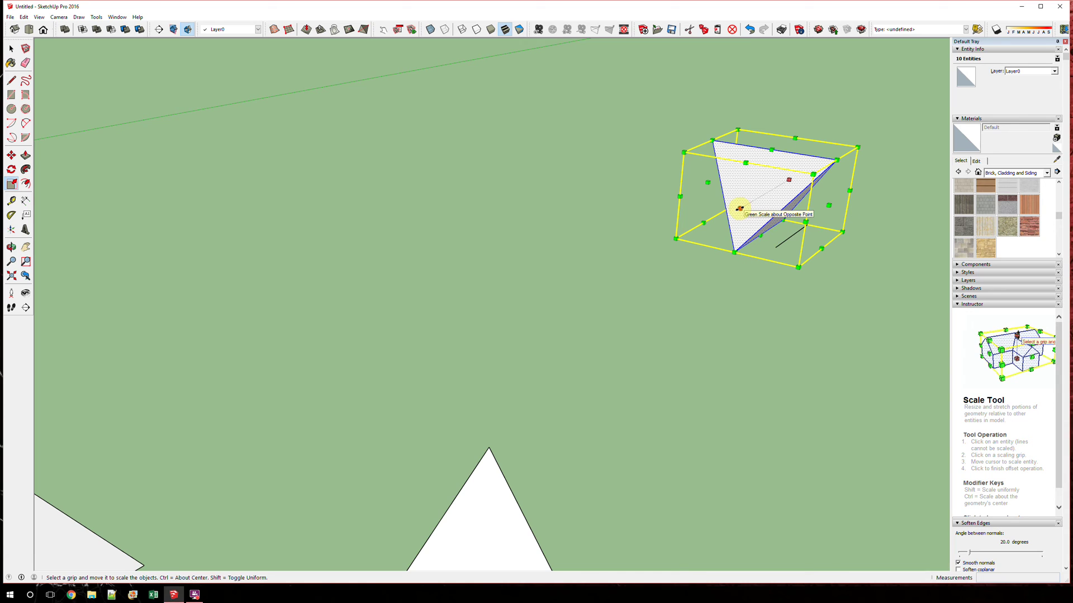
pyautogui.click(739, 208)
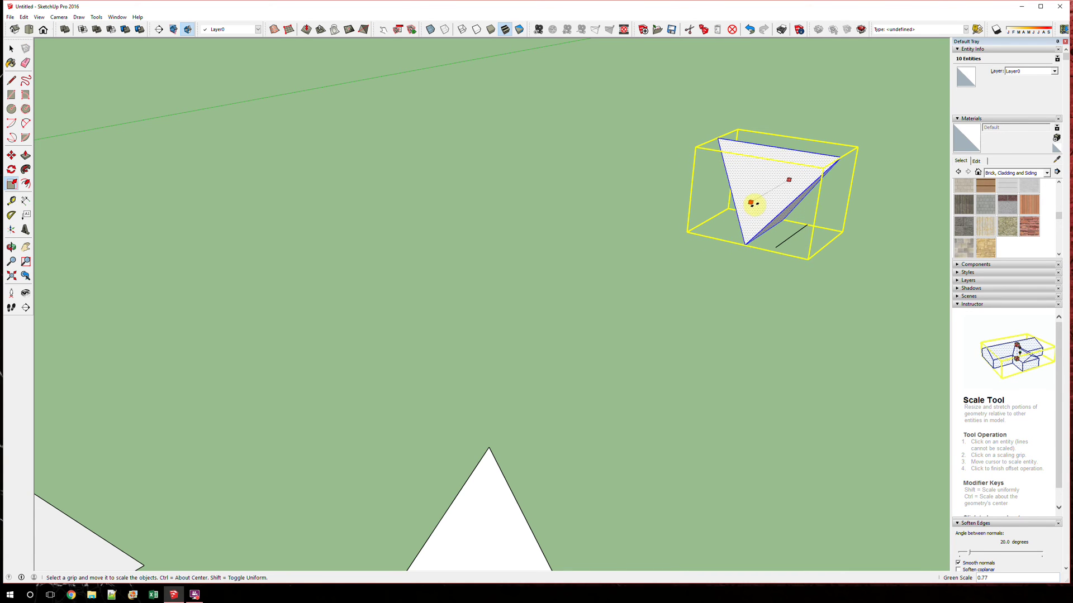
pyautogui.click(762, 202)
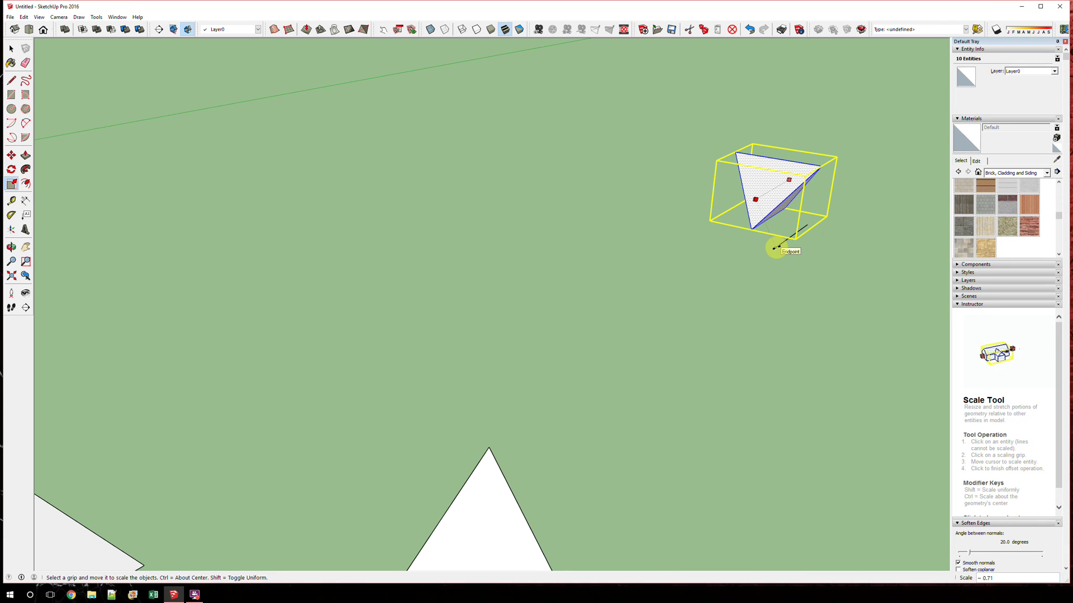
pyautogui.press('space')
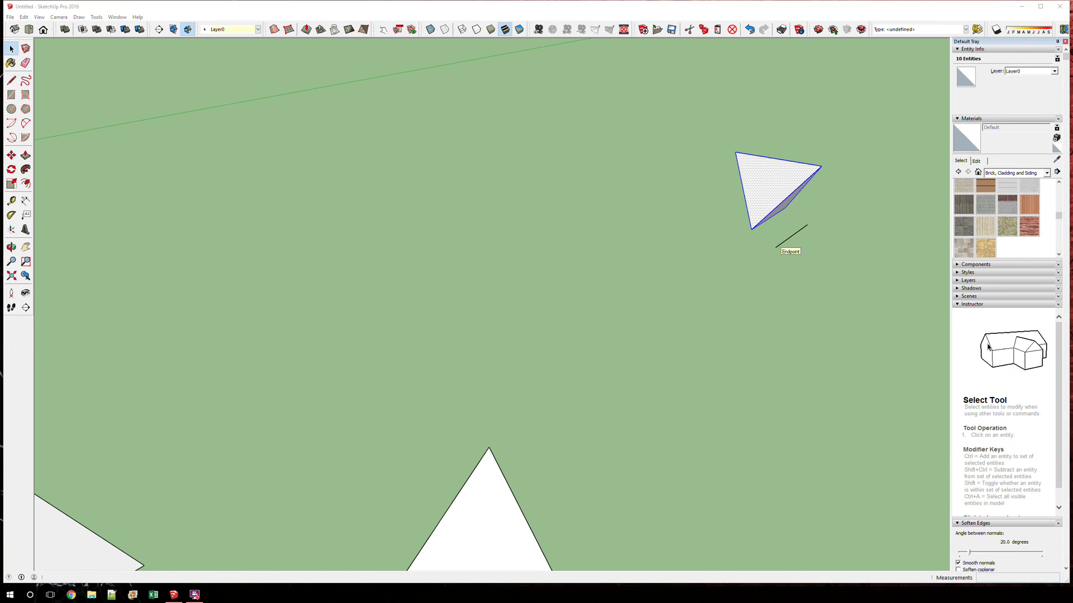
pyautogui.click(806, 259)
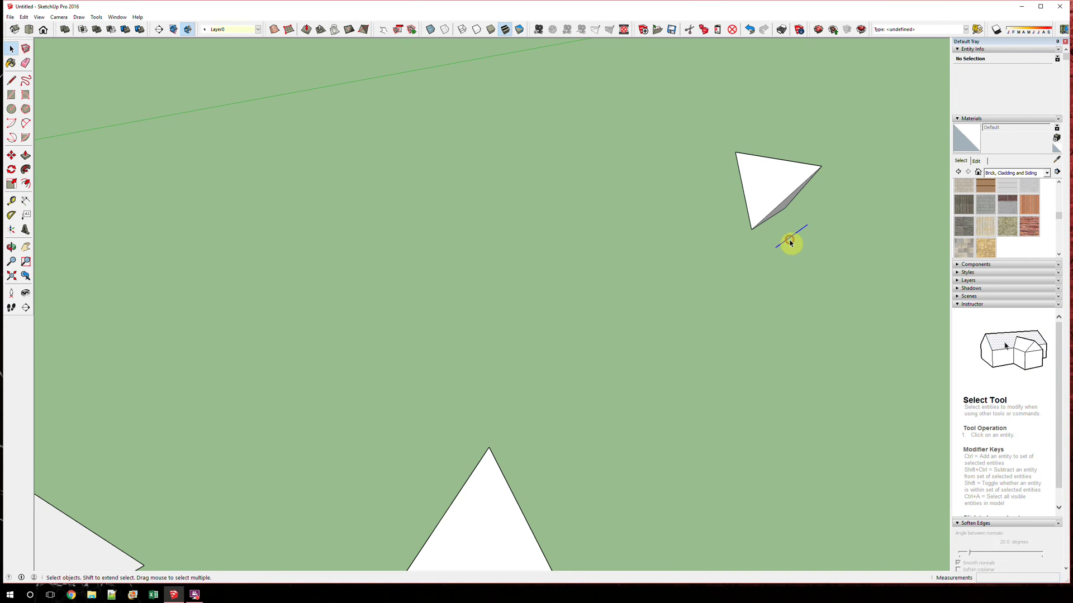
pyautogui.scroll(-5, 794, 248)
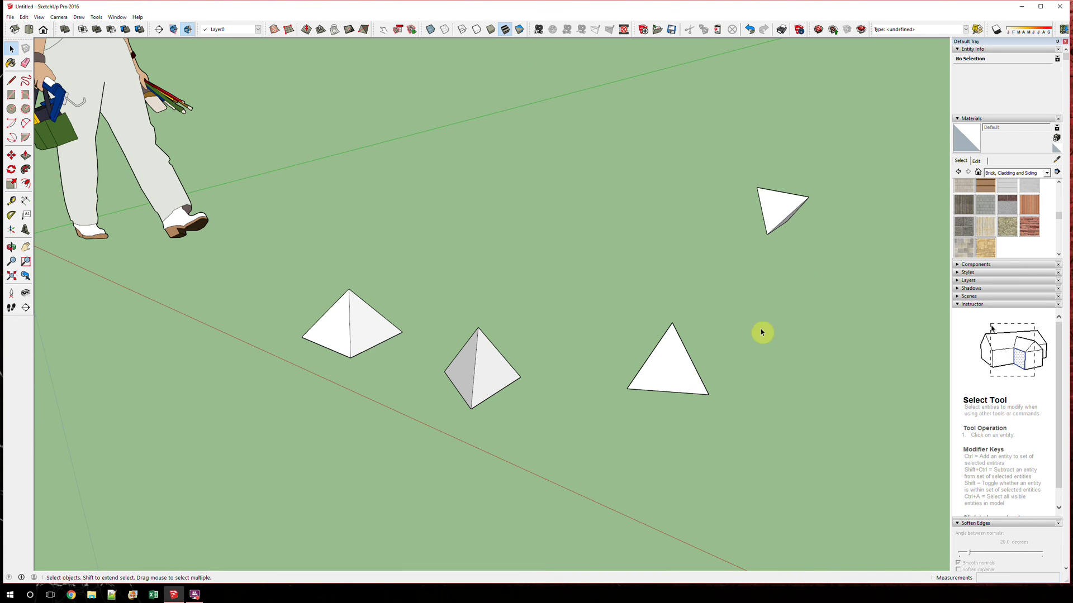
# Step: Draw a 10-inch square on the ground from the pyramid copy's bottom edge, with its sides along the red and green axes
pyautogui.moveTo(714, 162); pyautogui.dragTo(855, 274)
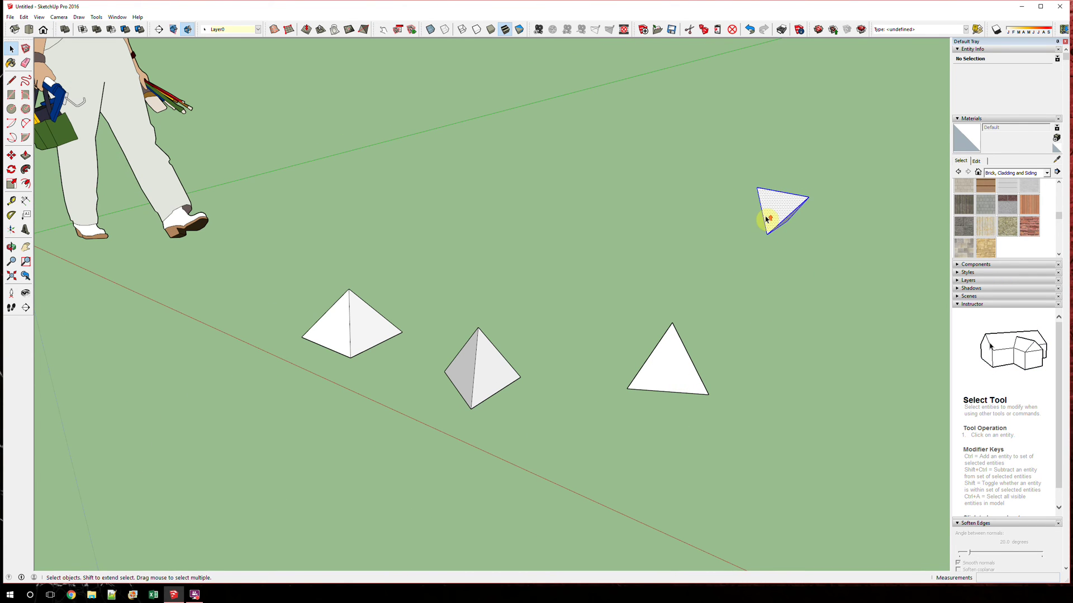
pyautogui.scroll(4, 766, 219)
pyautogui.moveTo(604, 221); pyautogui.dragTo(842, 159, button='middle')
pyautogui.press('space')
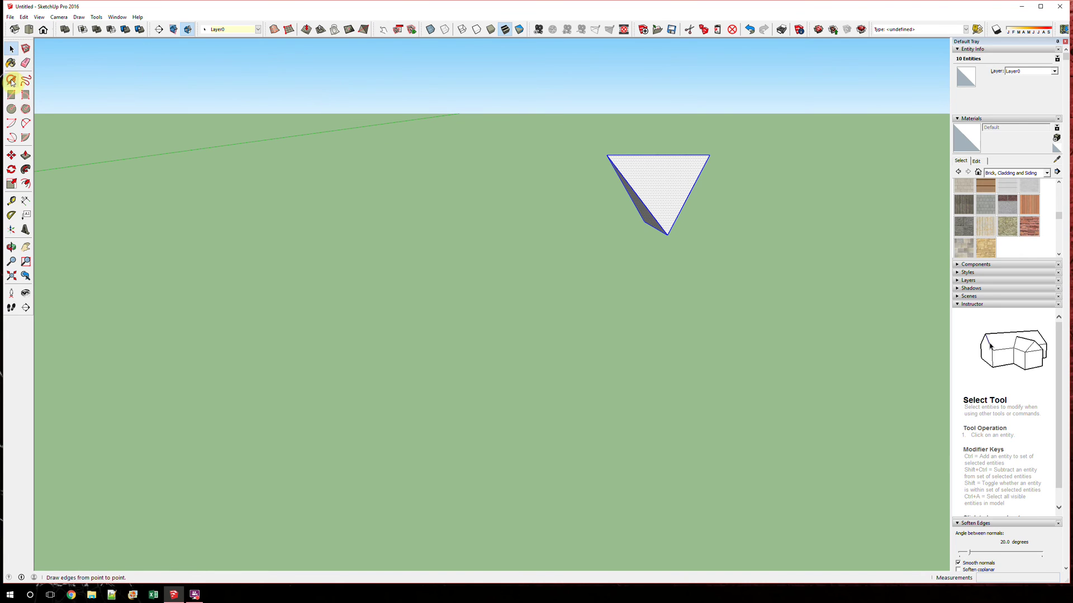
pyautogui.click(12, 82)
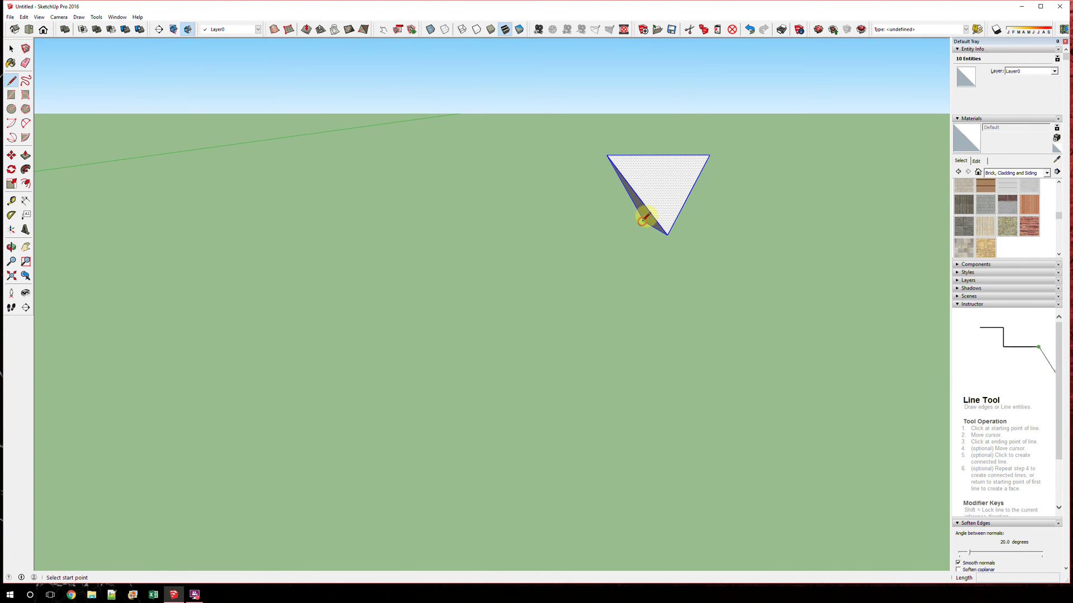
pyautogui.click(645, 221)
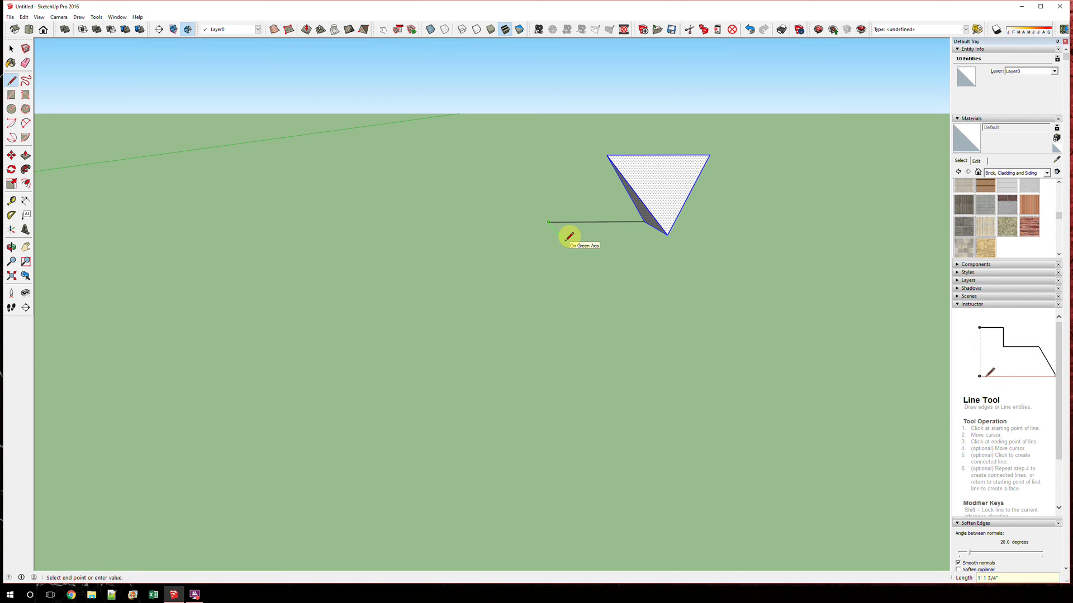
pyautogui.press('Return')
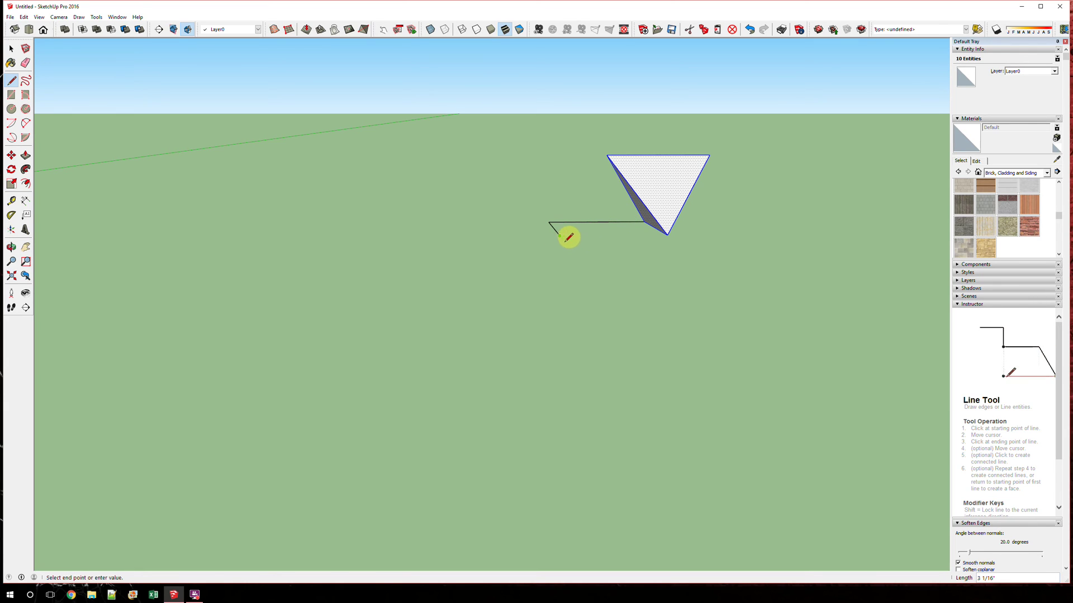
pyautogui.write('10')
pyautogui.press('Return')
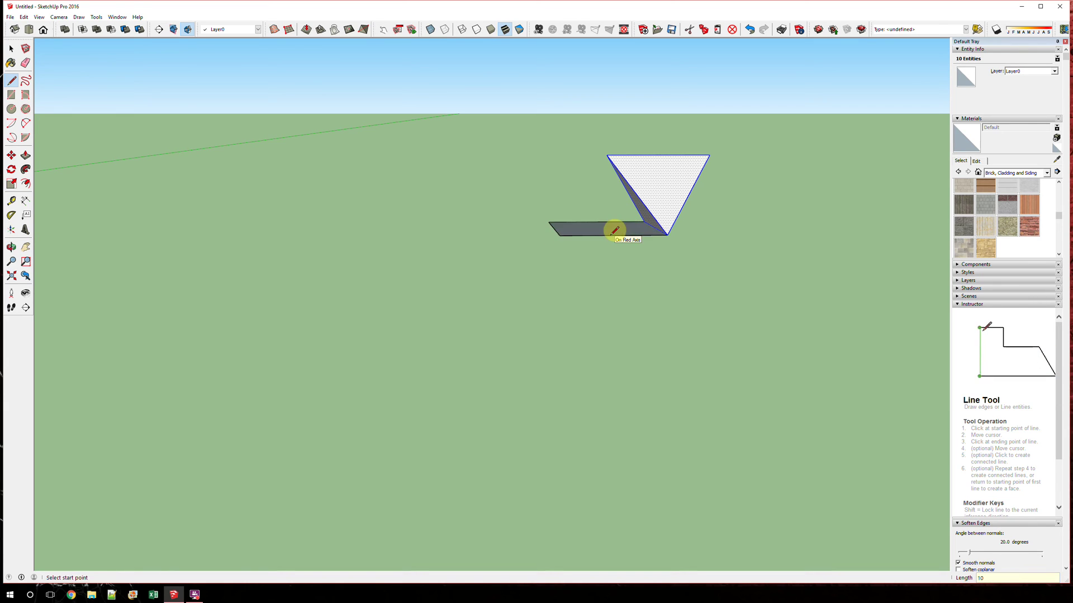
pyautogui.press('space')
# Step: Check the area of the new square face beside the pyramid copy
pyautogui.moveTo(587, 199); pyautogui.dragTo(474, 227, button='middle')
pyautogui.click(570, 201)
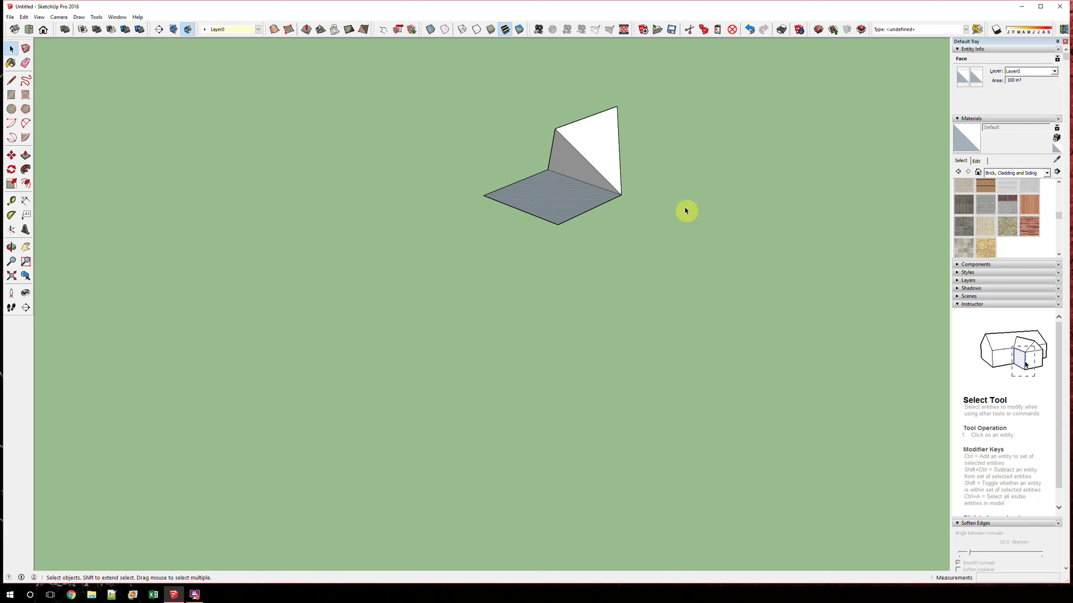
pyautogui.moveTo(730, 204); pyautogui.dragTo(711, 274, button='middle')
pyautogui.click(699, 272)
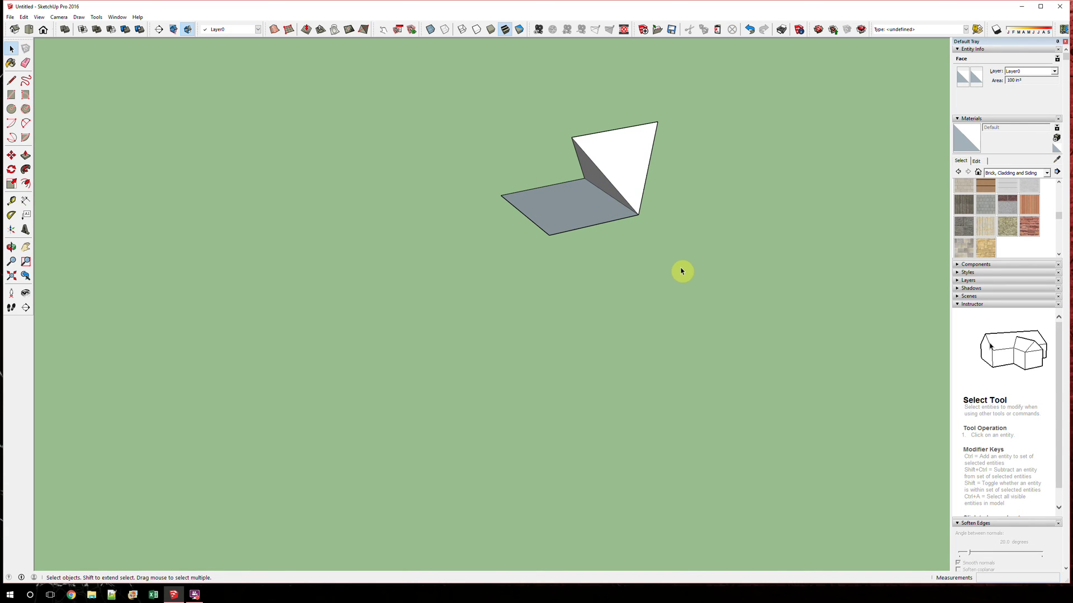
# Step: Draw lines from the square's two outer corners to the pyramid copy's nearest top corner, closing a square pyramid
pyautogui.press('l')
pyautogui.click(550, 235)
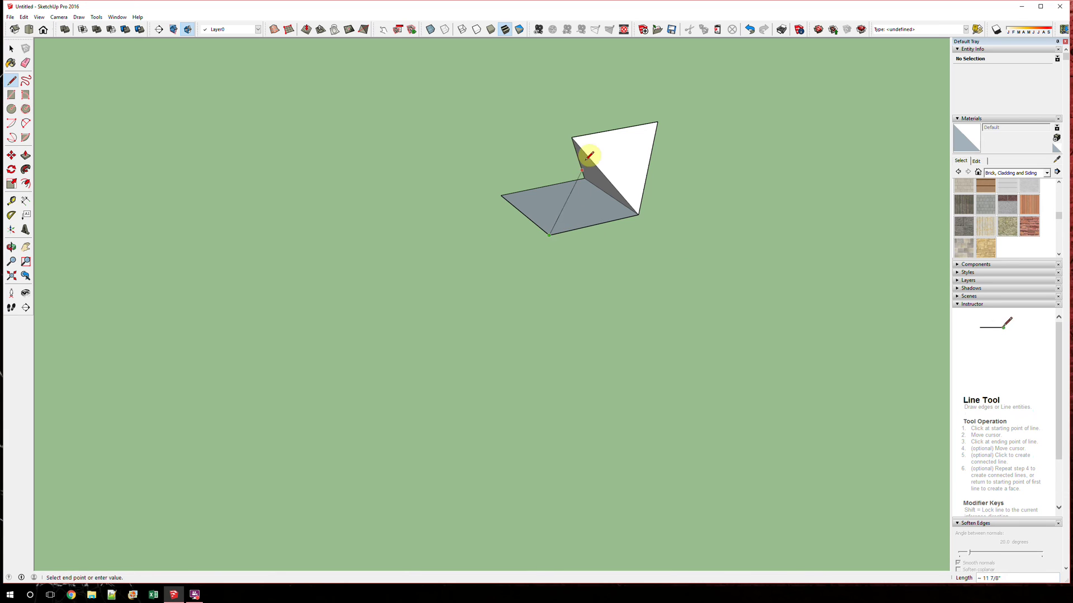
pyautogui.click(573, 136)
pyautogui.moveTo(570, 187); pyautogui.dragTo(491, 168, button='middle')
pyautogui.click(458, 197)
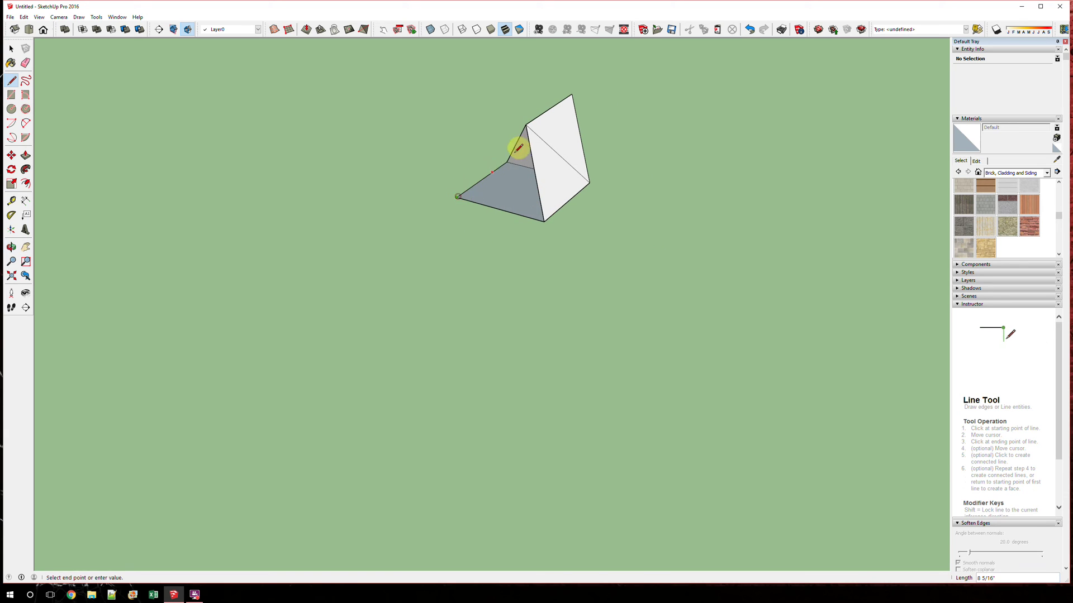
pyautogui.click(528, 127)
pyautogui.press('space')
# Step: Erase the two outer edges of the leftover triangle attached to the square pyramid's side
pyautogui.moveTo(675, 211); pyautogui.dragTo(340, 217, button='middle')
pyautogui.press('e')
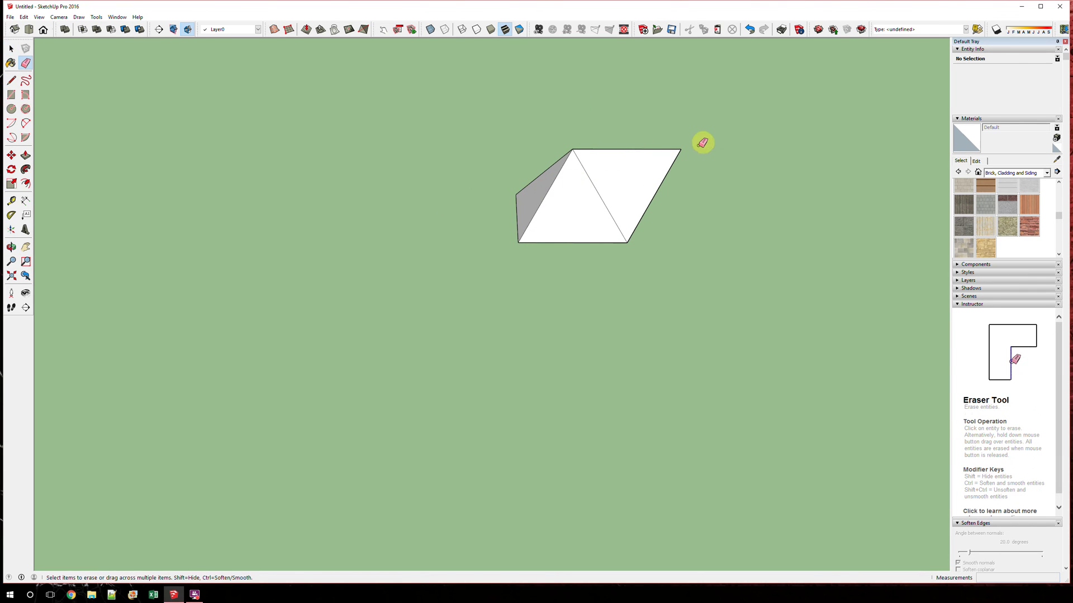
pyautogui.click(681, 148)
pyautogui.click(677, 158)
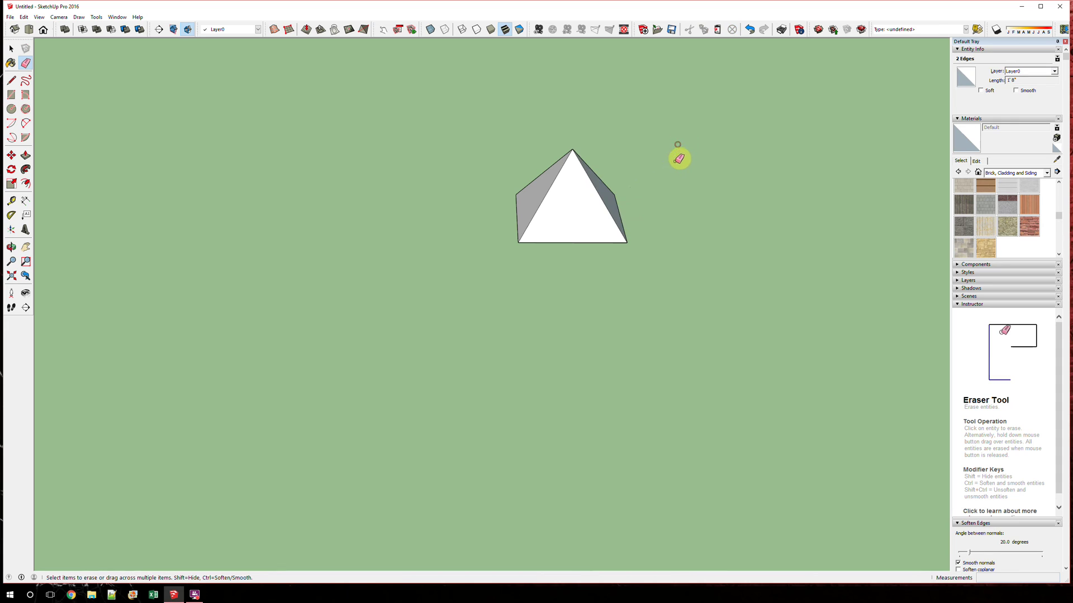
# Step: Check the area of each sloping triangular face of the square pyramid
pyautogui.press('o')
pyautogui.moveTo(653, 213); pyautogui.dragTo(548, 433)
pyautogui.moveTo(816, 347); pyautogui.dragTo(687, 318)
pyautogui.press('space')
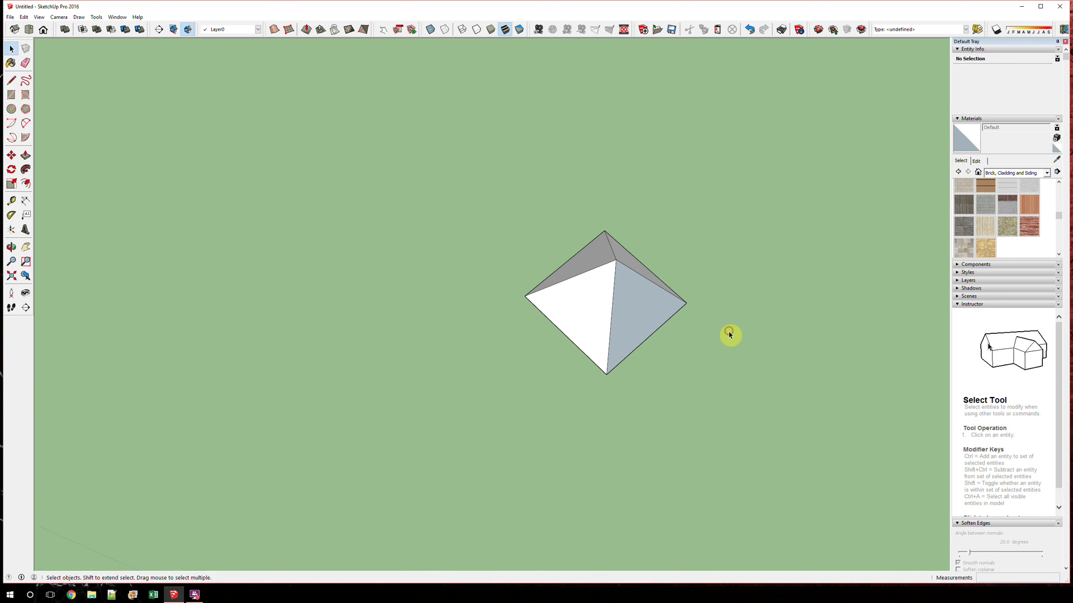
pyautogui.click(633, 309)
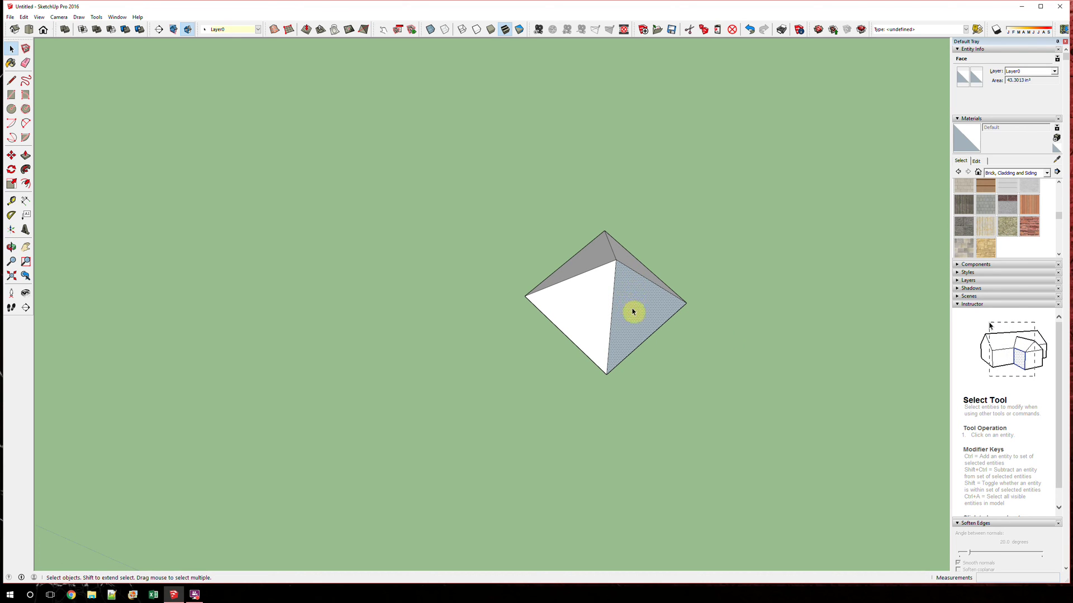
pyautogui.click(587, 260)
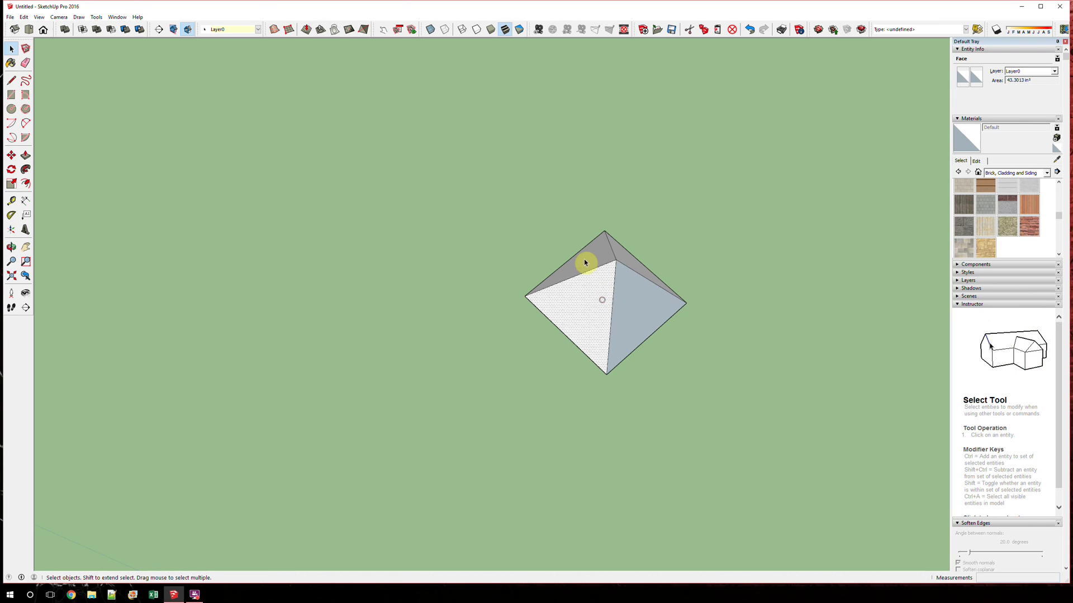
pyautogui.click(627, 260)
# Step: Reverse the square pyramid's blue-grey side face so that its white front side points outward
pyautogui.click(634, 300)
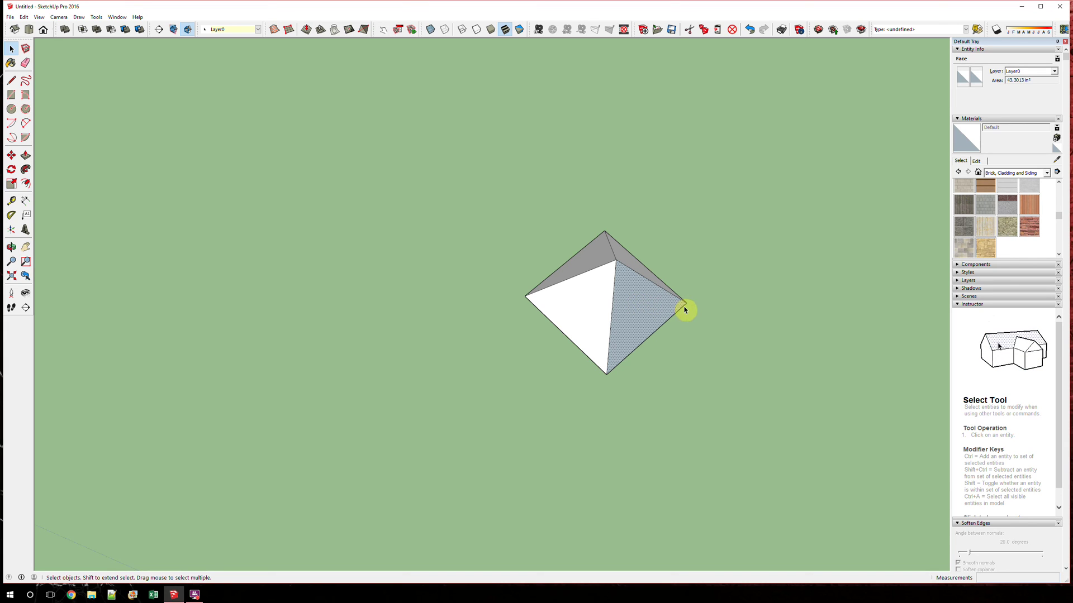
pyautogui.rightClick(639, 302)
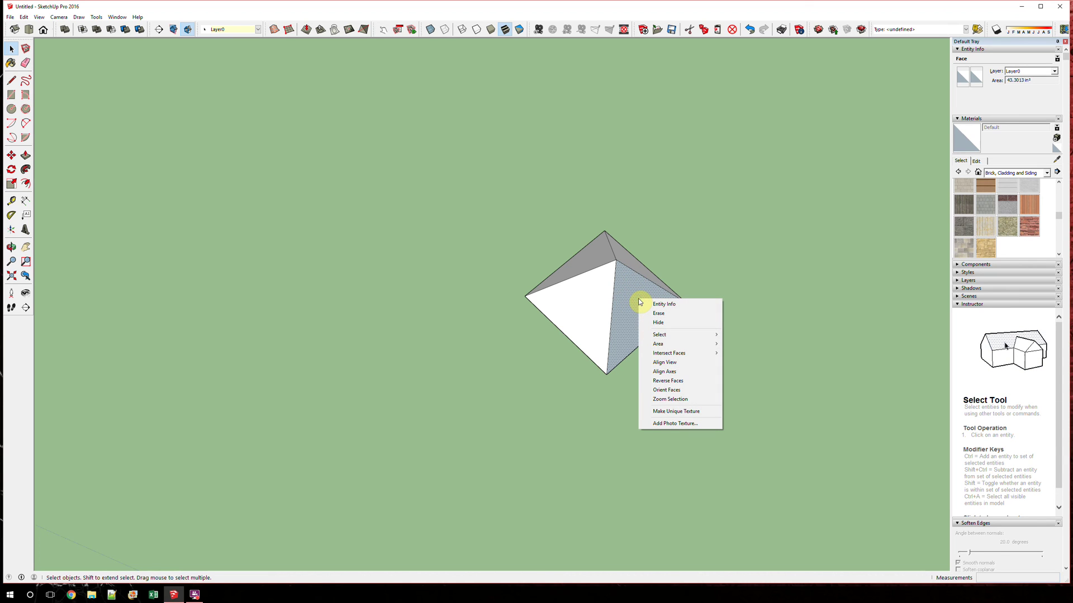
pyautogui.click(672, 381)
pyautogui.click(671, 344)
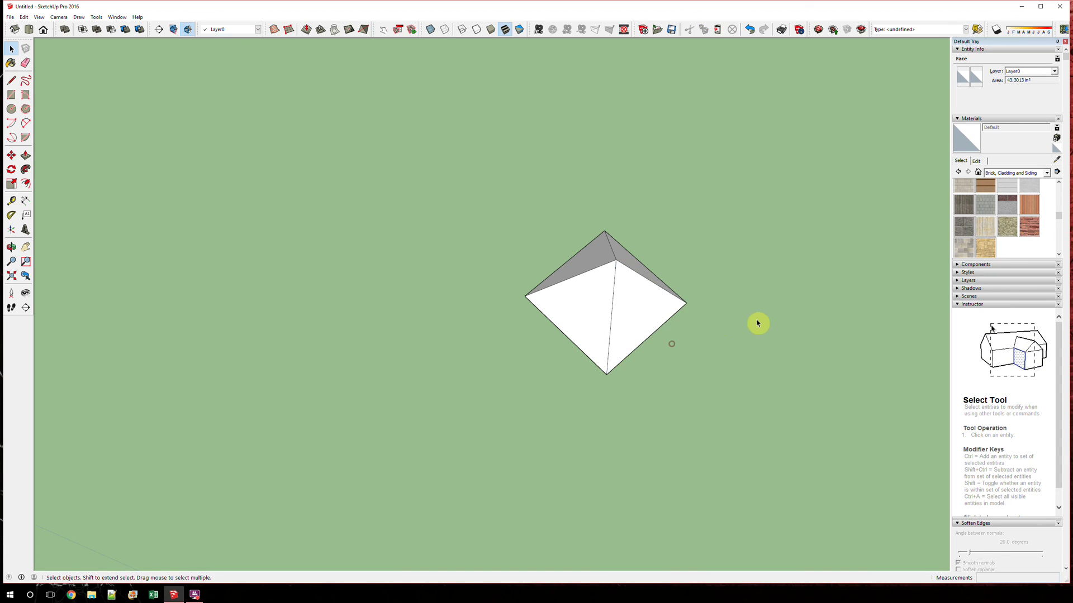
# Step: Check one side face's area and the lengths of the sloping edges around it on the square pyramid
pyautogui.moveTo(780, 391); pyautogui.dragTo(627, 428, button='middle')
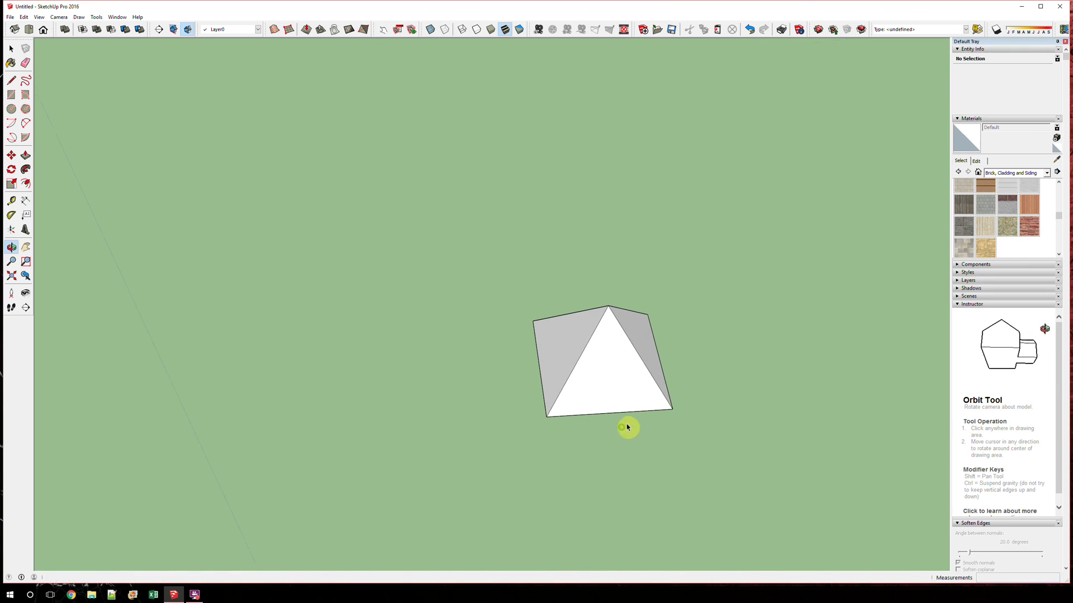
pyautogui.click(623, 359)
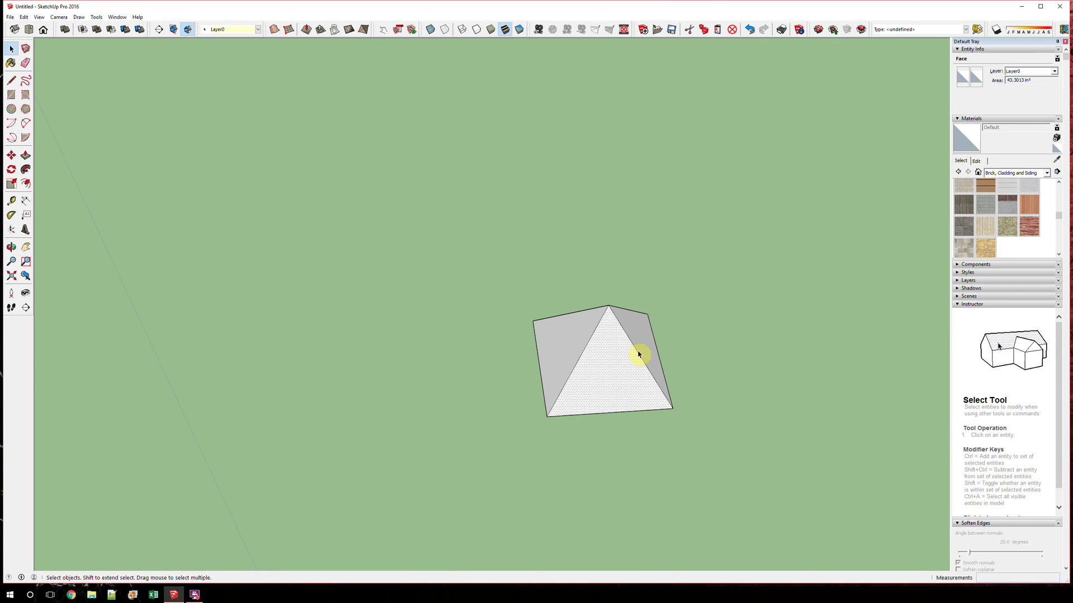
pyautogui.click(638, 354)
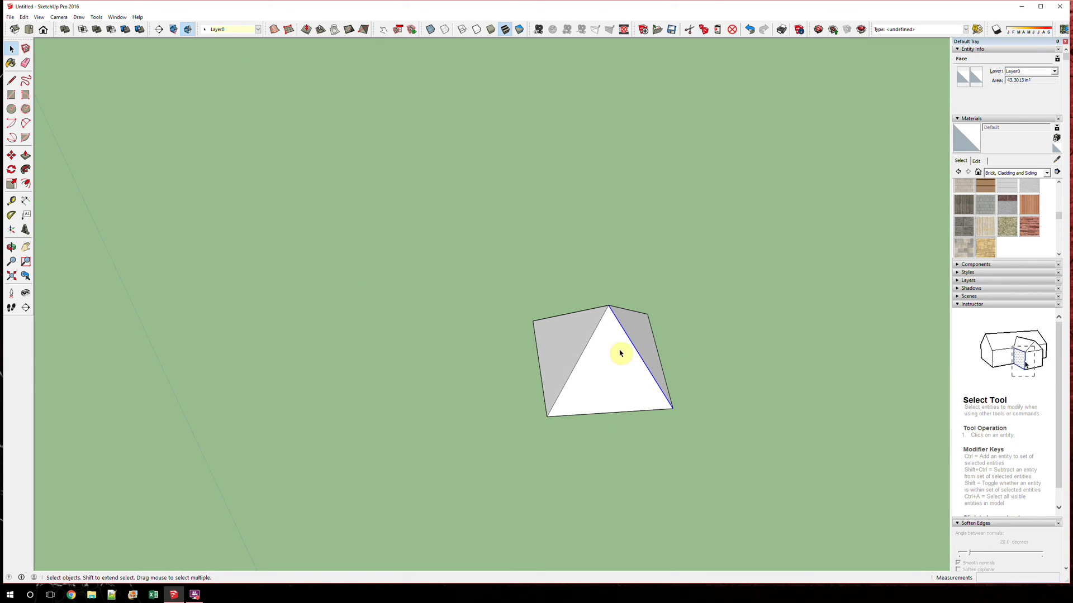
pyautogui.click(586, 347)
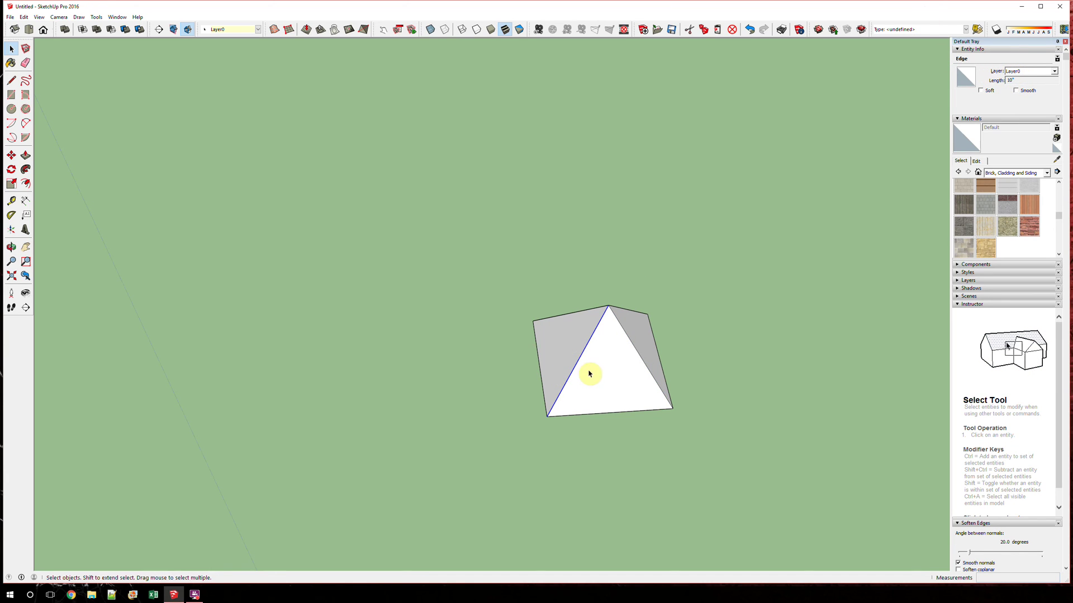
pyautogui.click(637, 355)
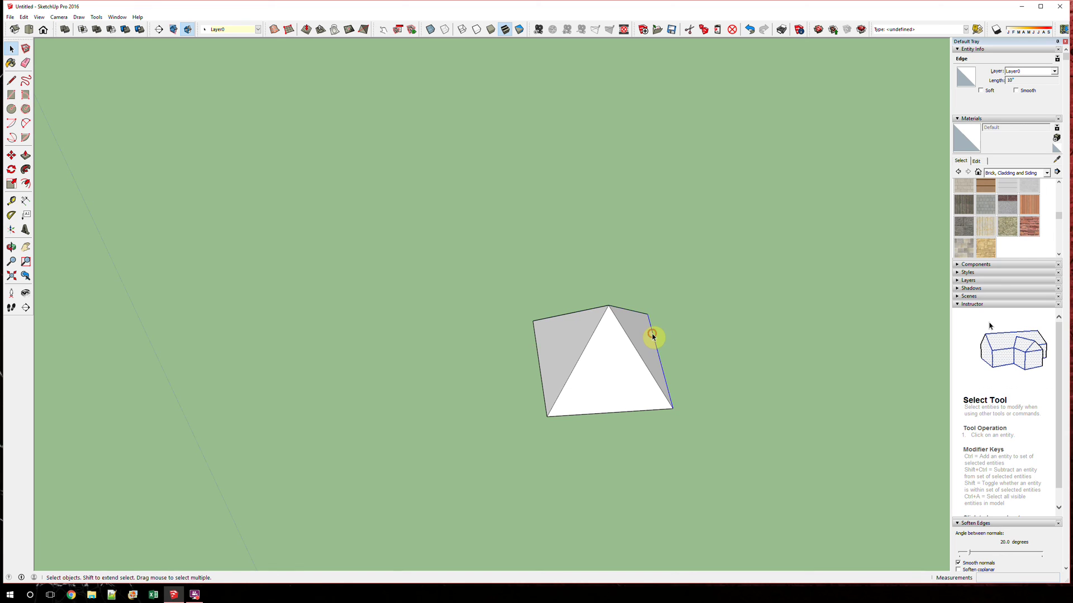
# Step: Compare the square pyramid with the three other pyramids from several sides, and check the area of a triangular pyramid's face
pyautogui.moveTo(625, 414); pyautogui.dragTo(747, 407, button='middle')
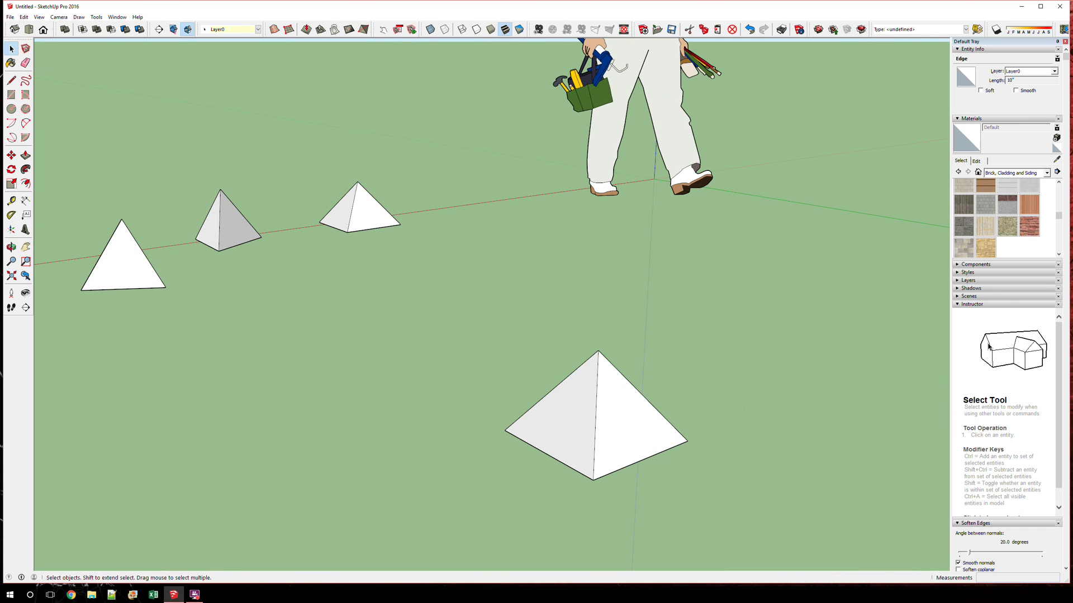
pyautogui.moveTo(740, 364); pyautogui.dragTo(740, 434, button='middle')
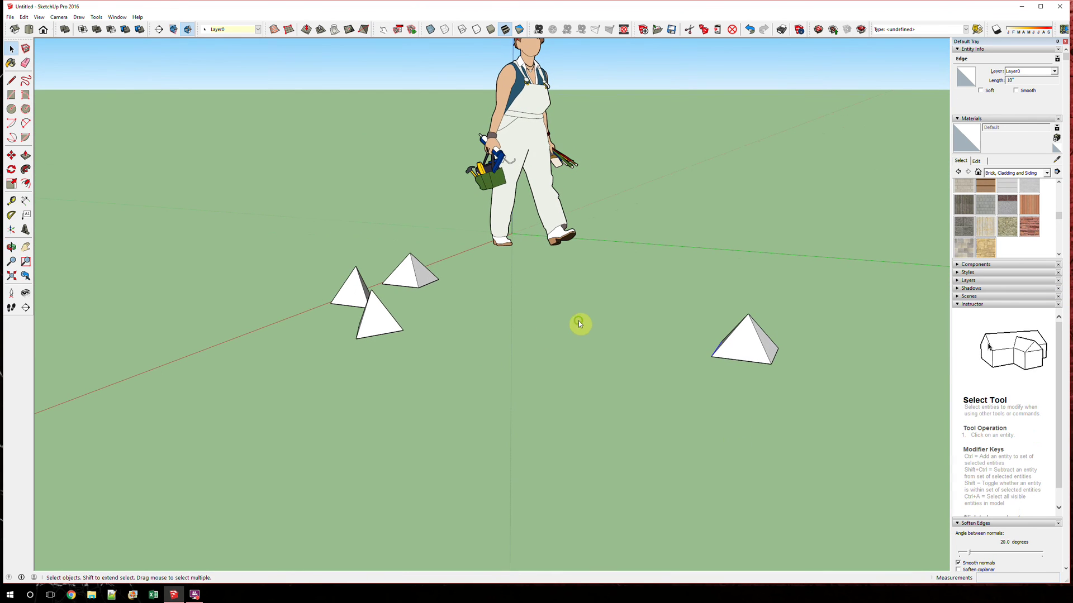
pyautogui.moveTo(579, 321); pyautogui.dragTo(340, 358, button='middle')
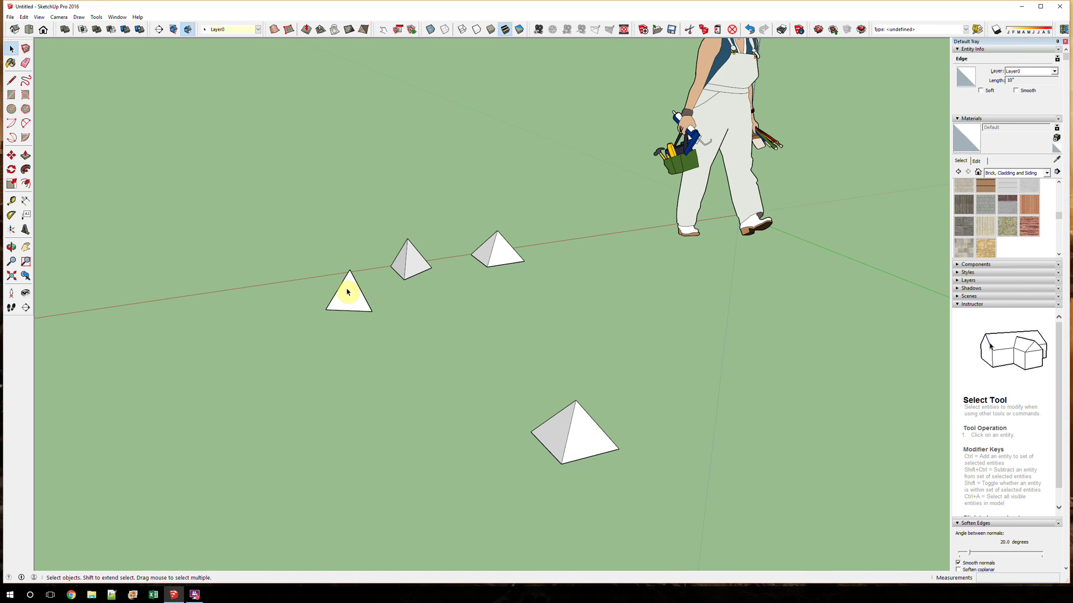
pyautogui.click(351, 291)
pyautogui.moveTo(422, 310); pyautogui.dragTo(422, 311, button='middle')
pyautogui.click(426, 317)
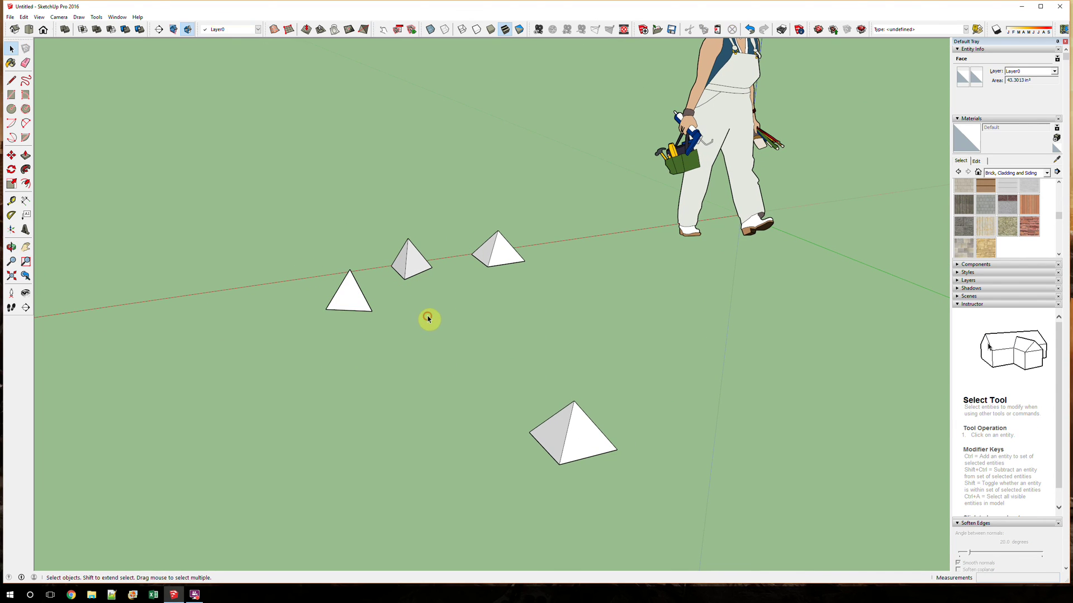
pyautogui.click(510, 319)
pyautogui.moveTo(510, 321); pyautogui.dragTo(685, 361, button='middle')
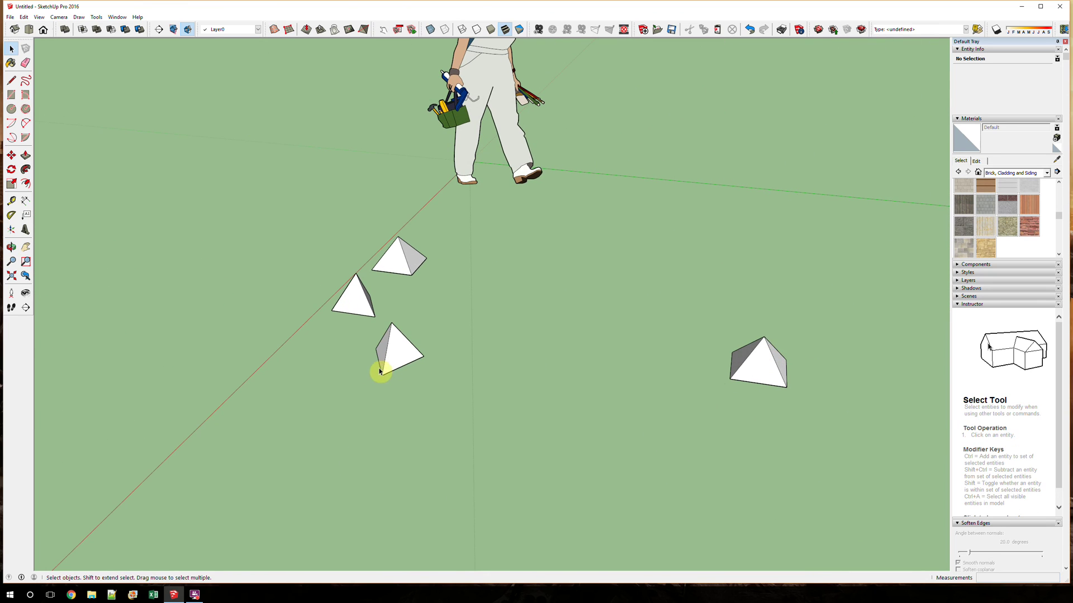
pyautogui.moveTo(358, 412); pyautogui.dragTo(623, 391, button='middle')
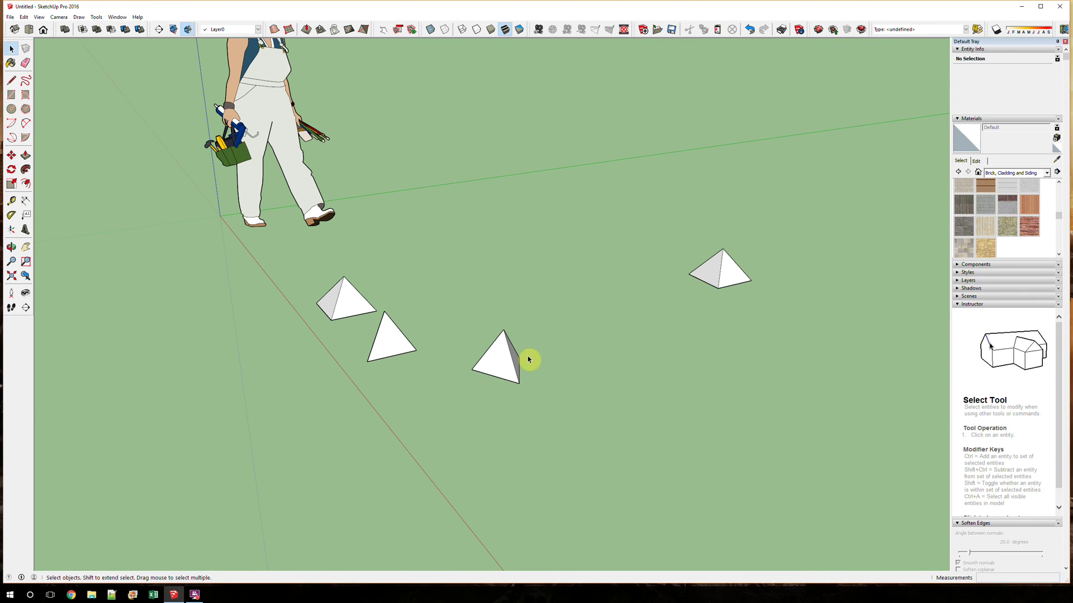
pyautogui.moveTo(280, 377); pyautogui.dragTo(240, 436, button='middle')
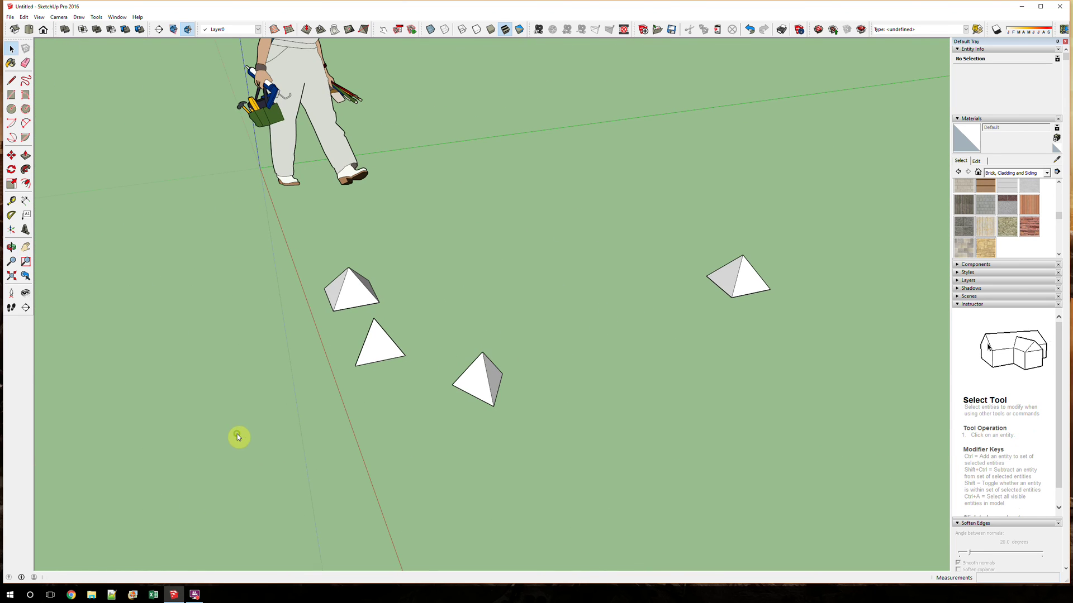
pyautogui.scroll(-3, 522, 414)
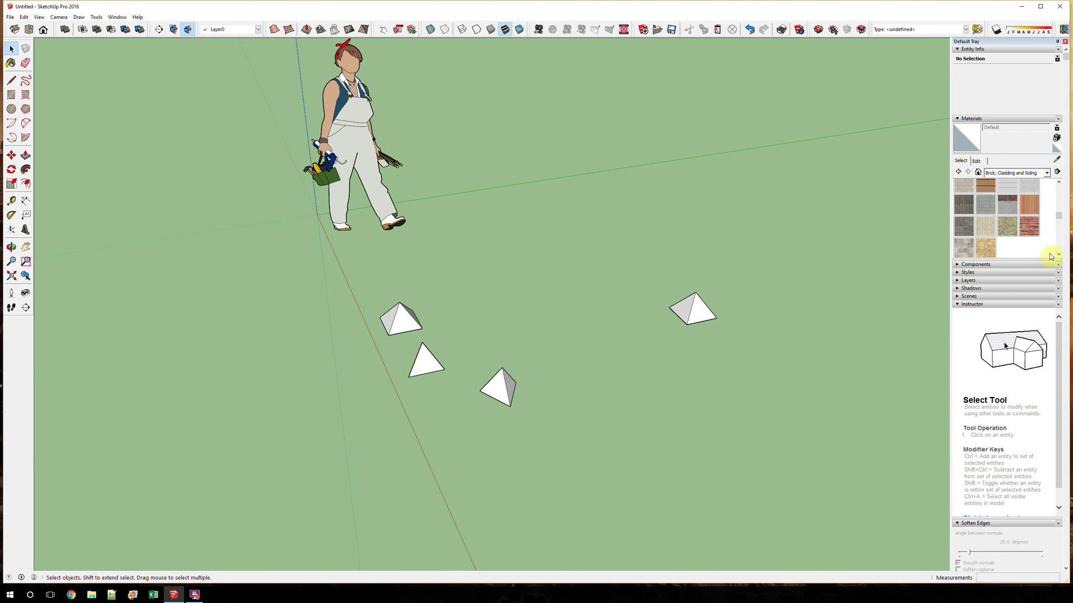